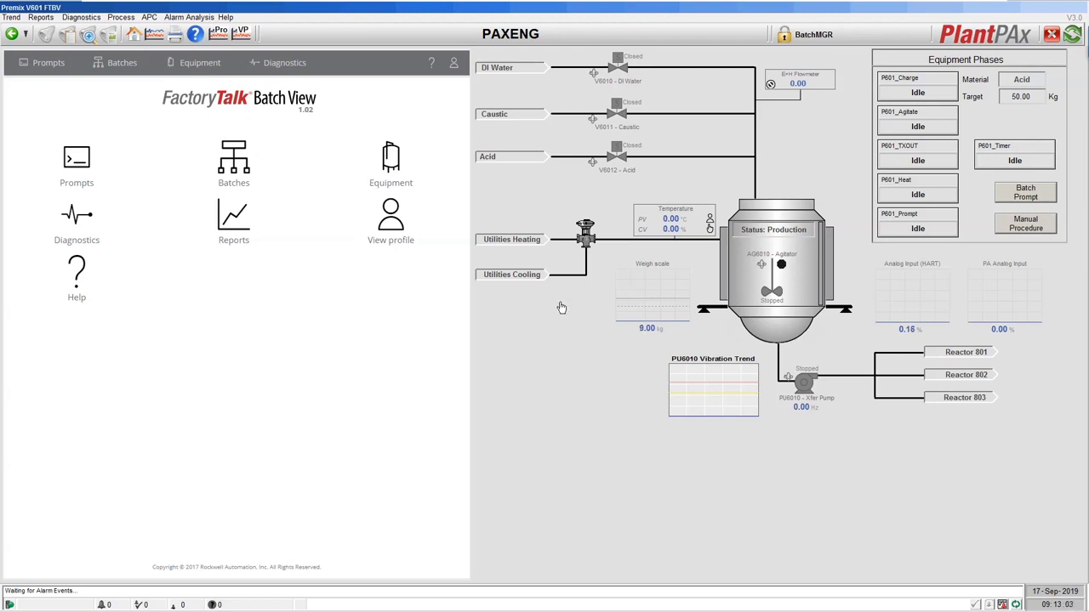
Step: Log into FactoryTalk Batch View in Firefox with the batch operator username and password
key("alt+Tab")
left_click(513, 313)
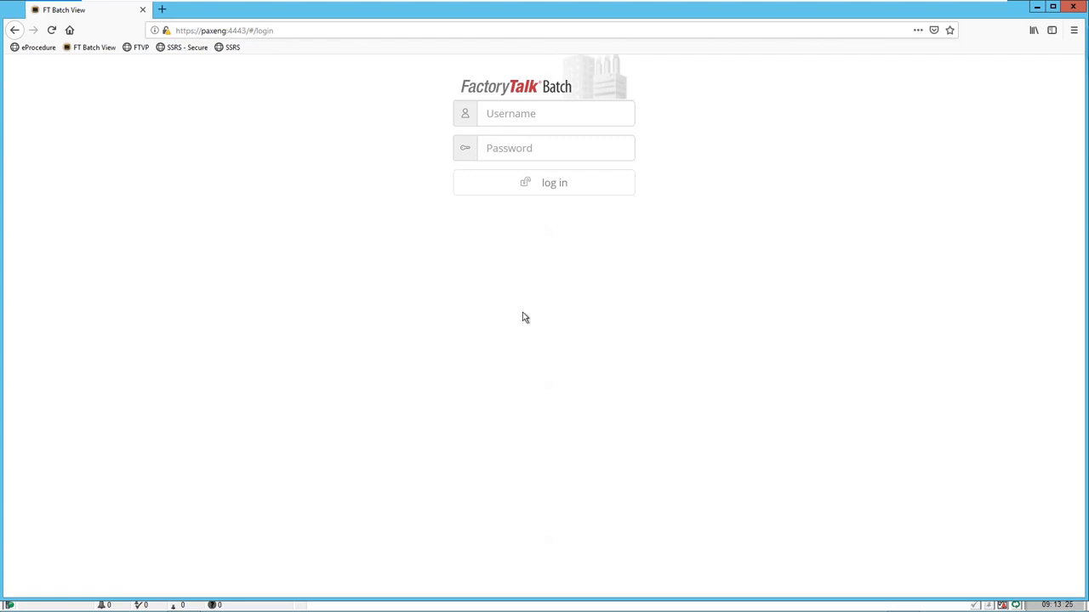
left_click(561, 109)
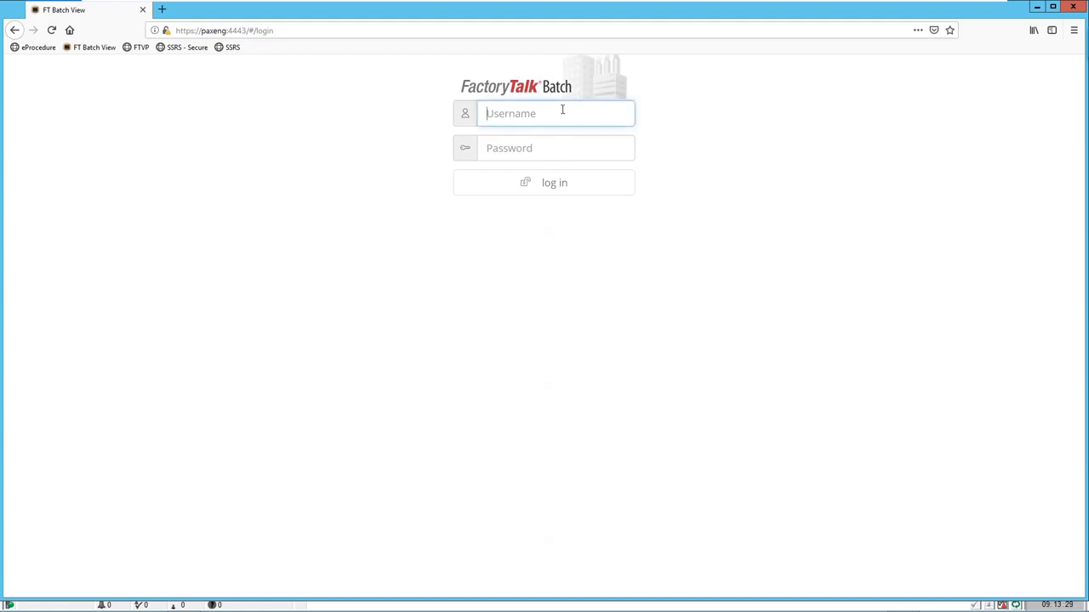
type("BatchOPR")
key("Tab")
type("*******")
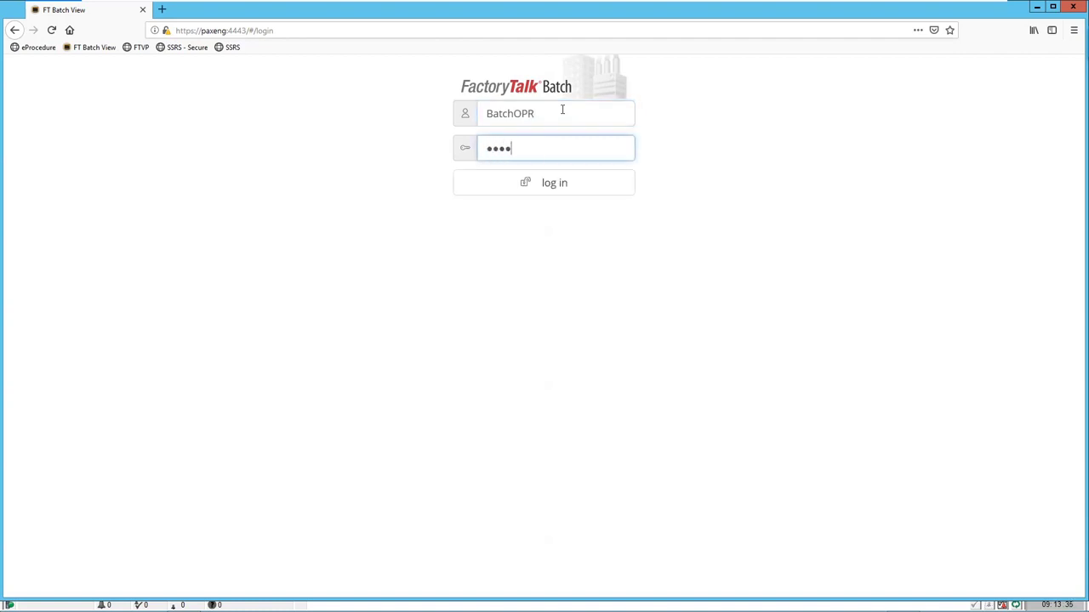
type("*****")
key("Return")
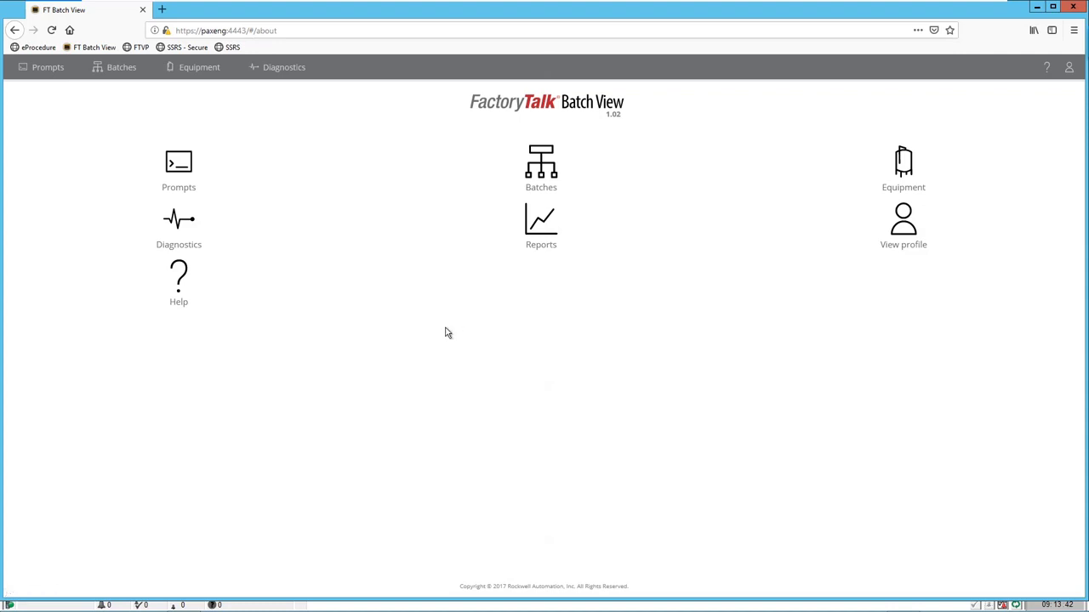
Step: Check that the Batches list is empty, then open the Equipment overview listing SITE1
key("alt+Tab")
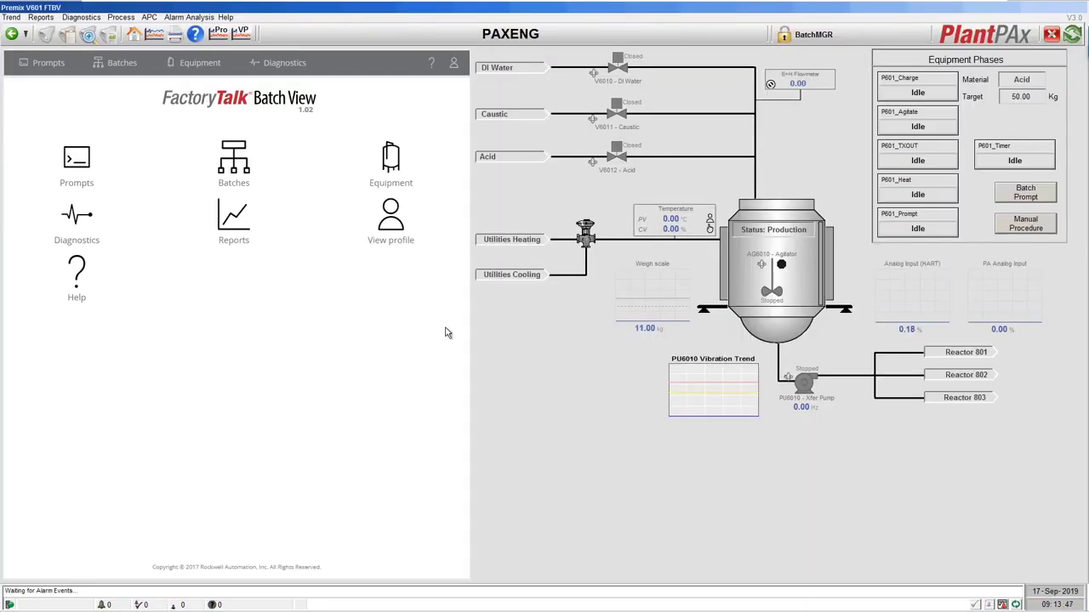
key("alt+Tab")
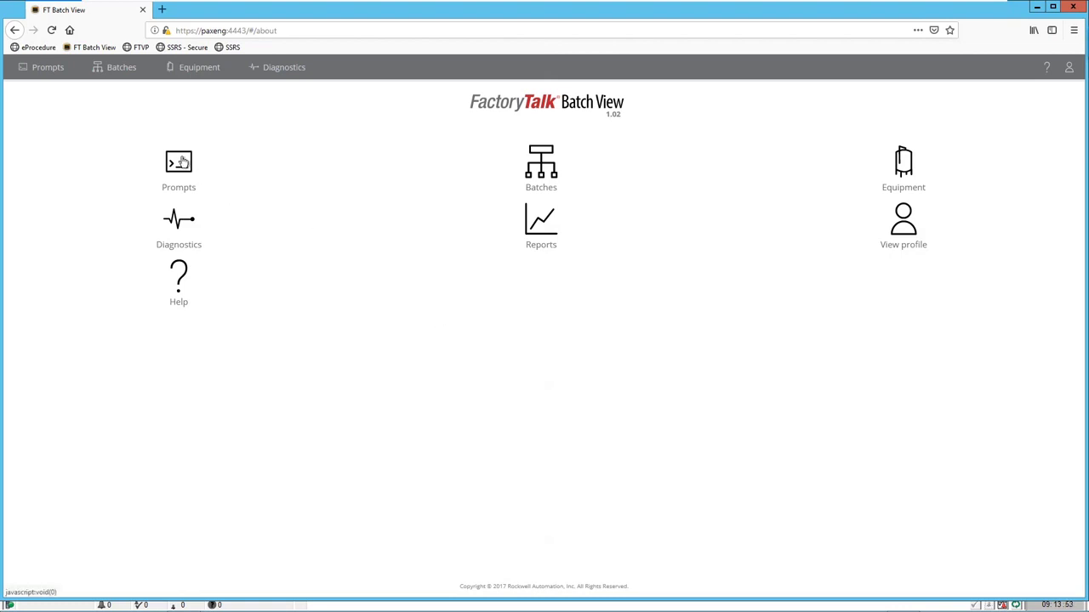
left_click(554, 174)
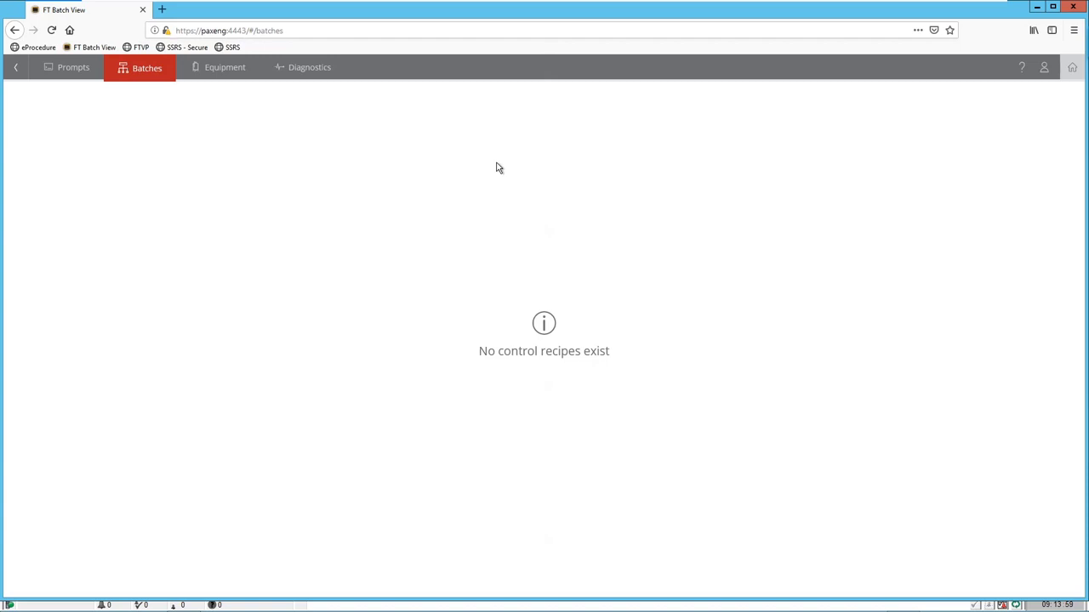
left_click(1070, 68)
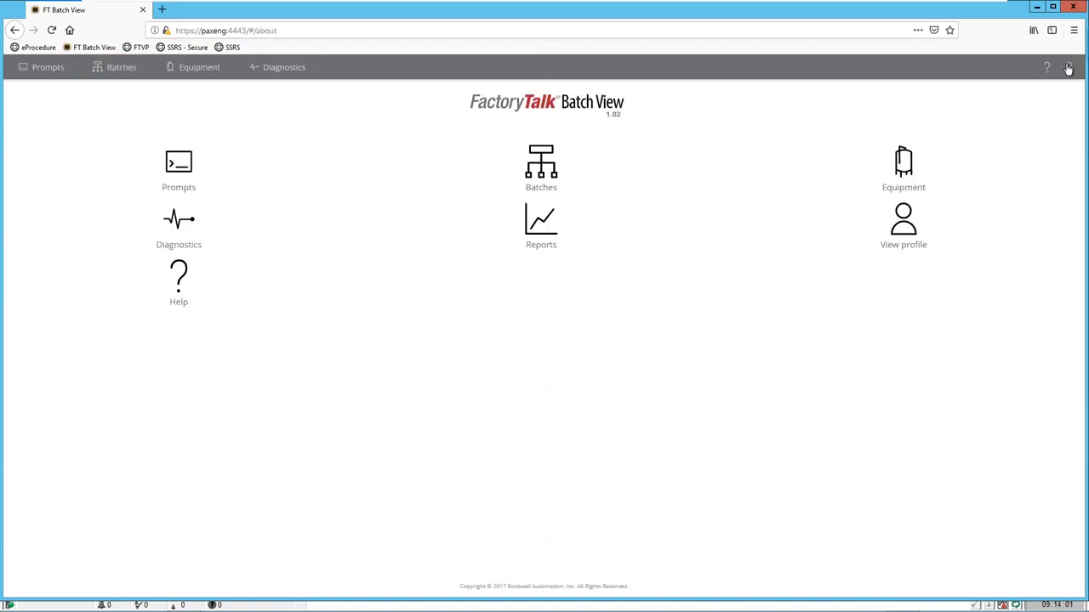
left_click(904, 166)
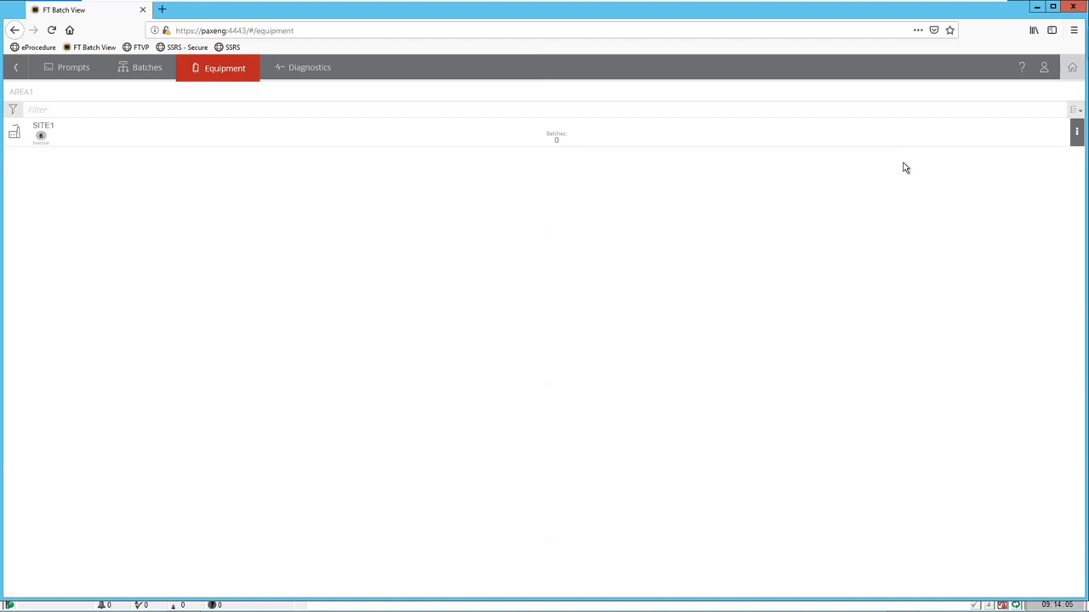
Step: Inspect PREMIX_601's idle phases under SITE1, then open the Diagnostics status page
left_click(479, 138)
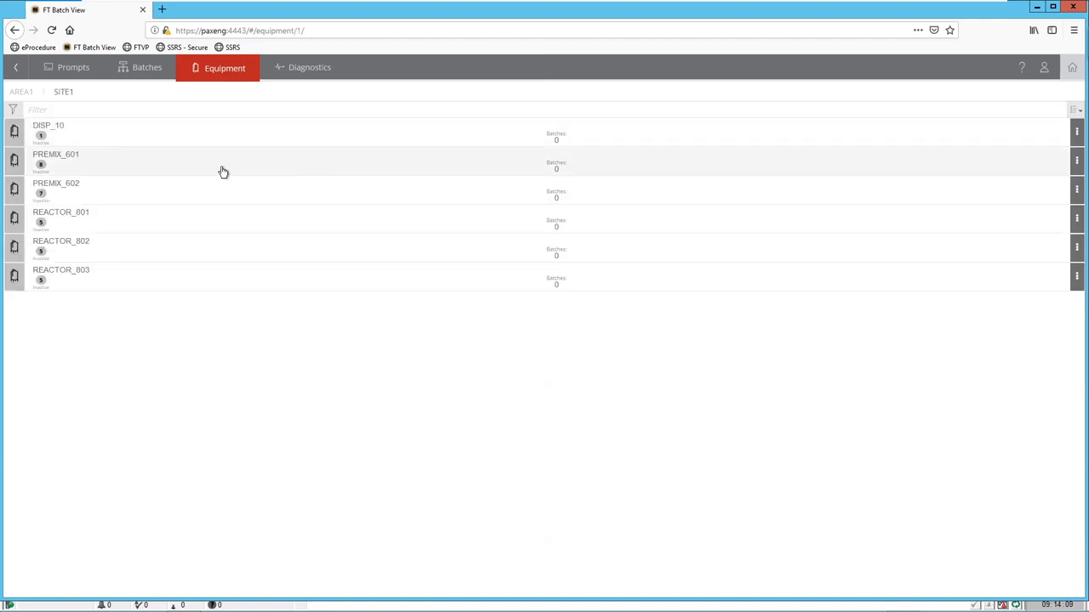
left_click(169, 171)
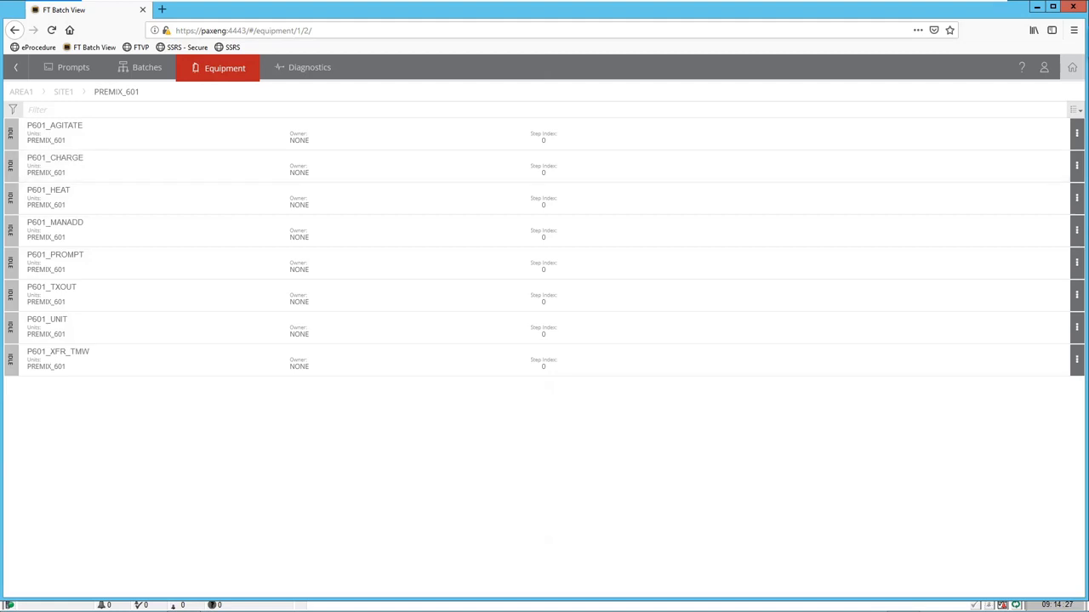
left_click(1071, 72)
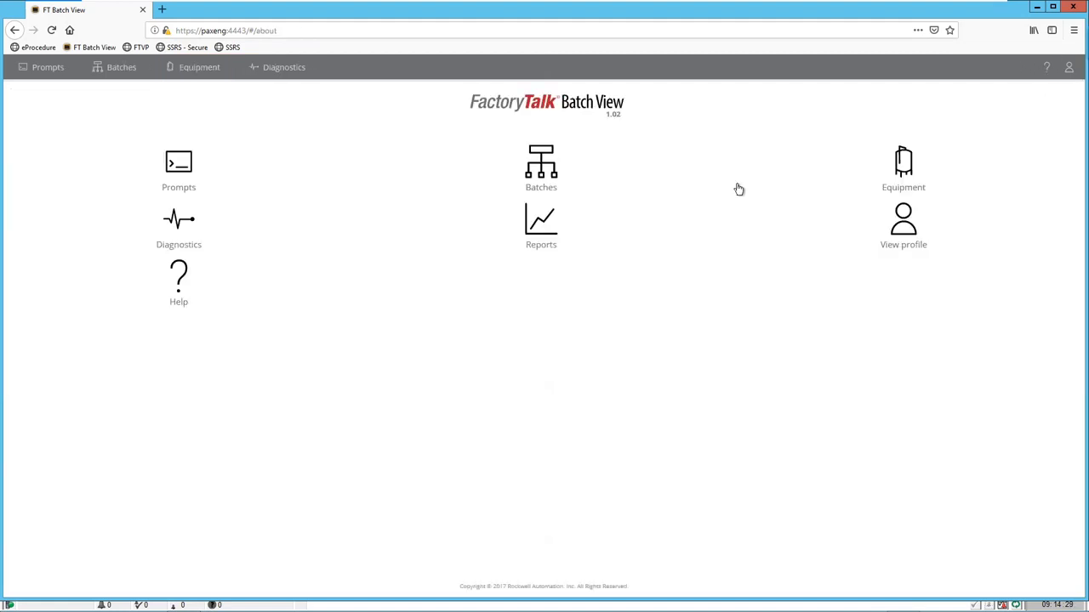
left_click(180, 221)
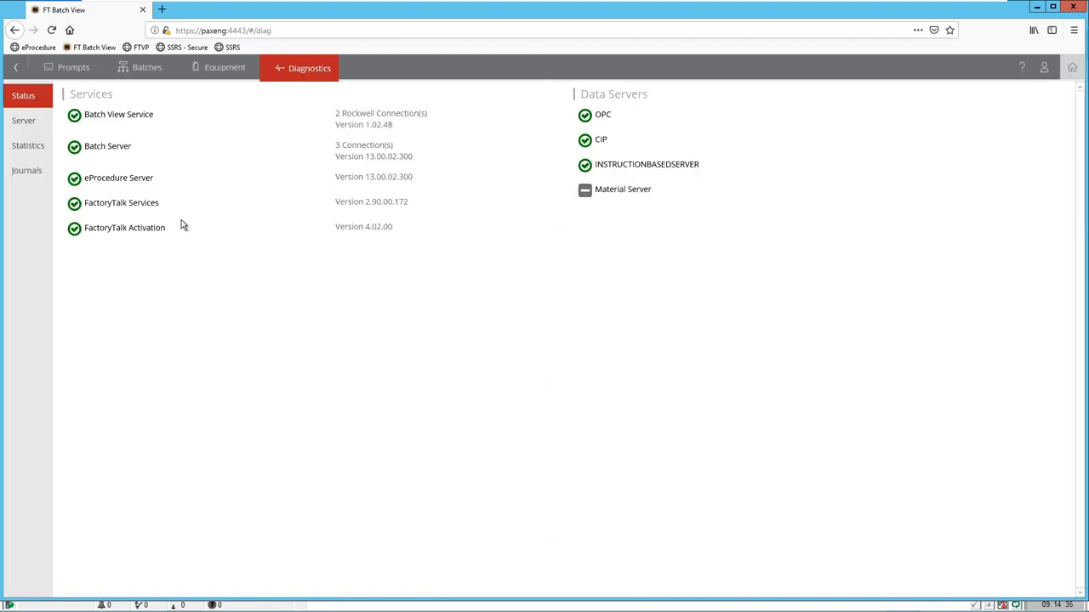
Step: Check the Server, Statistics (123 unverified tags) and Journals diagnostics pages, then return home
left_click(12, 123)
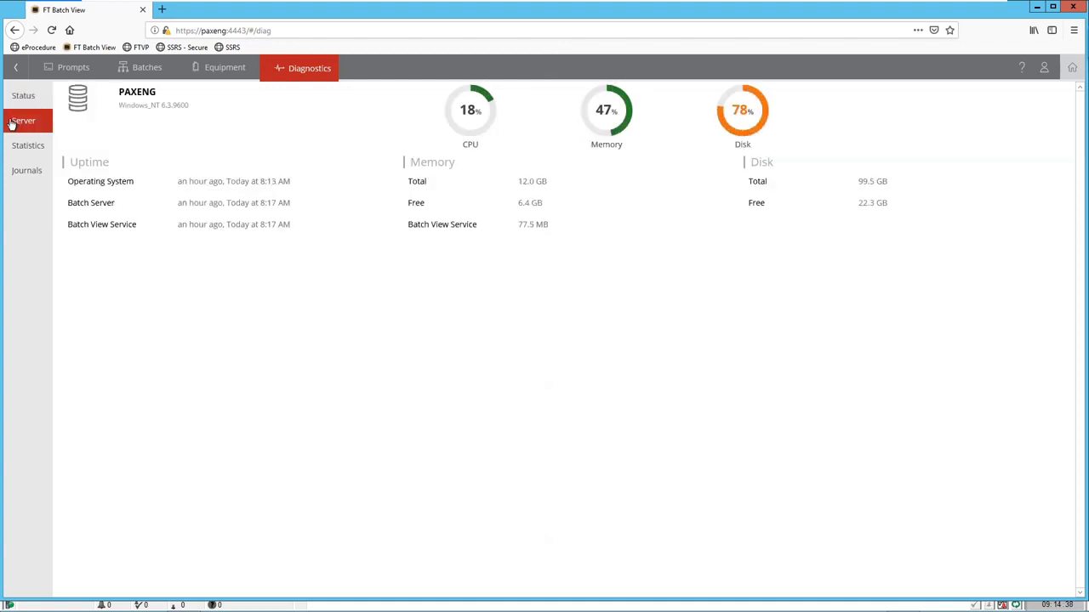
left_click(35, 152)
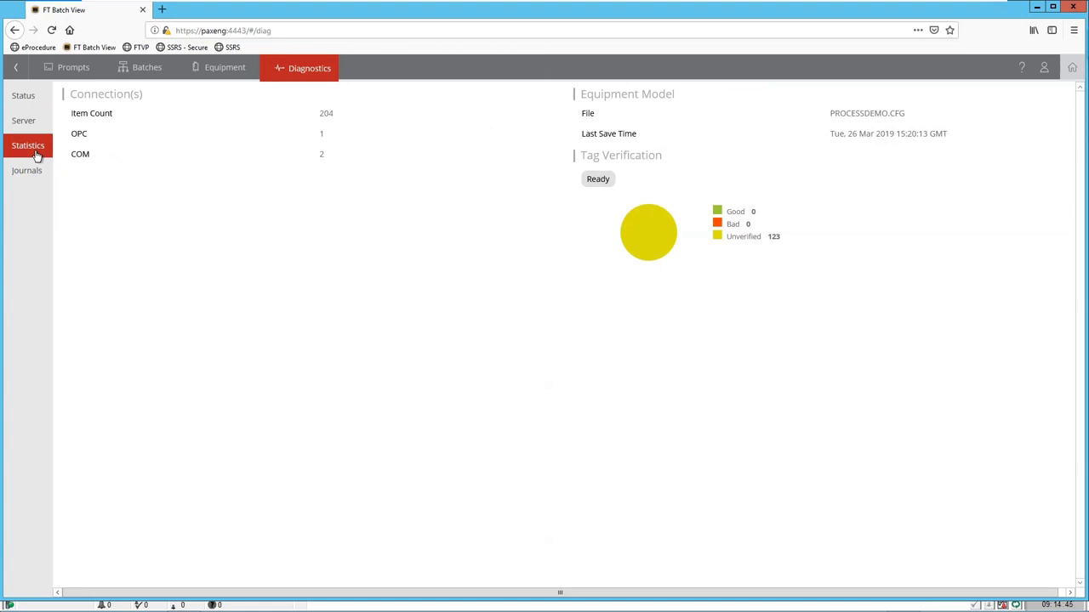
left_click(31, 174)
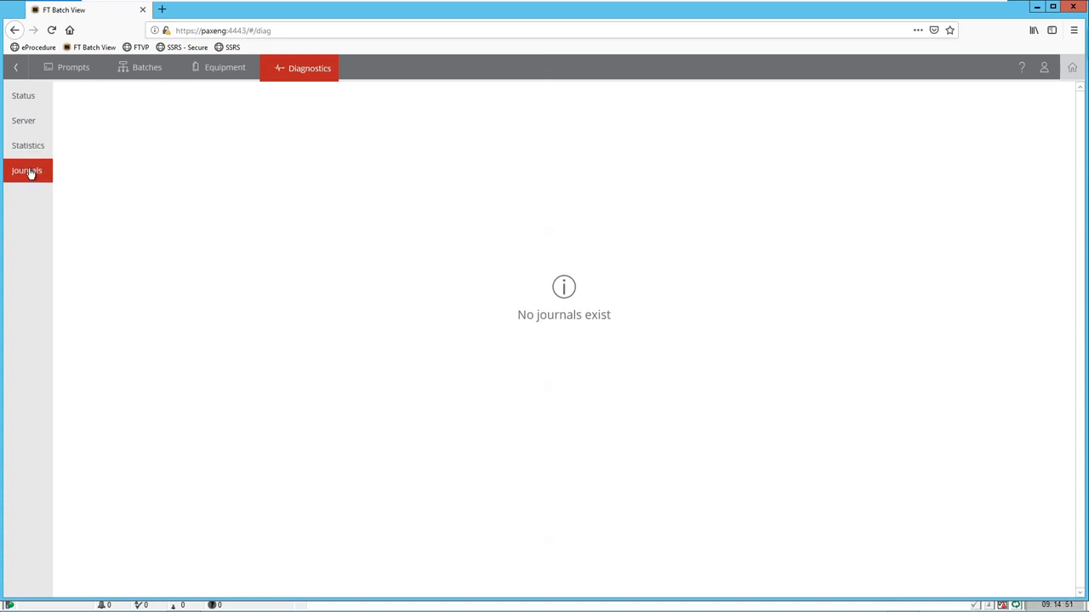
left_click(1072, 68)
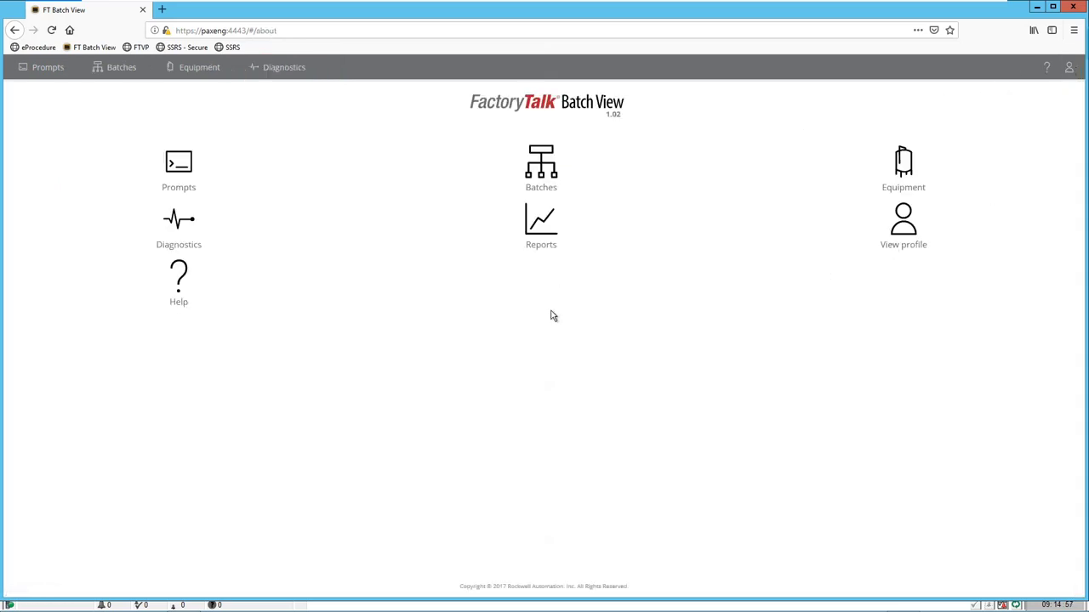
Step: In the PlantPAx display, list the five PLANTPAX_DEMO recipes available for a new batch
key("alt+Tab")
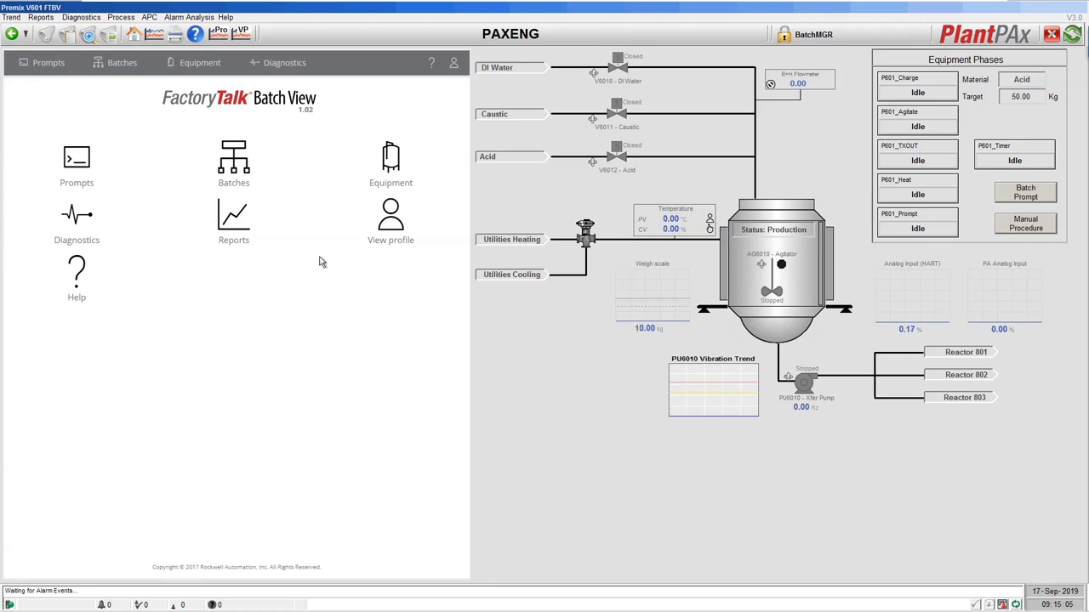
left_click(234, 169)
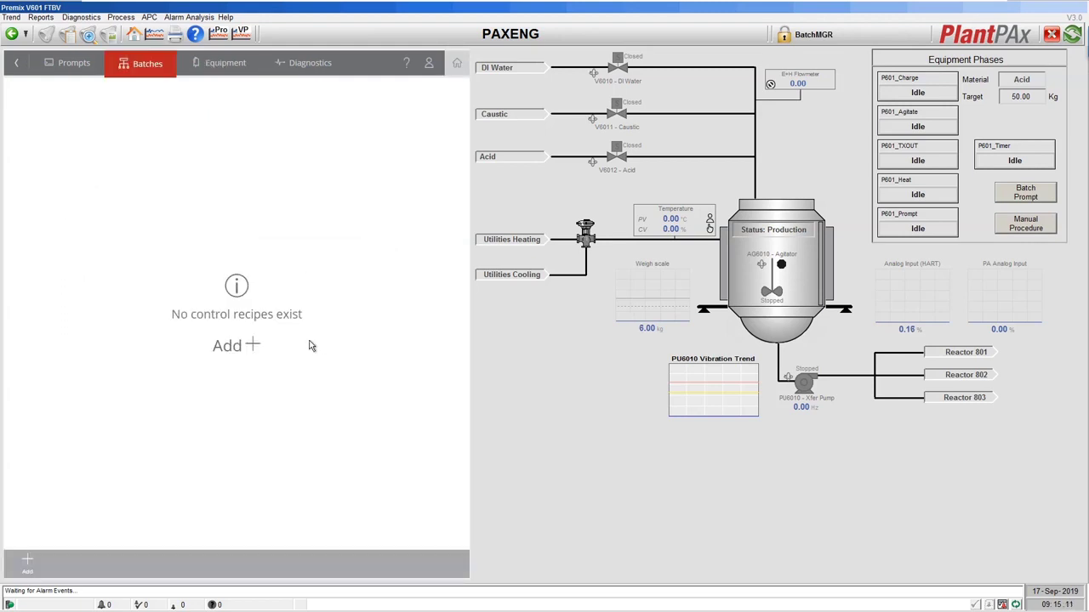
left_click(257, 347)
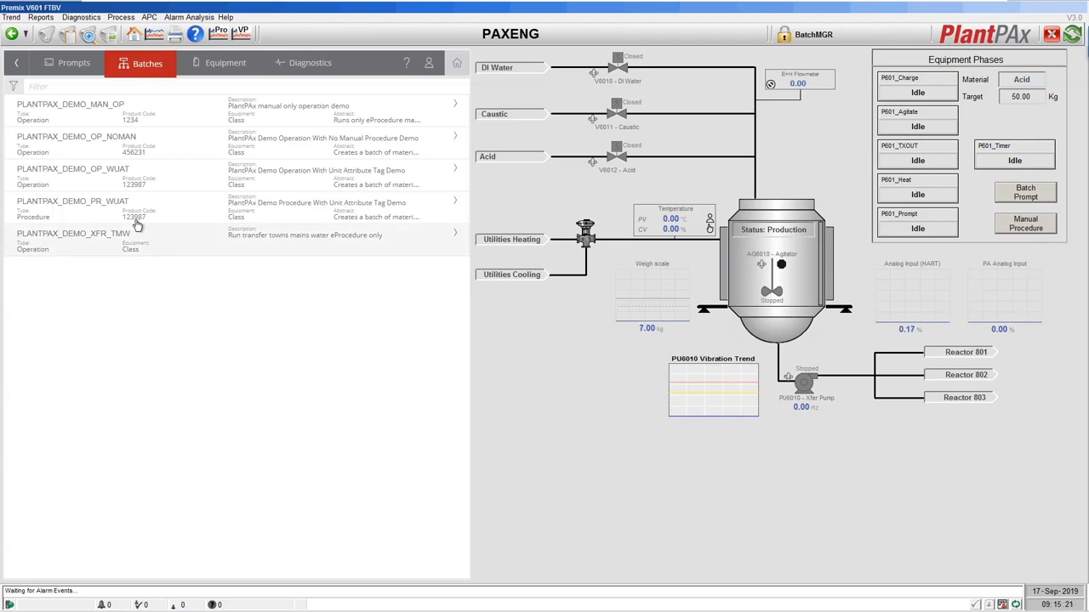
Step: Start a PLANTPAX_DEMO_OP_WUAT batch and review its ID 00028_BATCH_ID, 100% scale and description
left_click(113, 175)
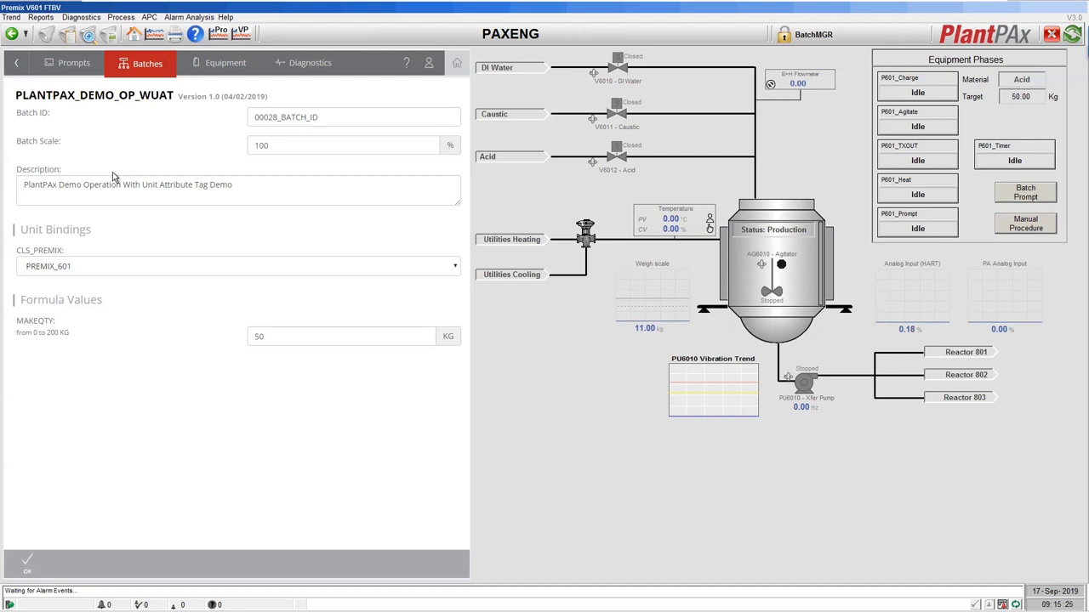
left_click(286, 116)
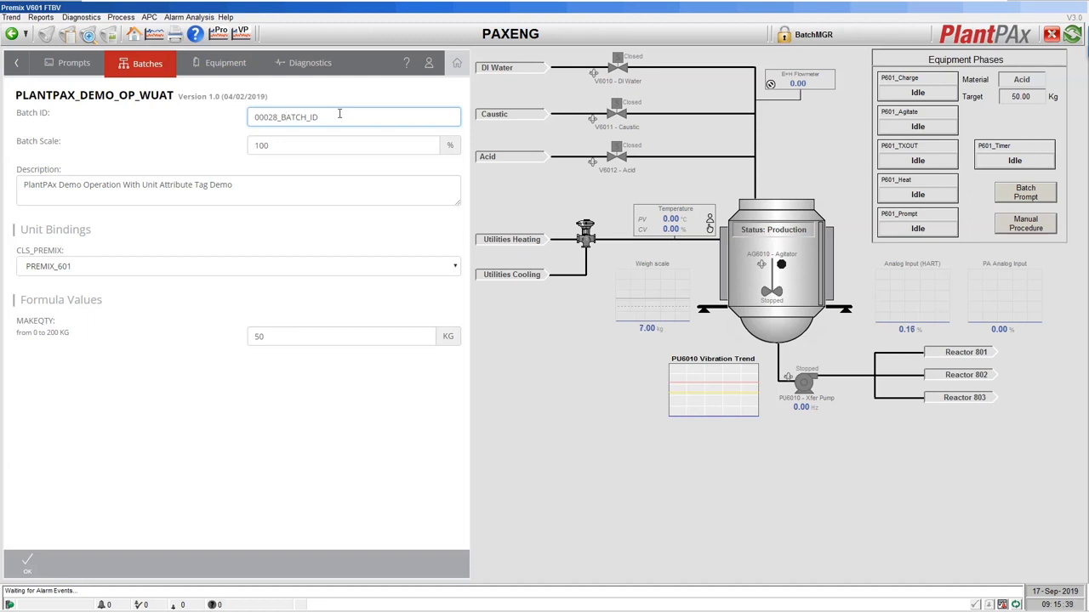
left_click(293, 146)
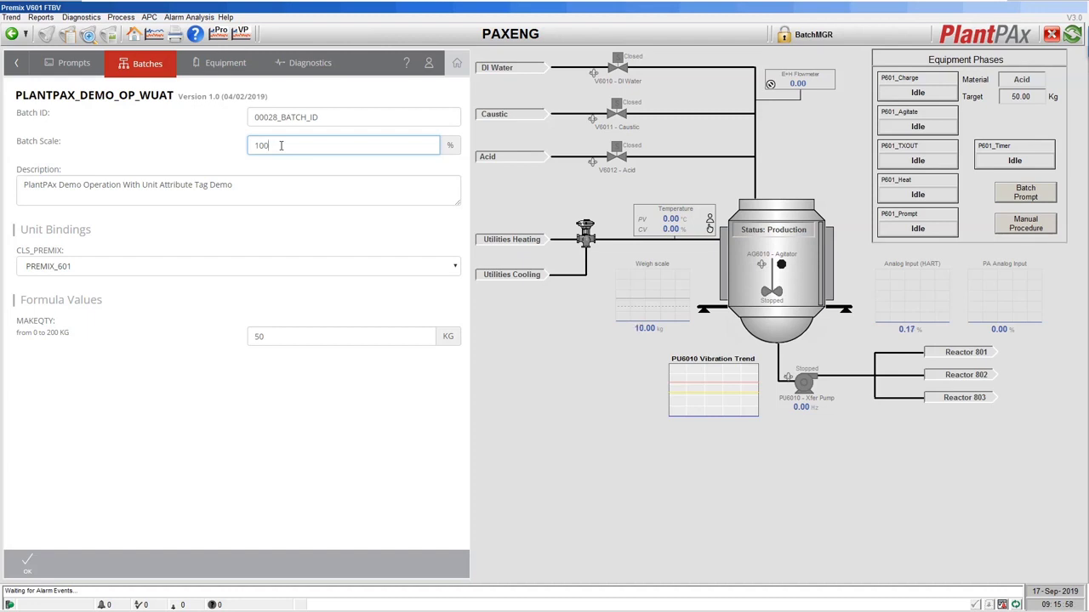
left_click(252, 183)
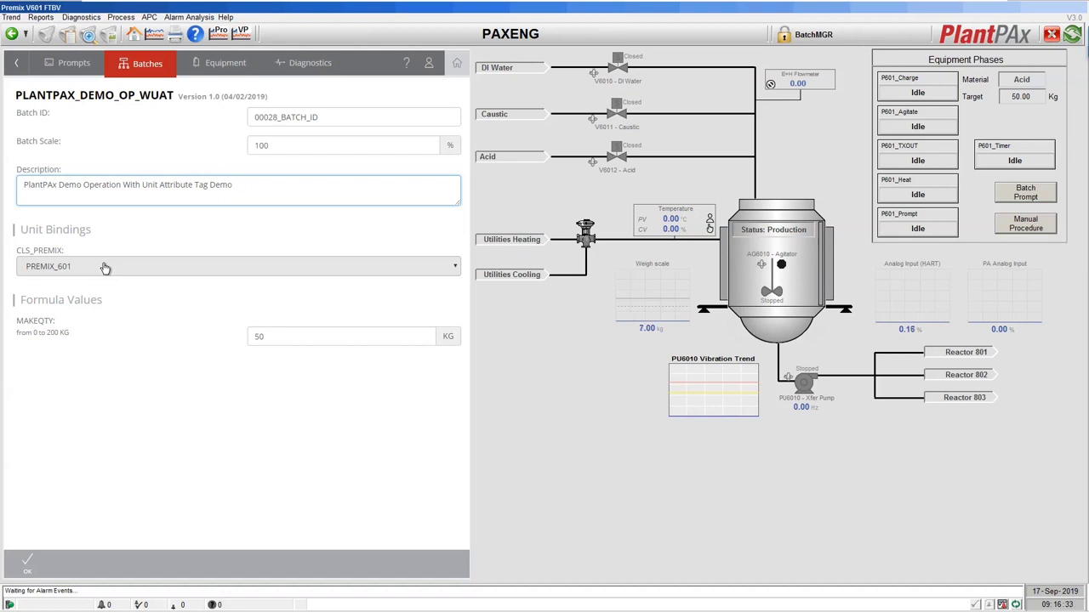
Step: Keep unit PREMIX_601, change MAKEQTY from 50 to 100 KG, and submit the batch
left_click(105, 268)
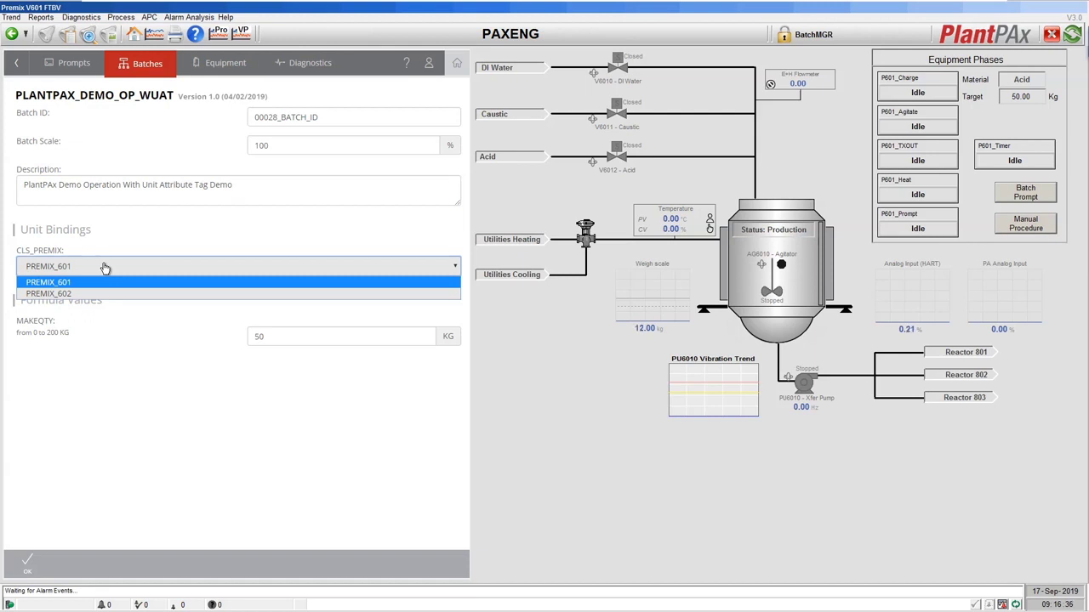
left_click(144, 234)
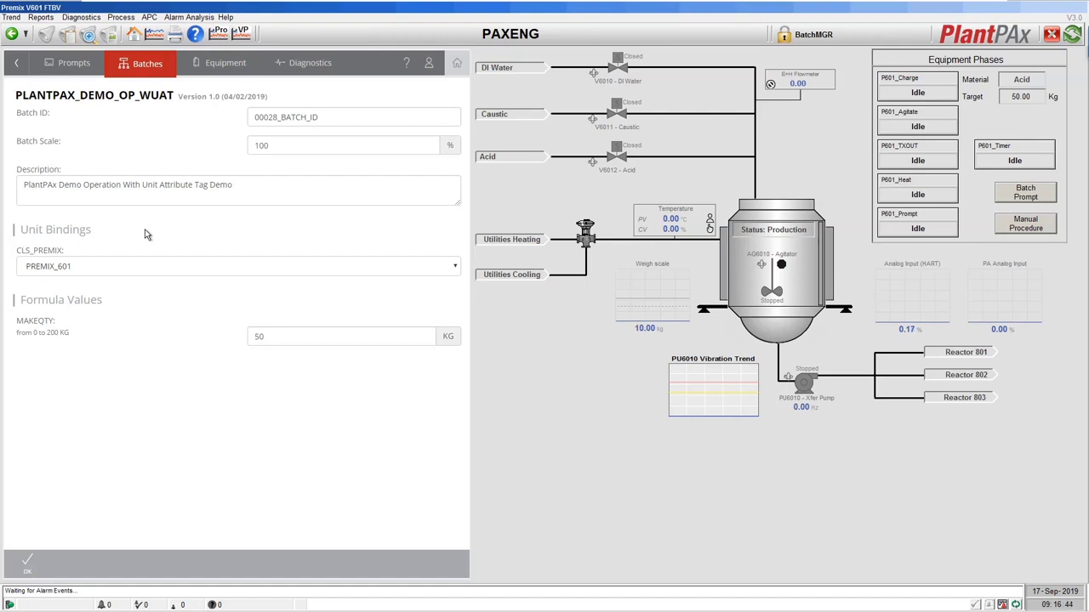
left_click(283, 336)
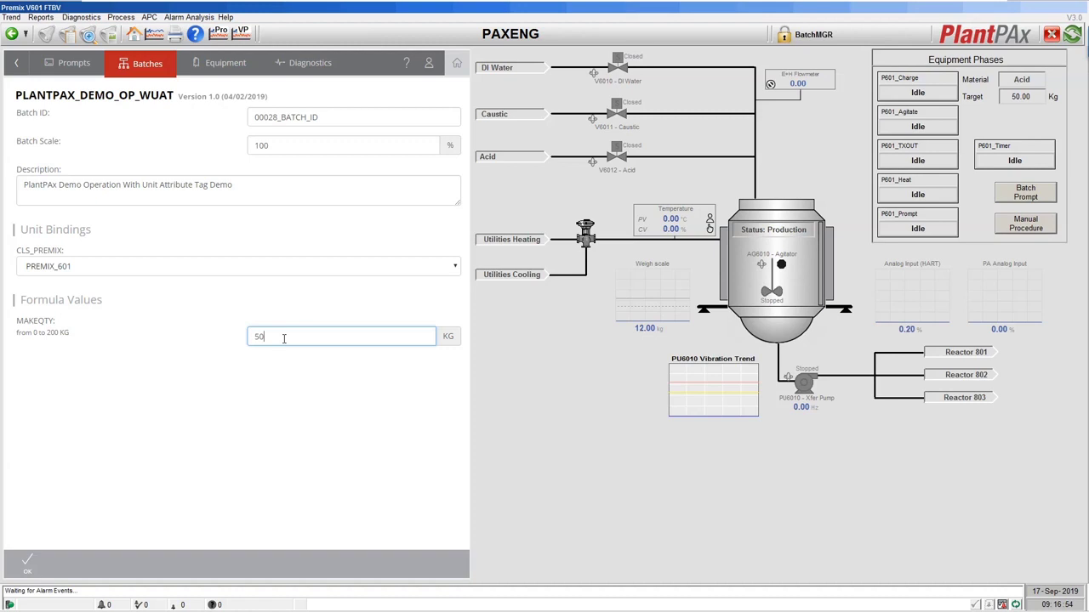
key("BackSpace")
key("BackSpace")
type("100")
left_click(28, 565)
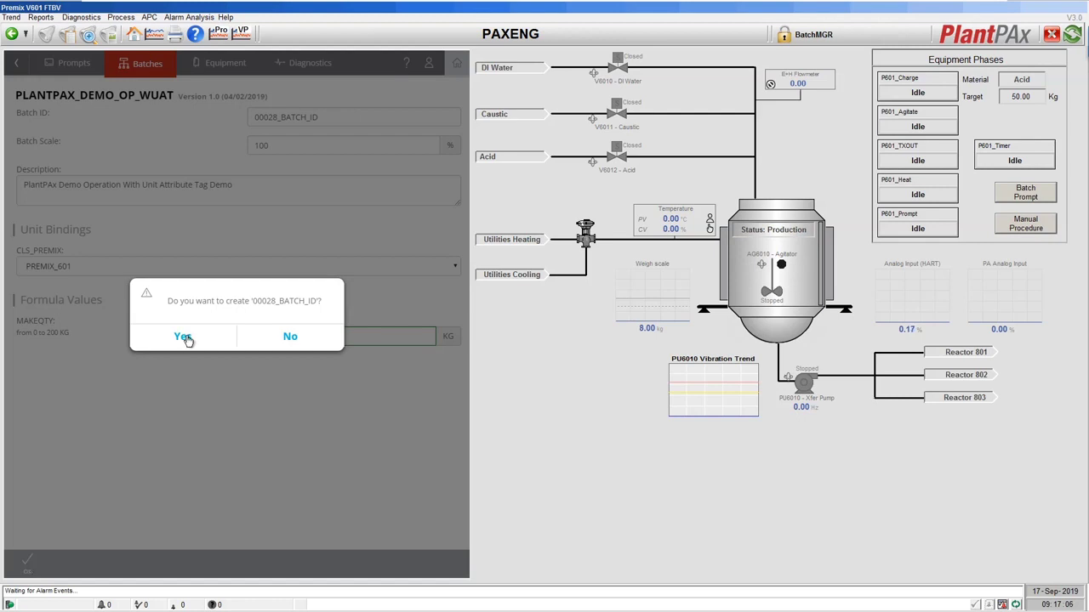
Step: Confirm 00028_BATCH_ID, then create a second PLANTPAX_DEMO_OP_WUAT batch, 00030_BATCH_ID
left_click(184, 338)
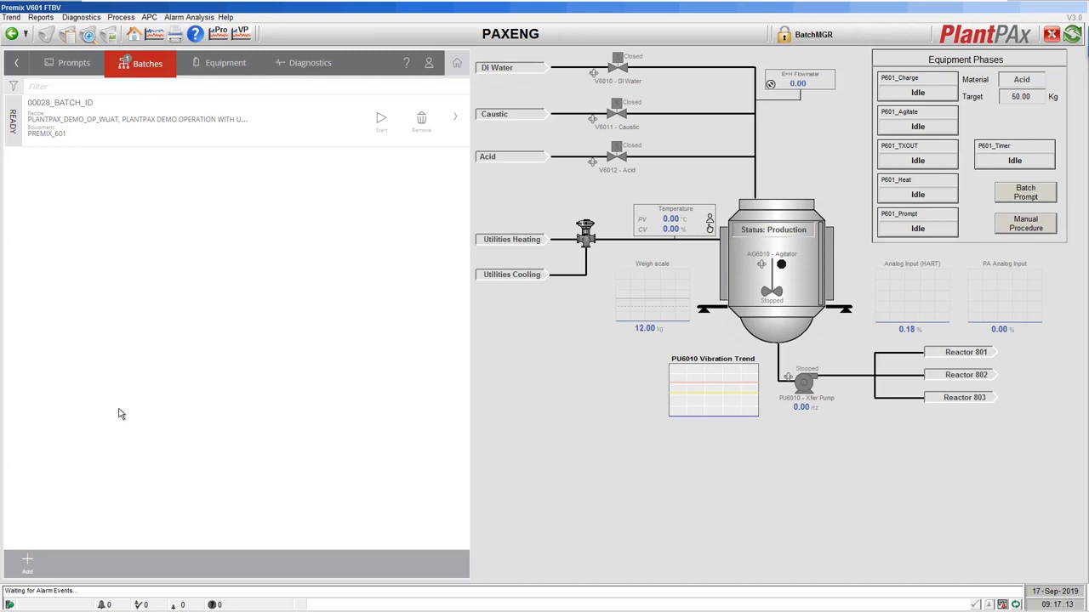
left_click(30, 571)
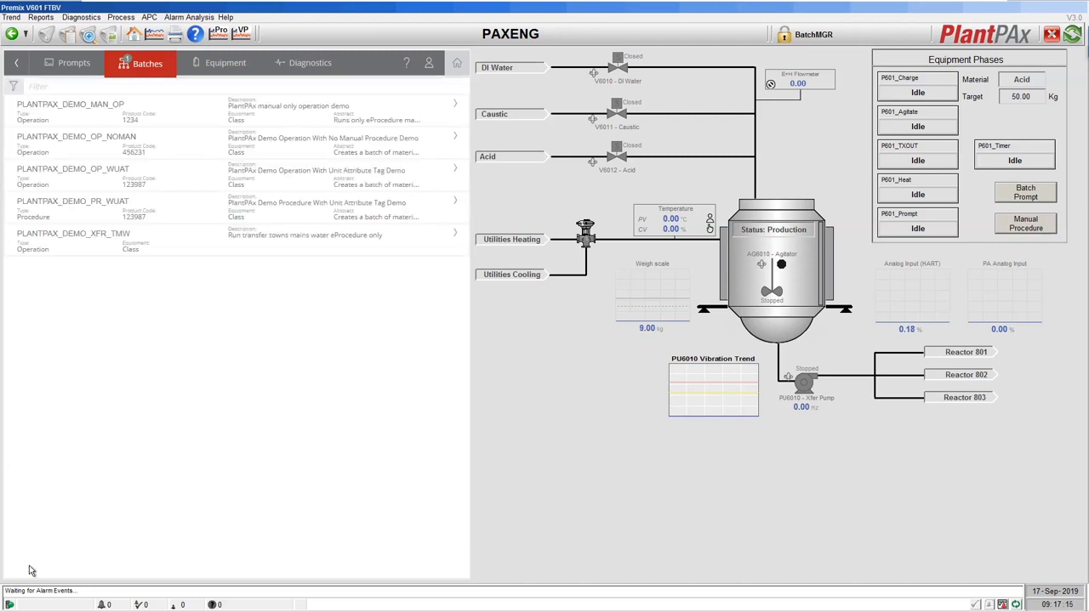
left_click(80, 186)
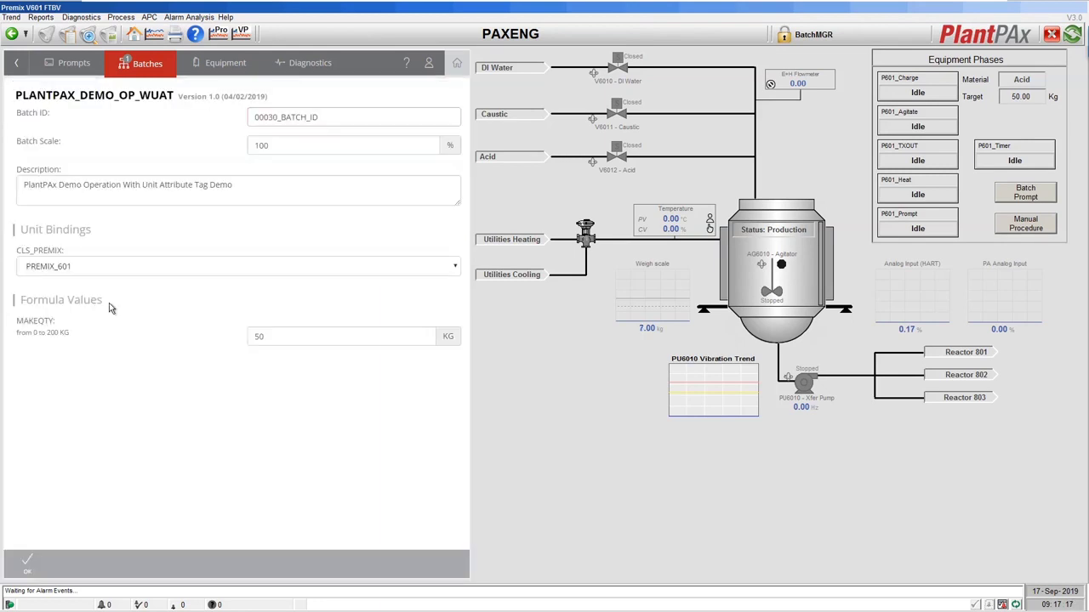
left_click(22, 567)
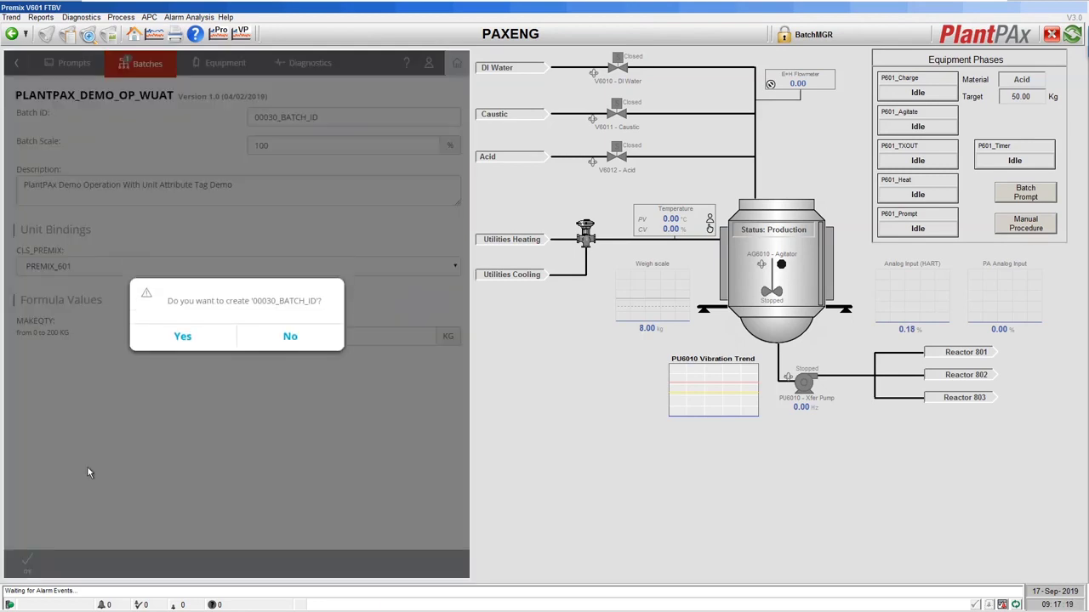
left_click(196, 337)
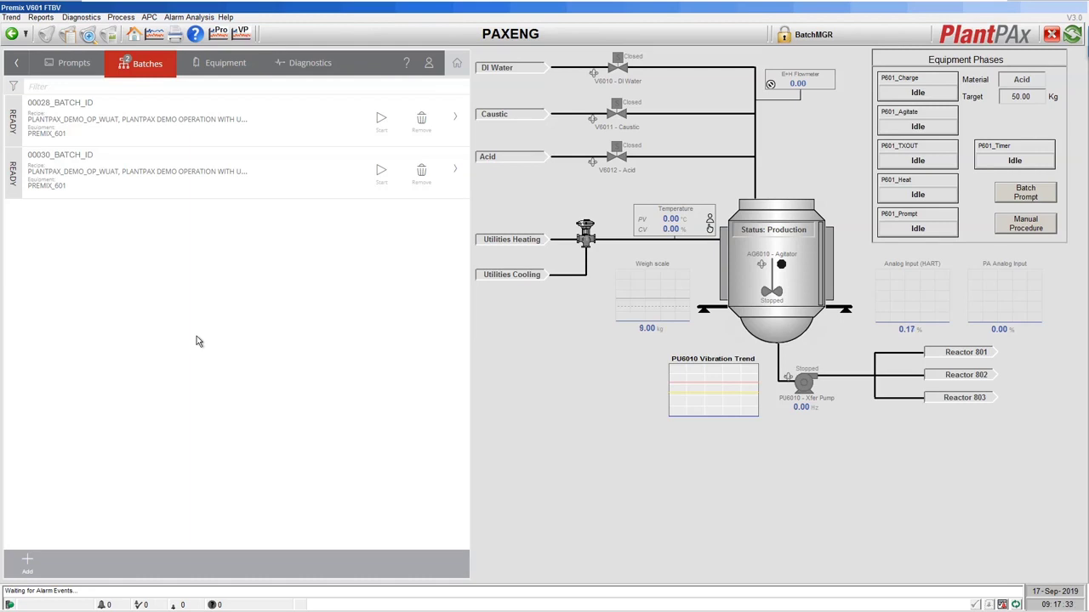
Step: Open 00028_BATCH_ID's chart and review the P60X_CHARGE:1 and P60X_CHARGE:3 parameters
left_click(167, 134)
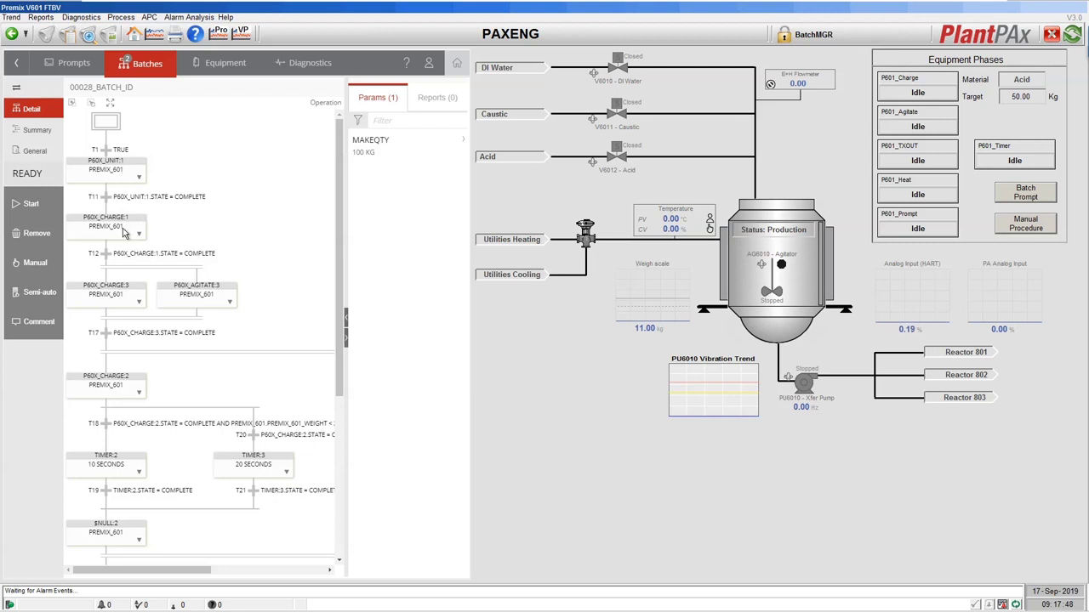
left_click(126, 230)
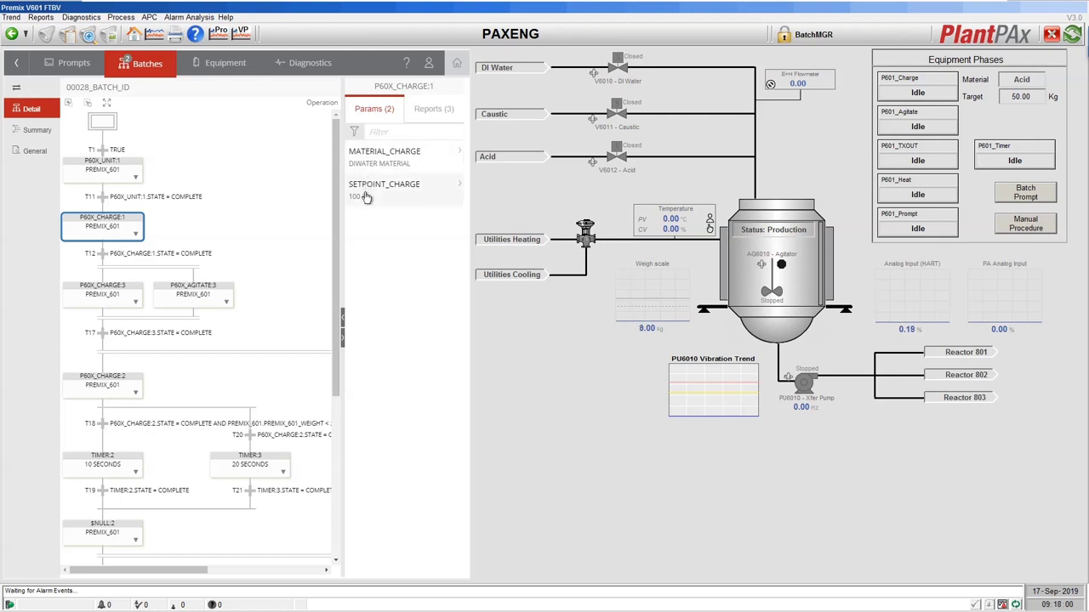
left_click(100, 304)
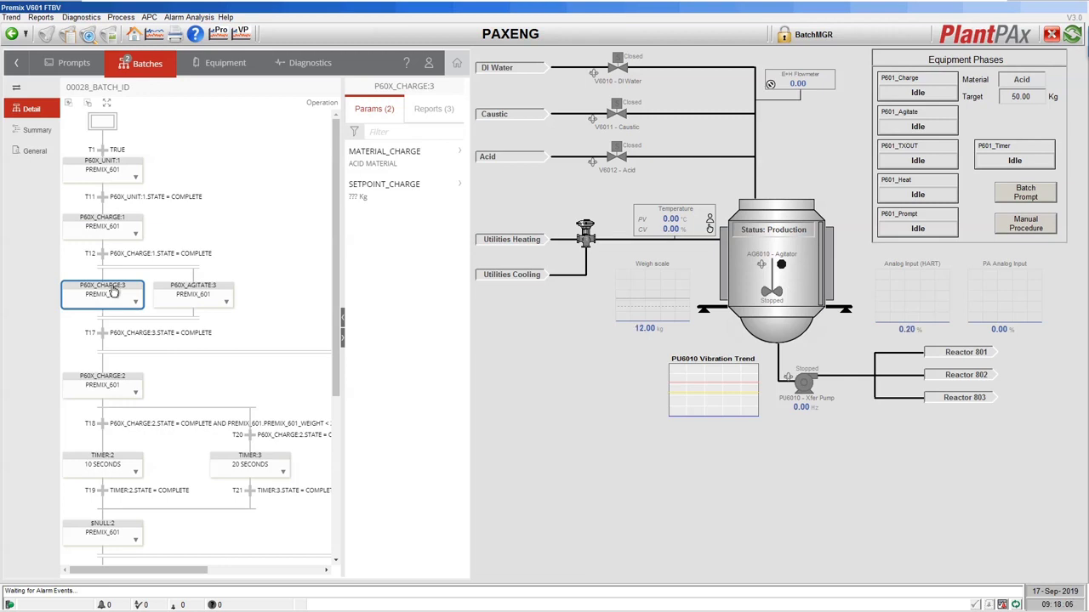
left_click(239, 156)
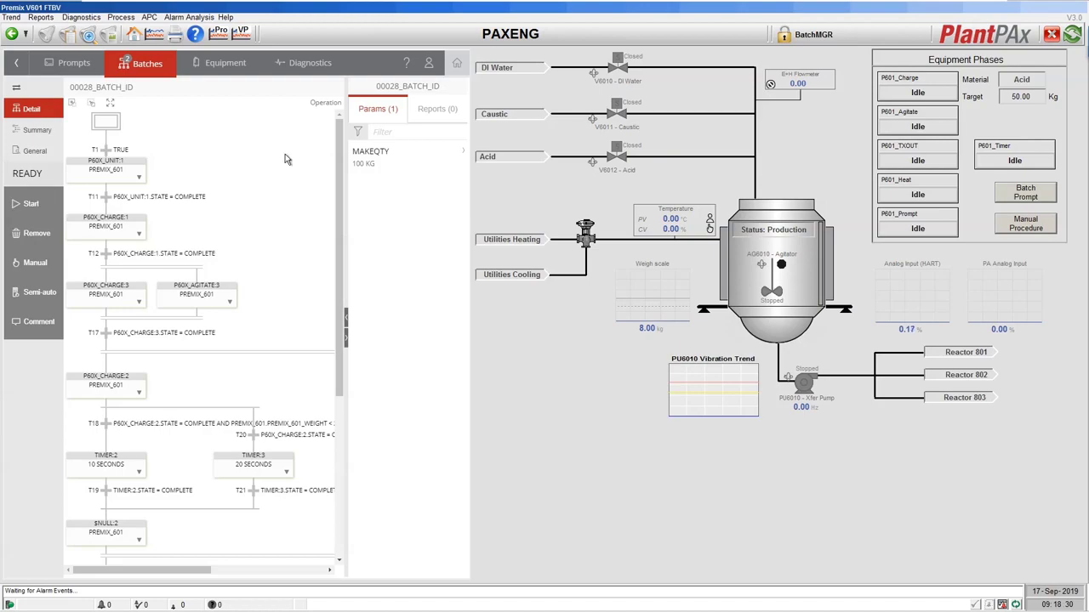
key("alt+Tab")
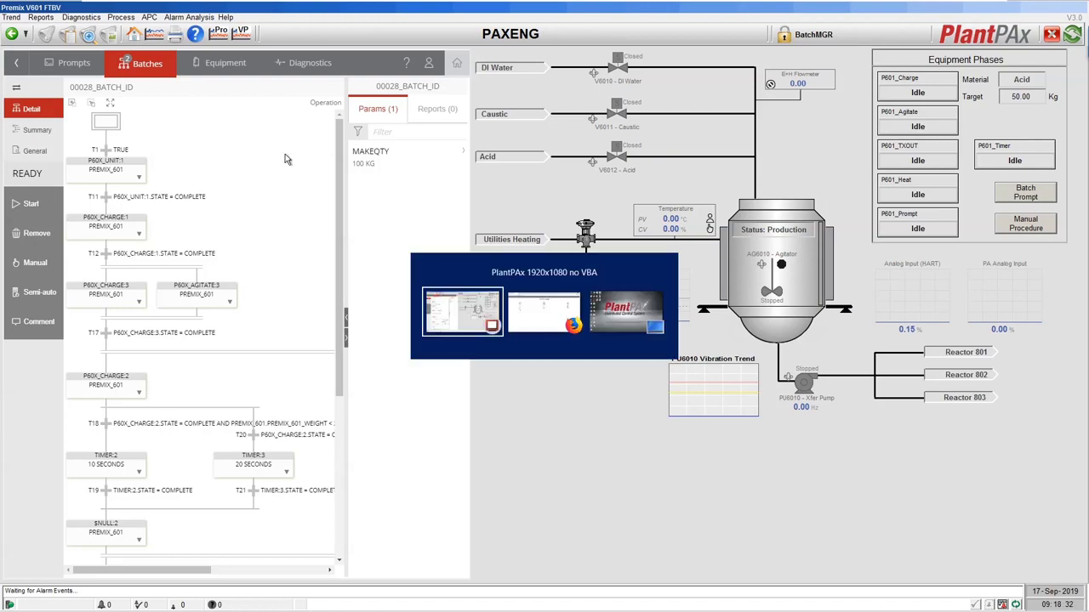
key("alt+Tab")
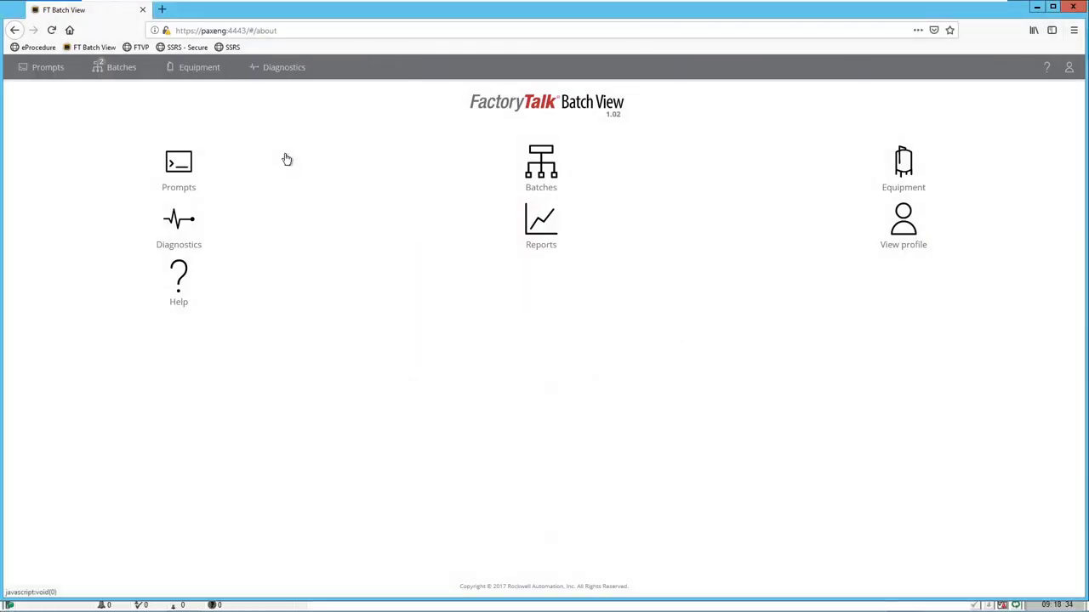
left_click(550, 165)
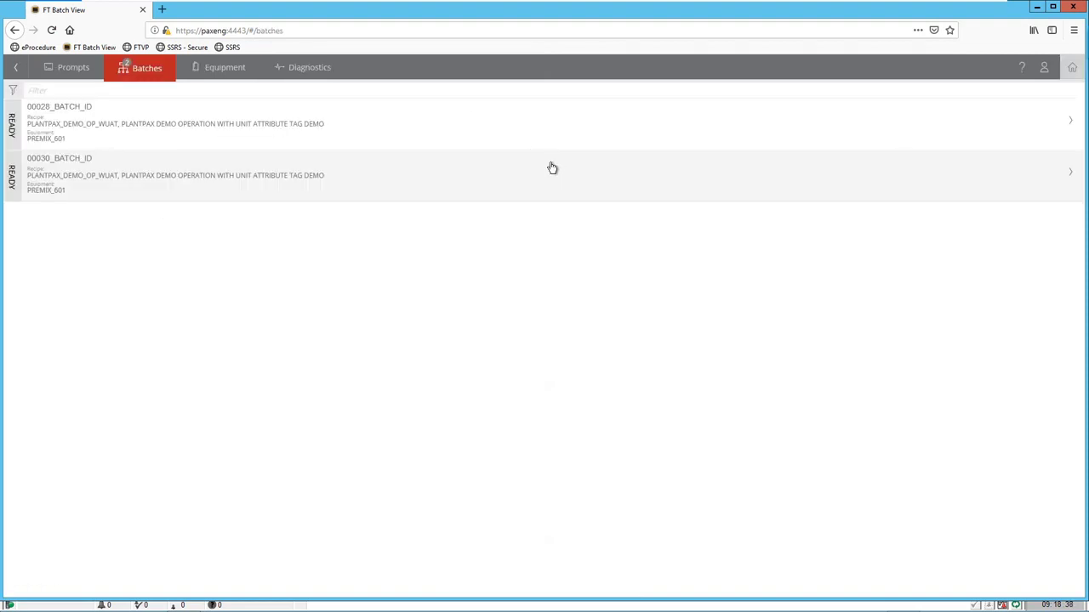
left_click(394, 137)
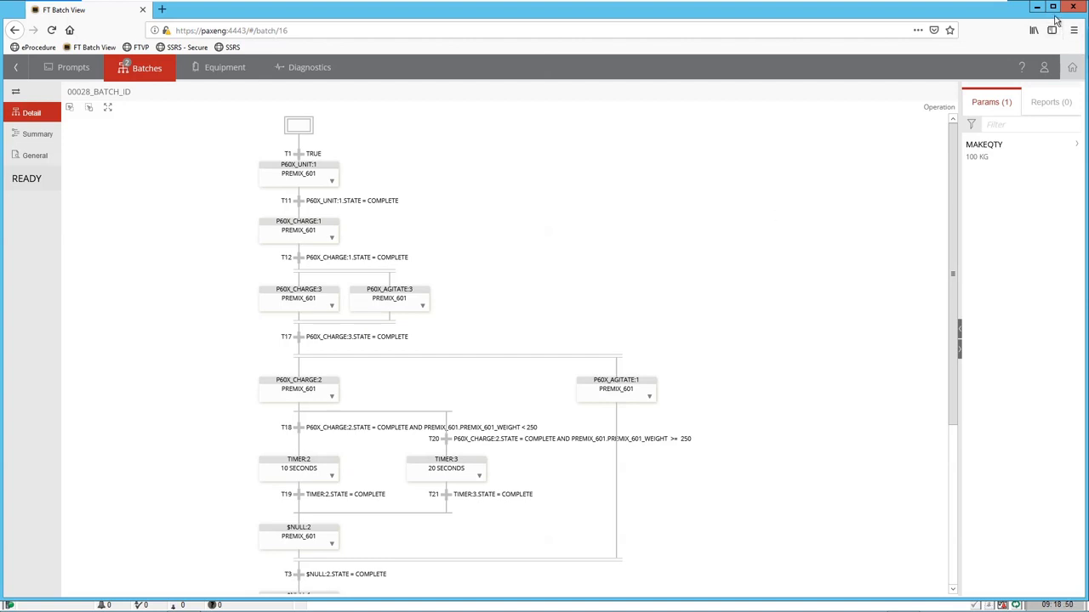
left_click(1053, 7)
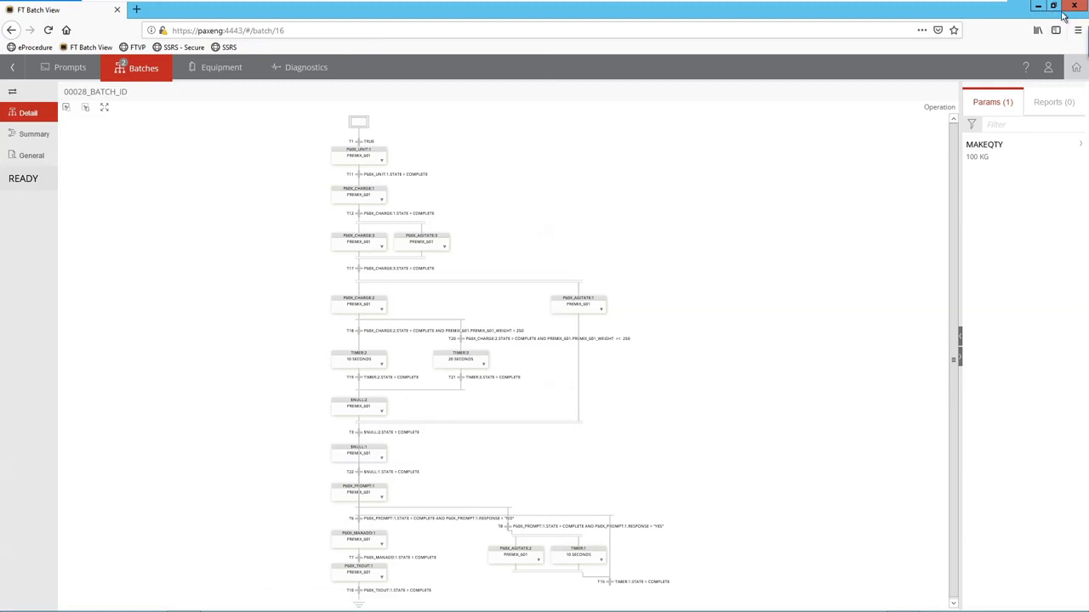
left_click(1053, 7)
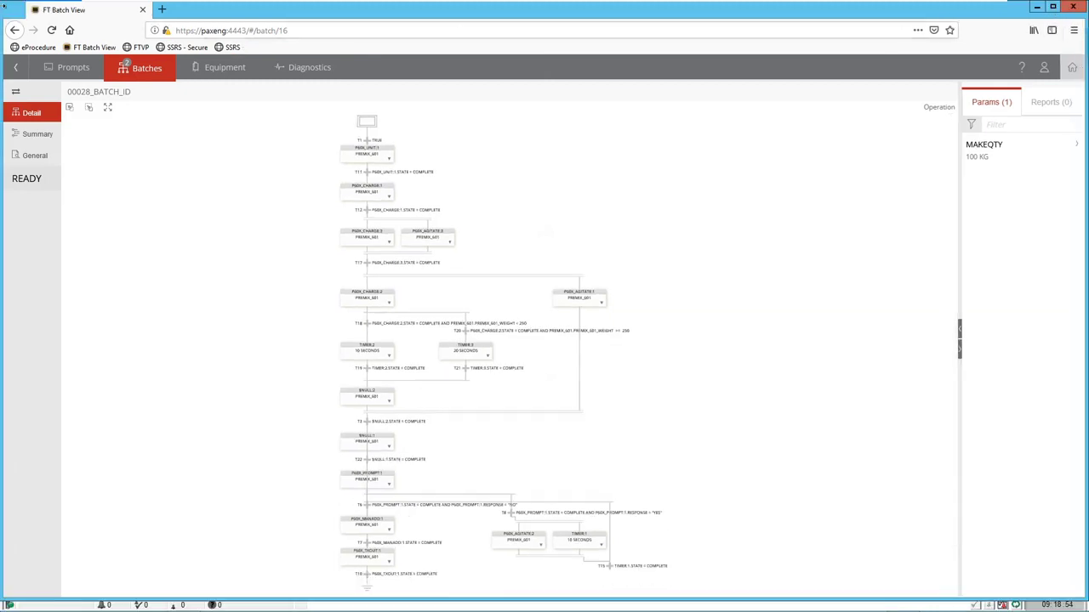
left_click(1052, 7)
left_click_drag(705, 15, 416, 18)
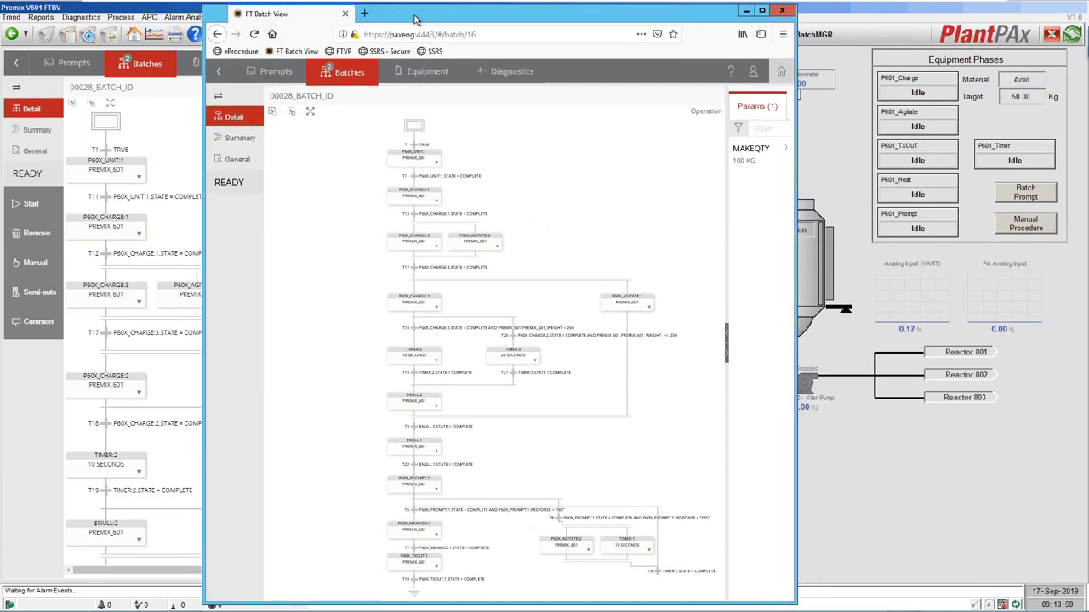
left_click(761, 11)
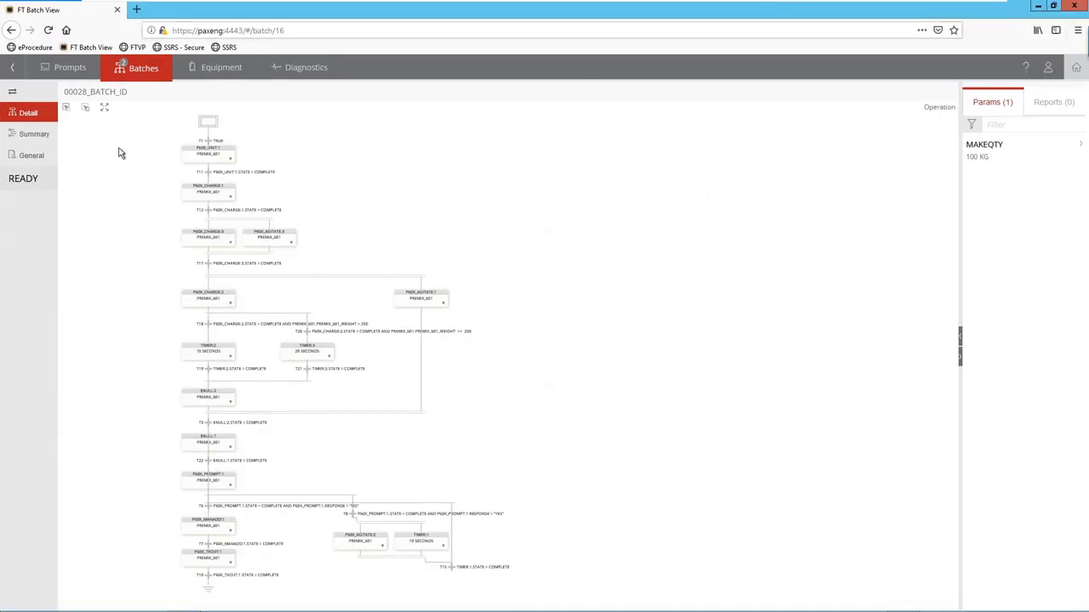
left_click(67, 112)
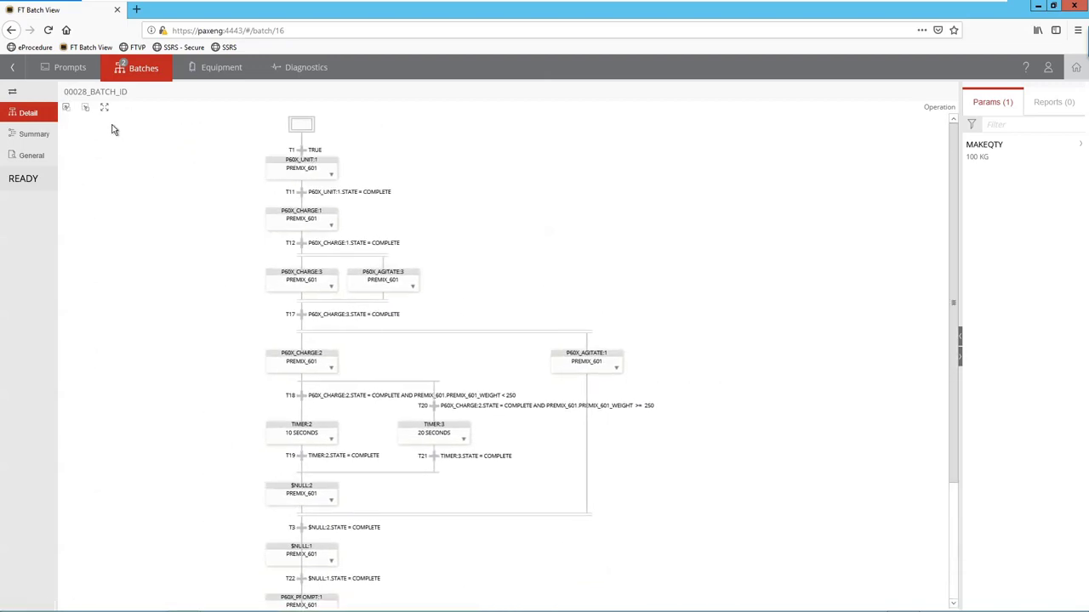
left_click(66, 113)
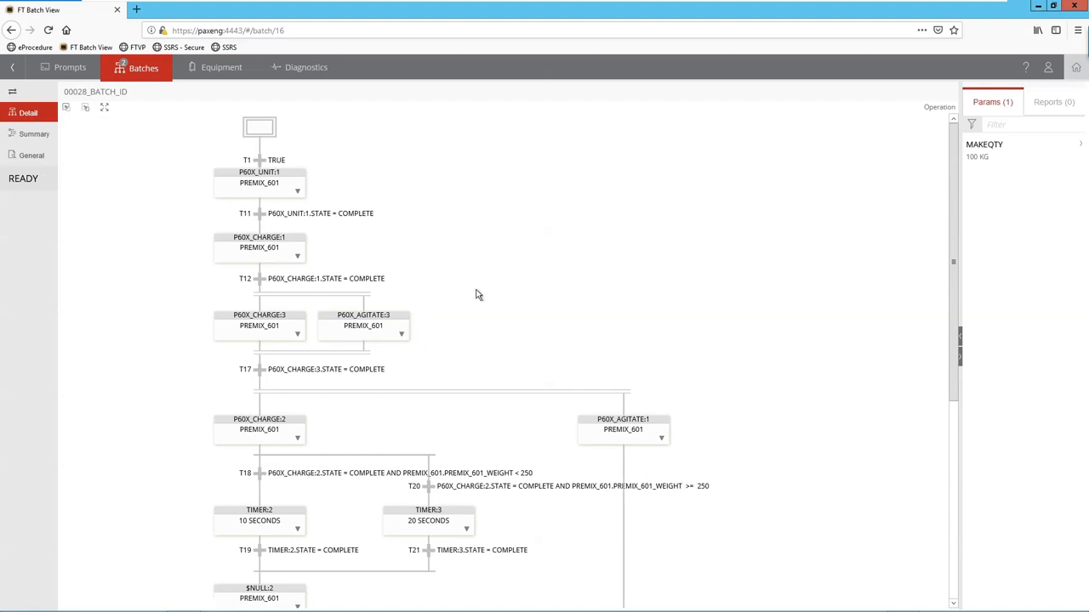
key("alt+Tab")
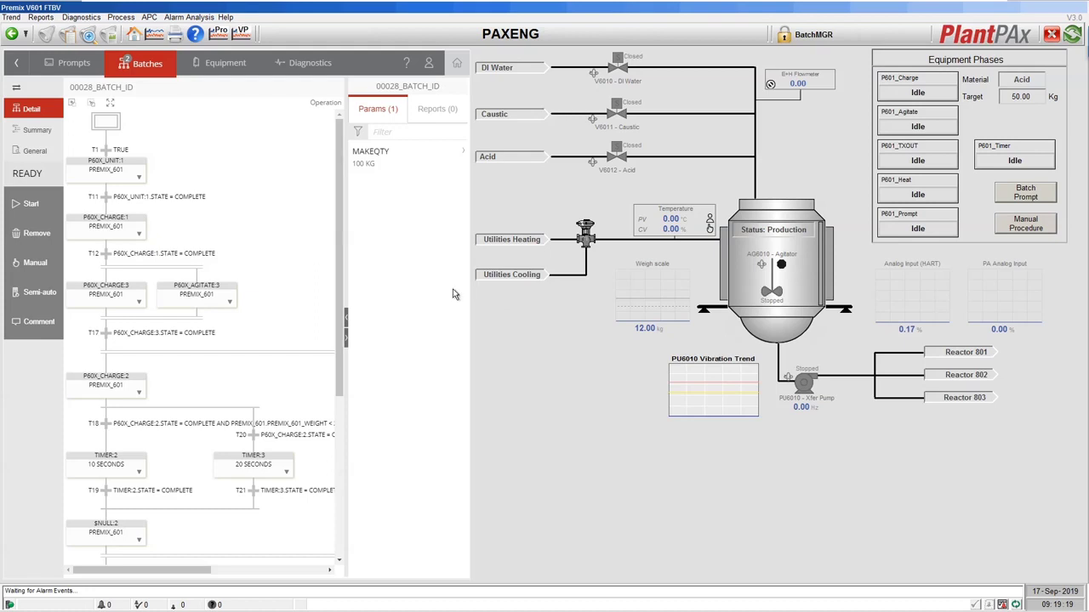
Step: Start batch 00028_BATCH_ID and show the running P60X_CHARGE:1 step's parameters
left_click(30, 206)
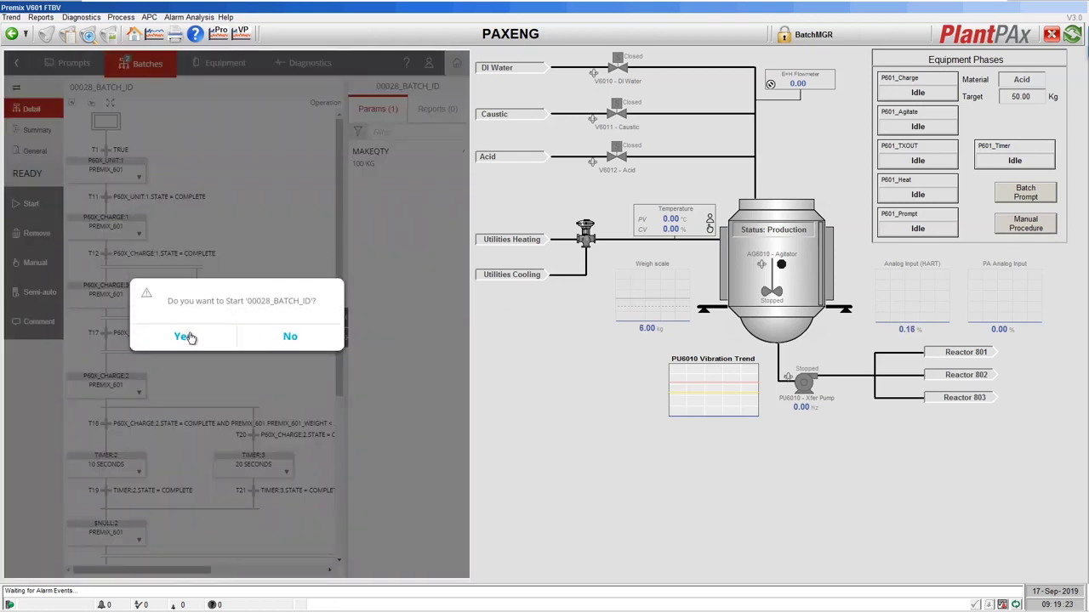
left_click(184, 337)
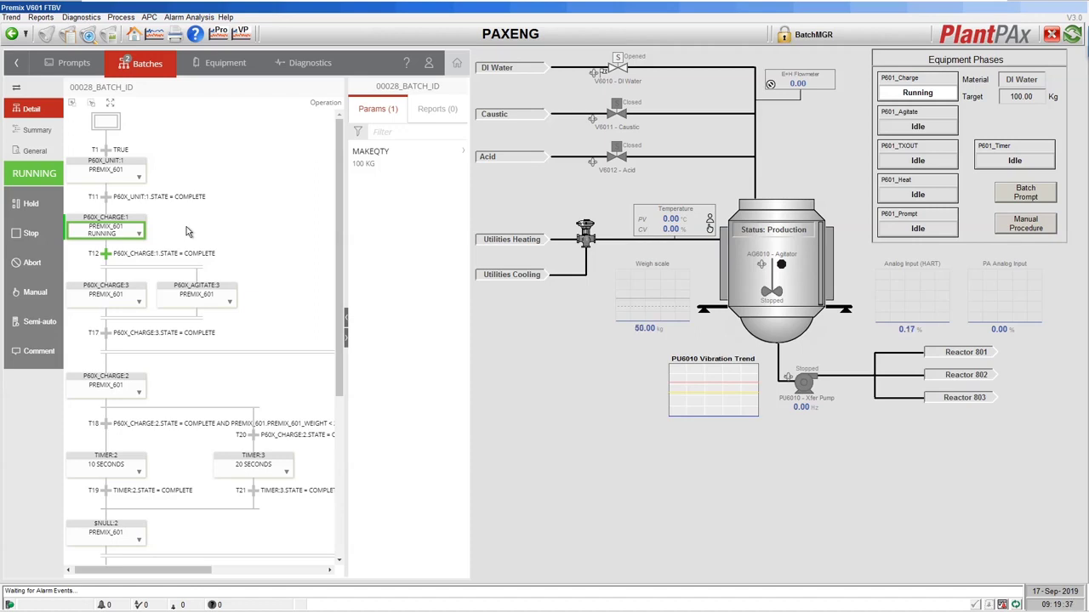
left_click(124, 234)
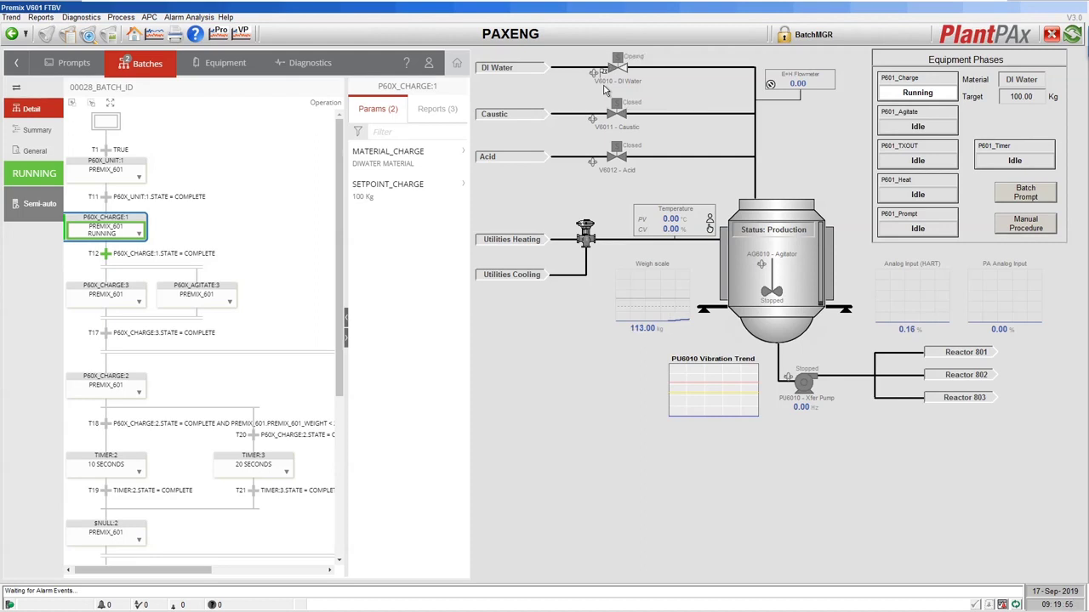
Step: Review P60X_CHARGE:1's 103 Kg report and parameters, widen the chart, and switch to Firefox
left_click(433, 116)
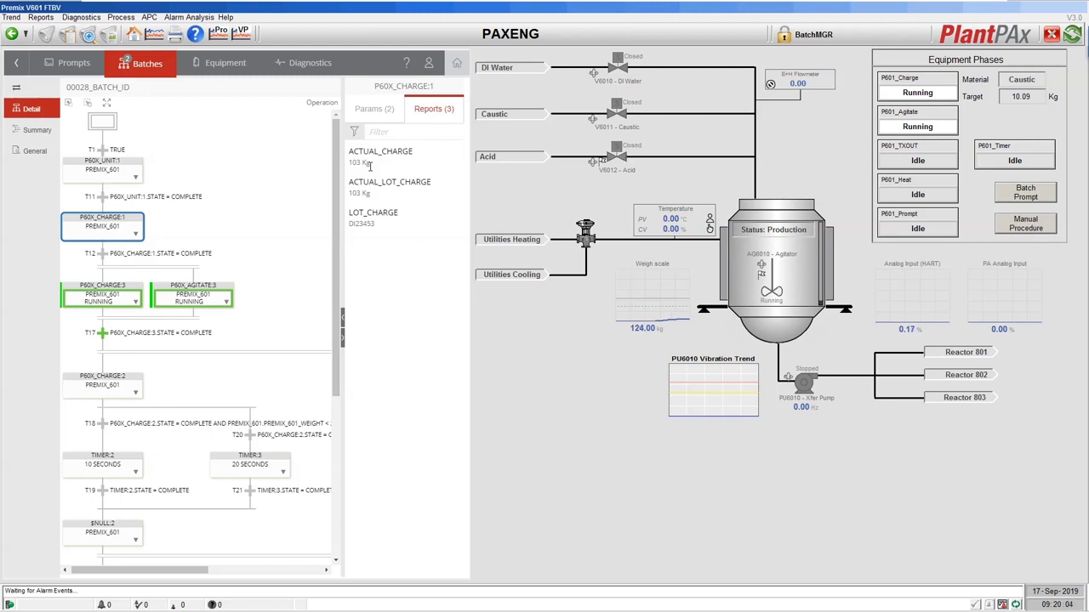
left_click(368, 112)
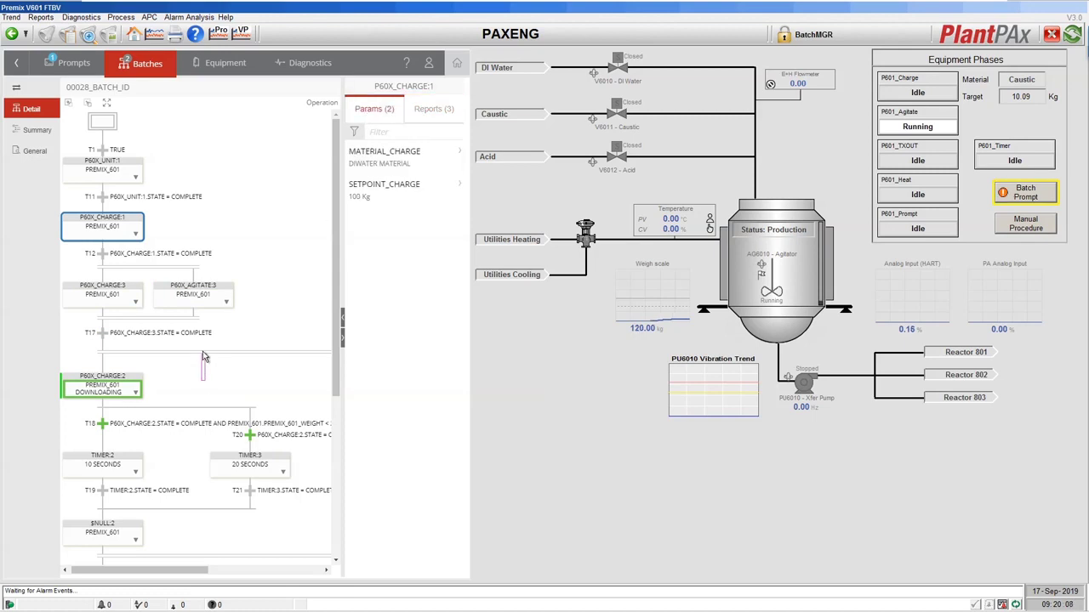
scroll(287, 282, "down", 3)
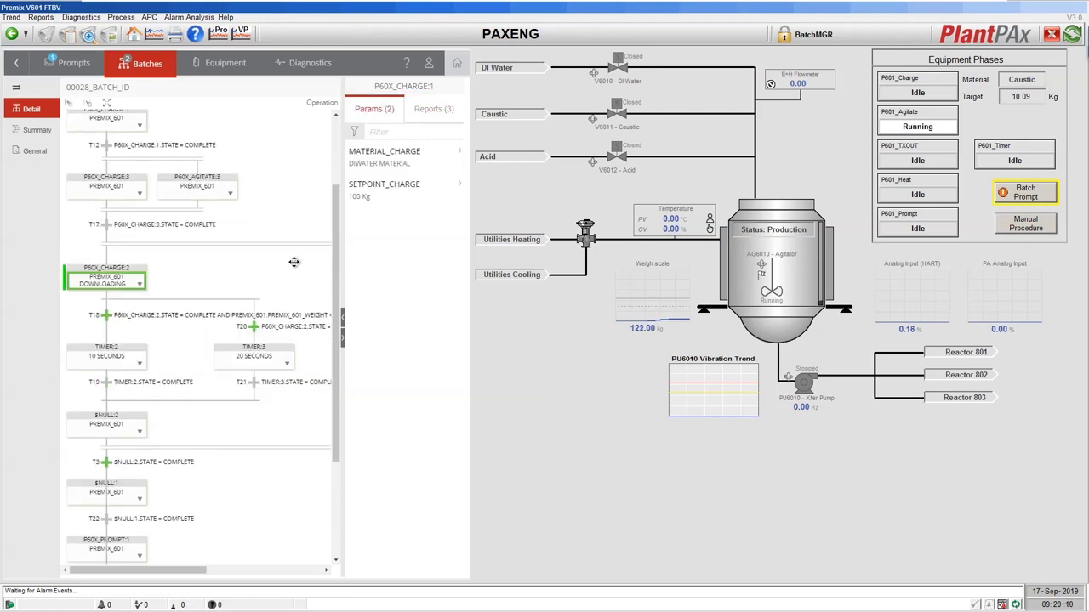
scroll(293, 262, "down", 1)
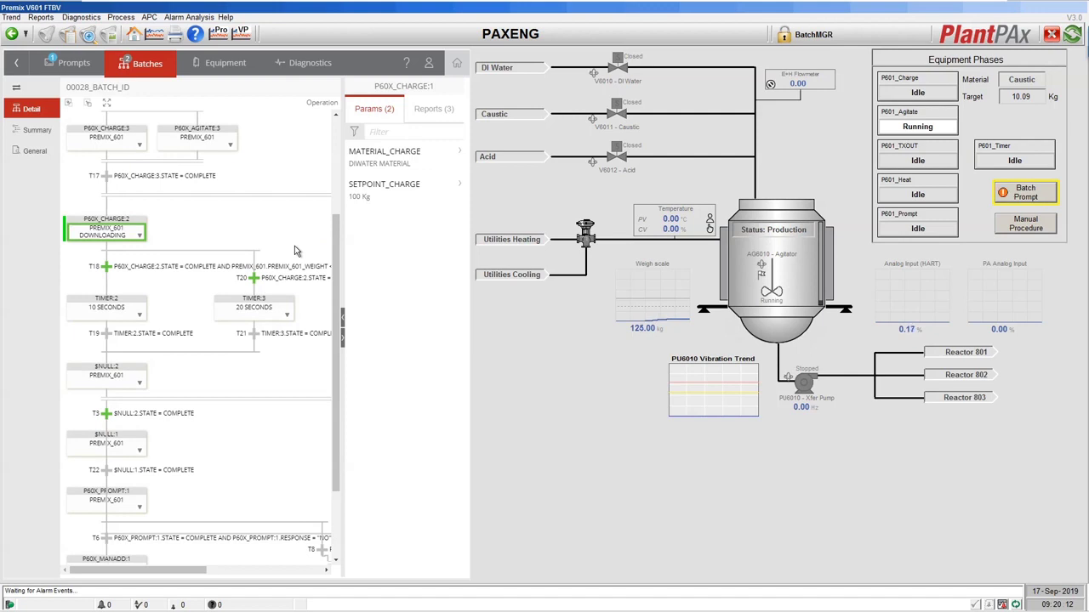
left_click(345, 341)
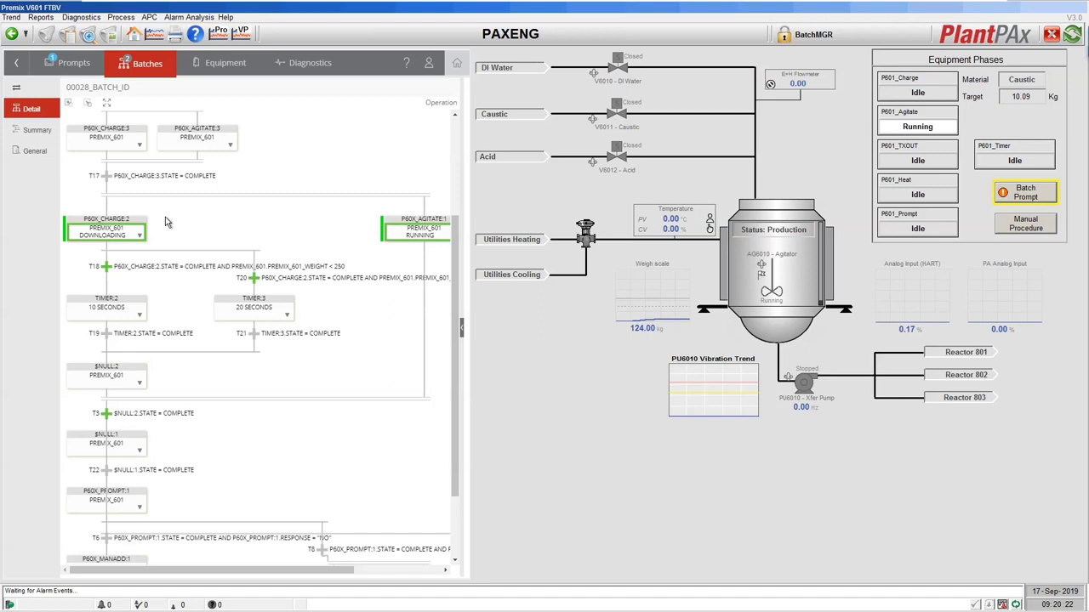
key("alt+Tab")
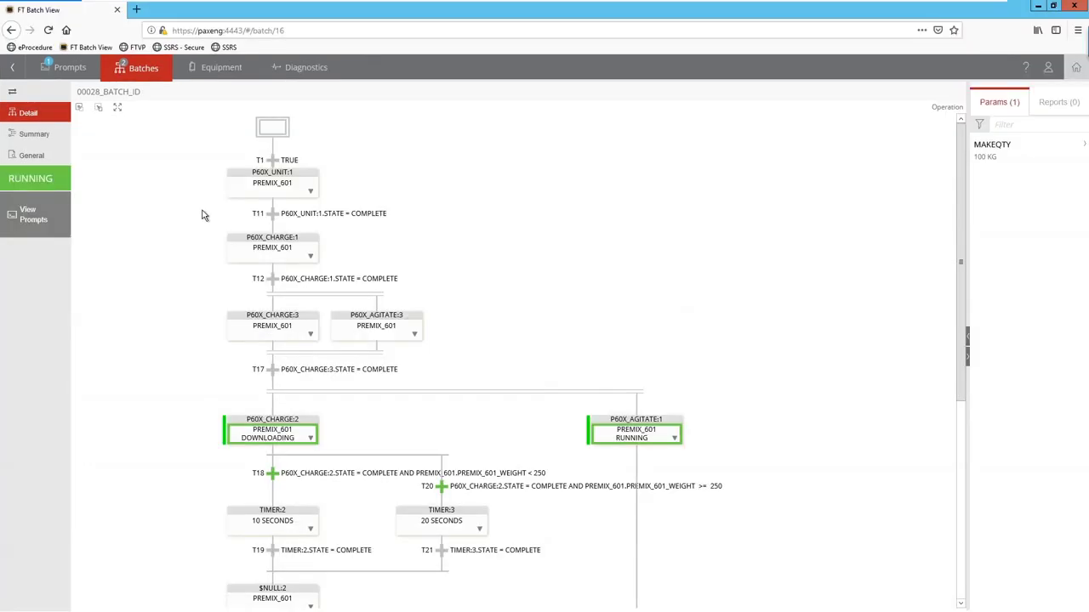
Step: Pan the browser chart to later steps, then open P60X_CHARGE:2 in the PlantPAx HMI
left_click_drag(419, 412, 426, 268)
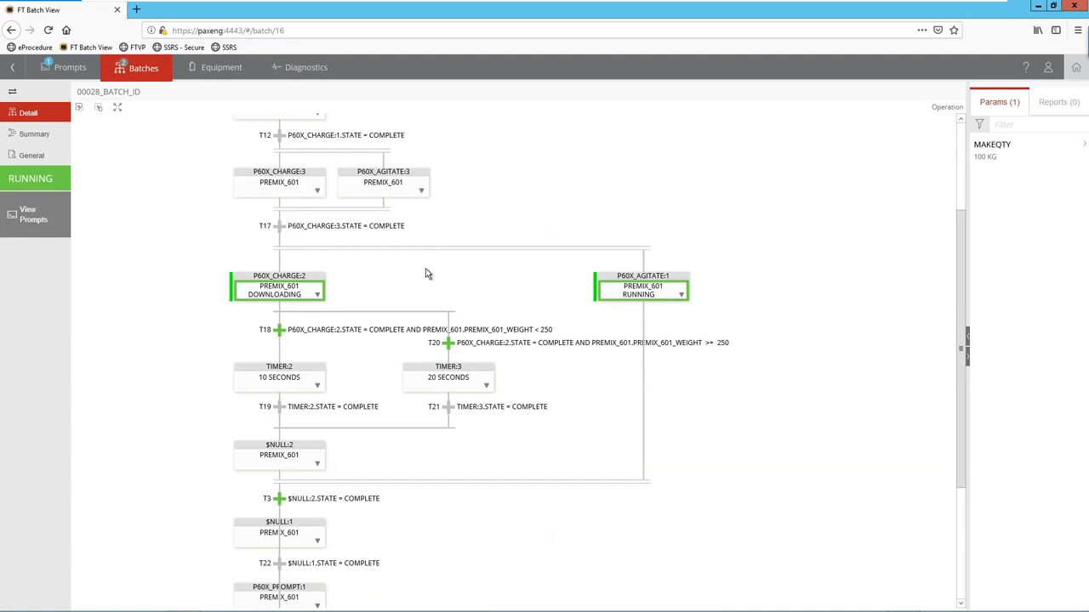
key("alt+Tab")
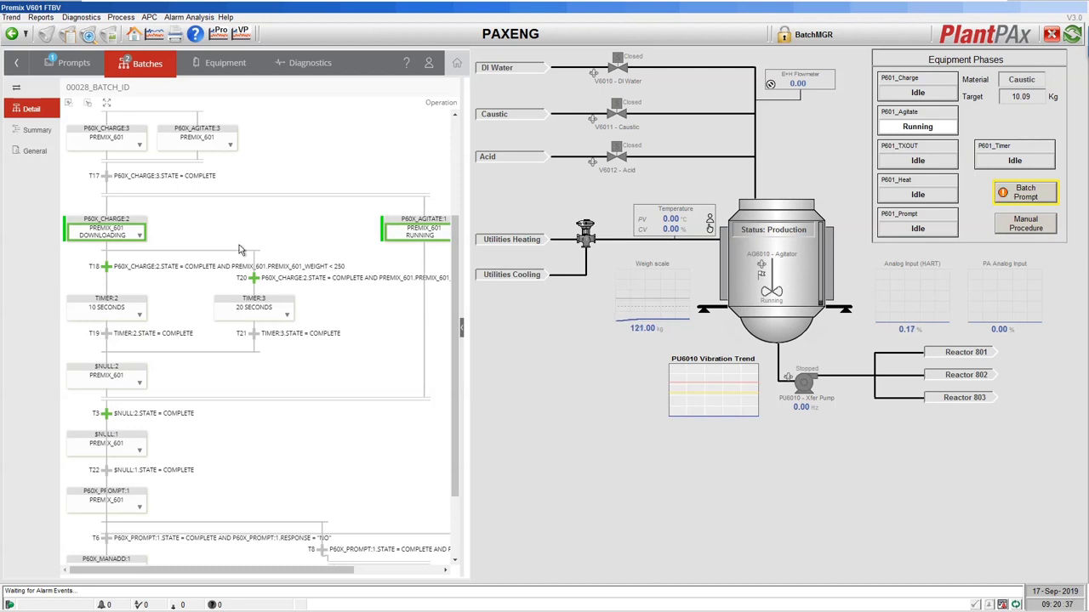
left_click(118, 239)
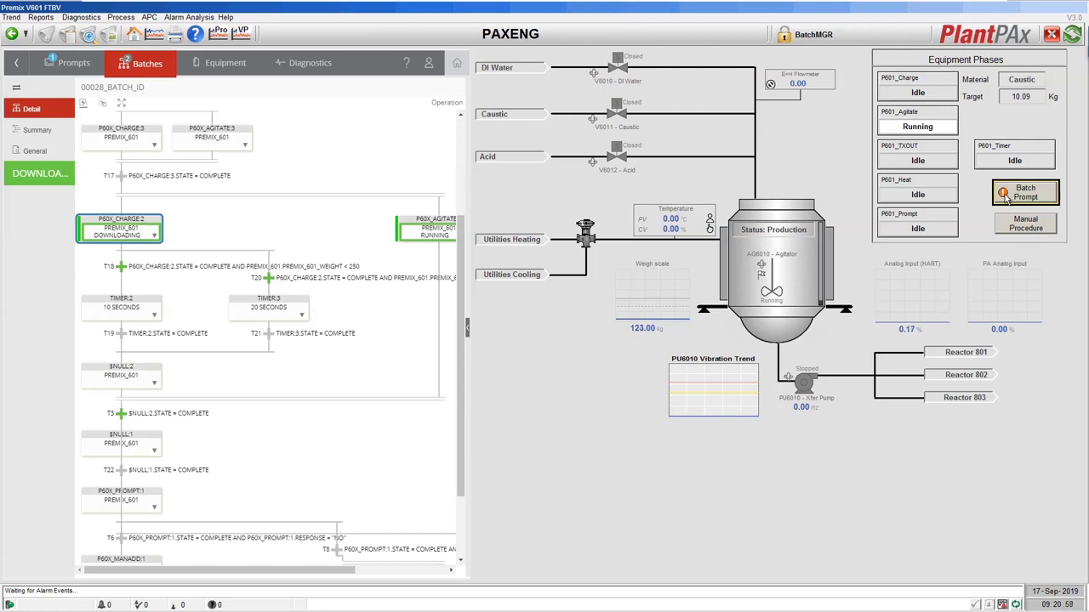
Step: Open the pending SETPOINT_CHARGE prompt holding 50 Kg, then bring the Firefox batch view forward
left_click(1007, 197)
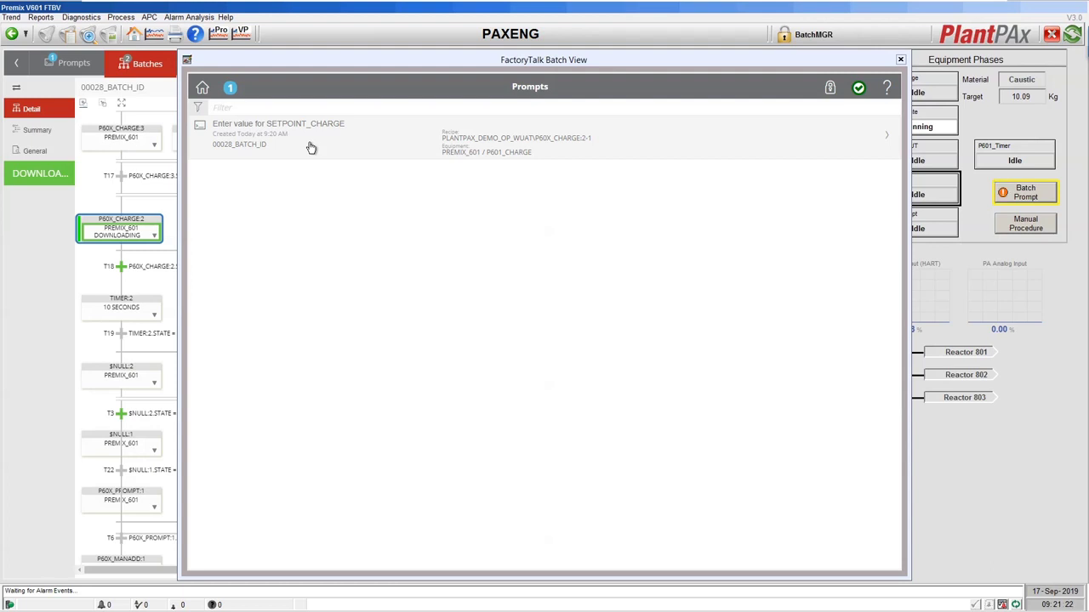
left_click(356, 135)
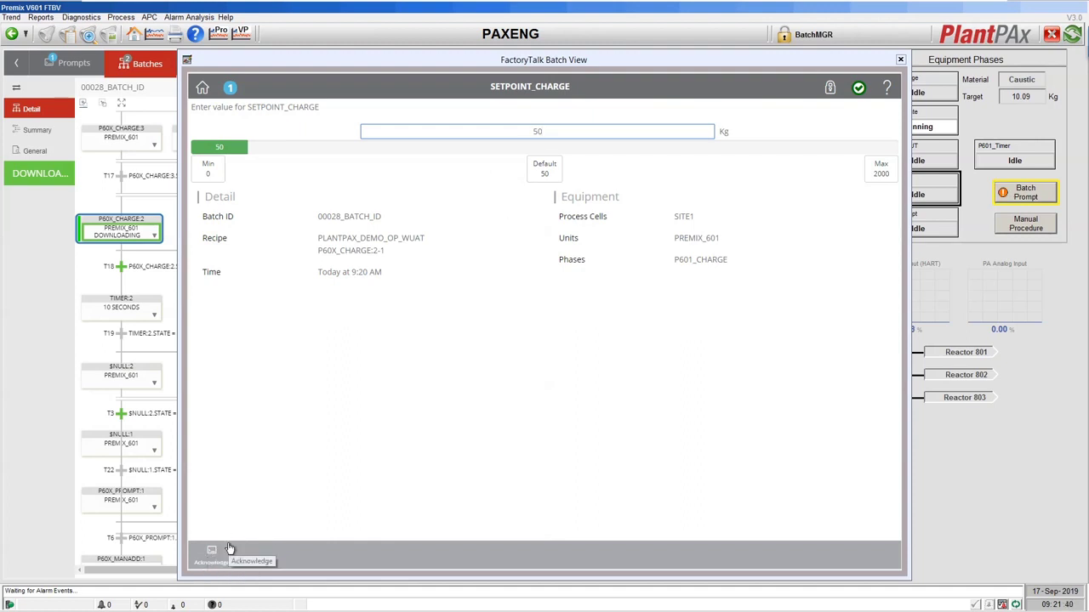
key("alt+Tab")
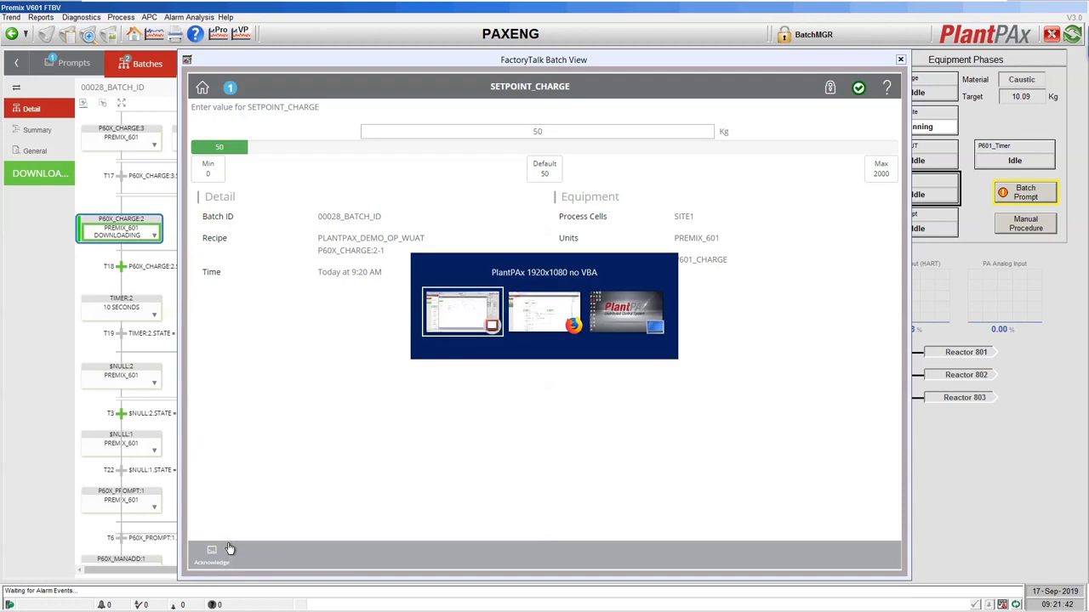
key("alt+Tab")
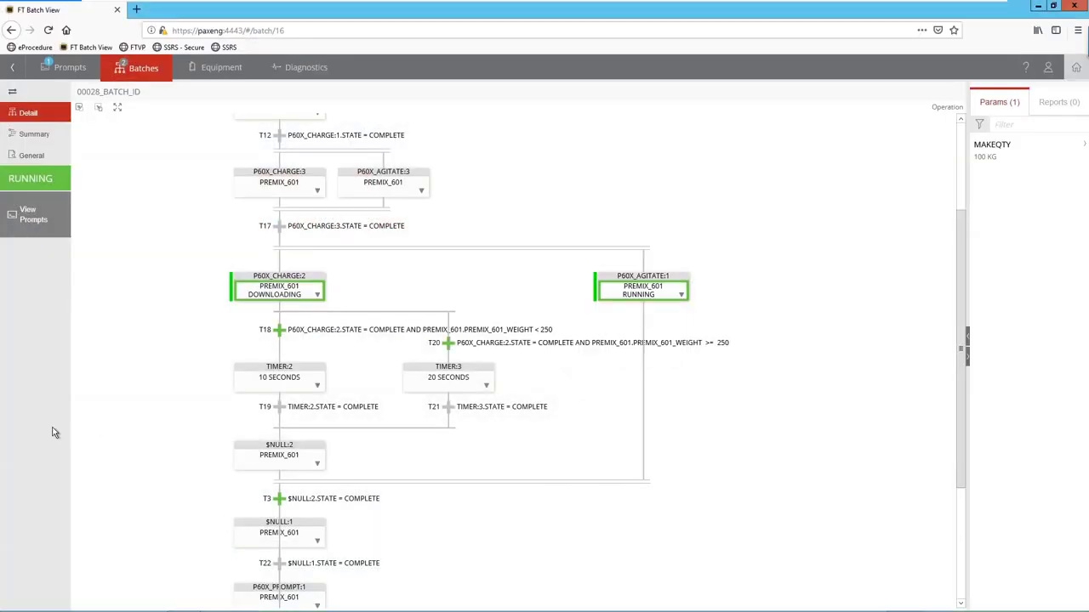
Step: Check the SETPOINT_CHARGE prompt and the 00028_BATCH_ID chart in Firefox, then return to PlantPAx
left_click(52, 74)
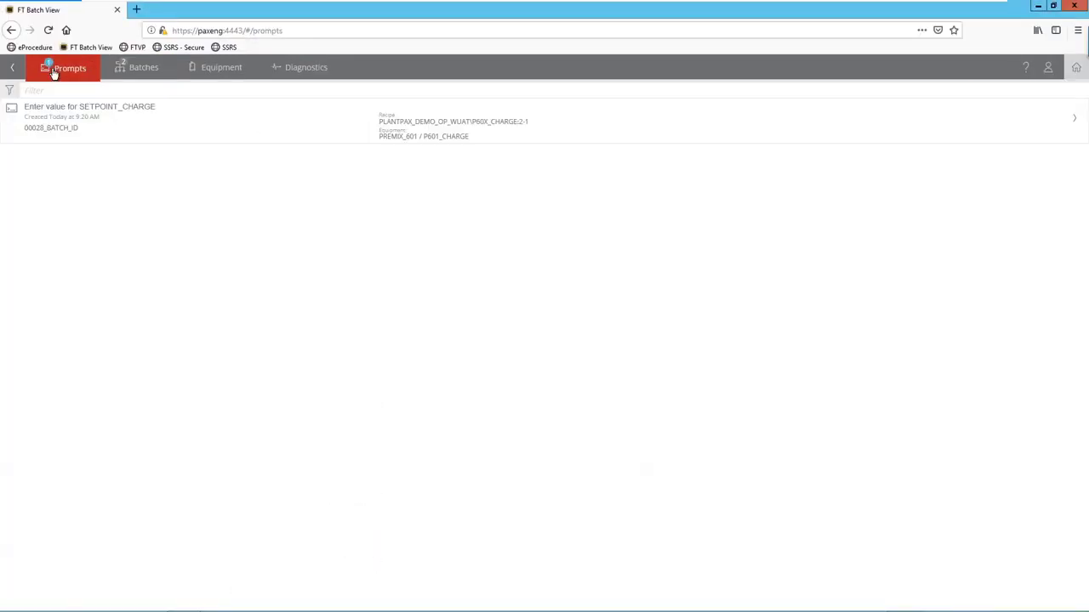
left_click(219, 121)
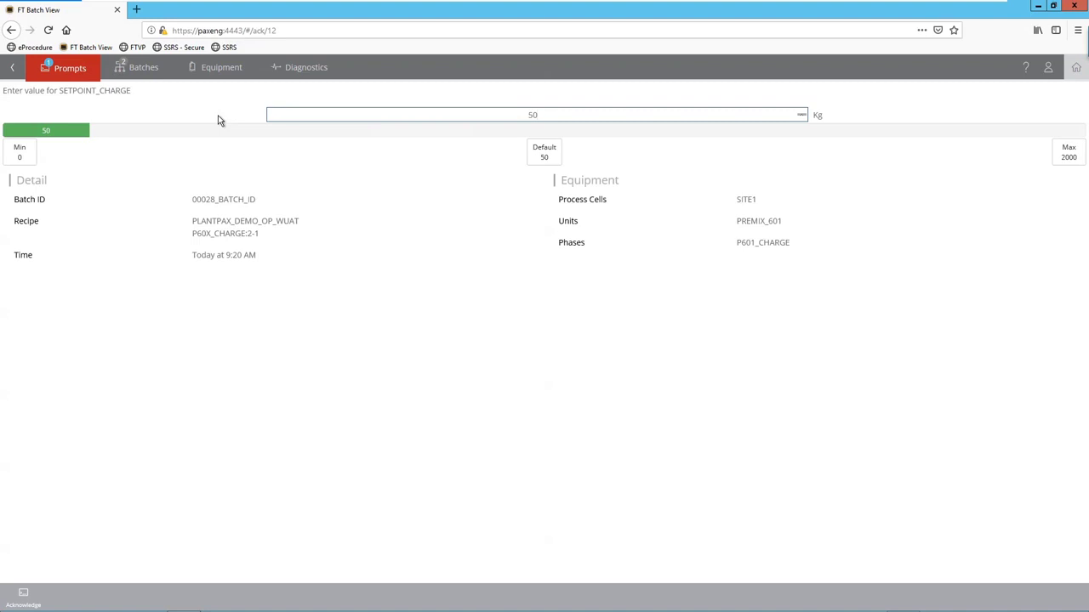
left_click(157, 78)
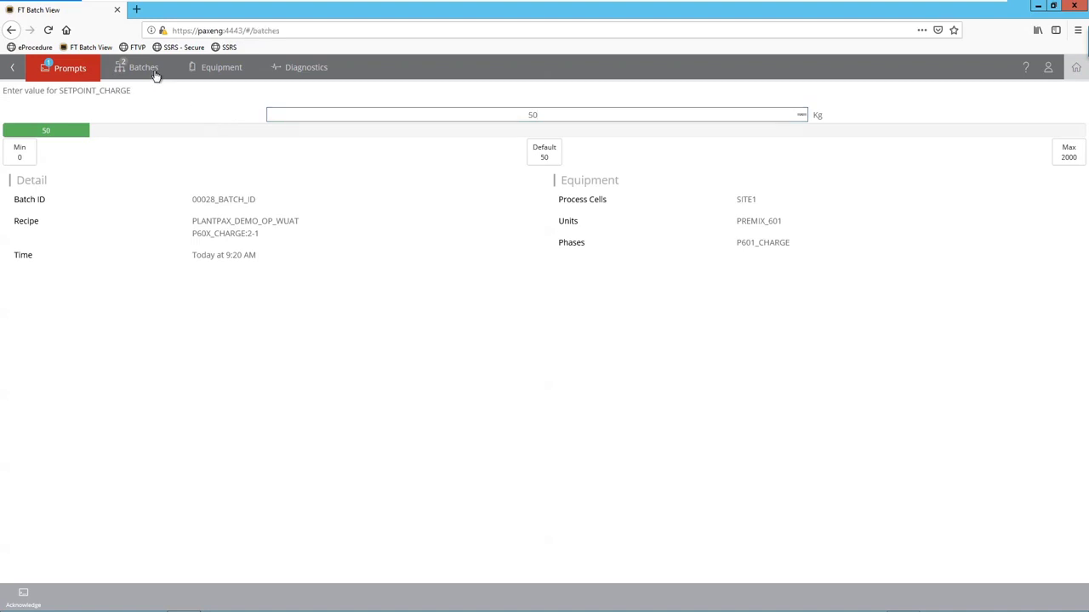
left_click(158, 121)
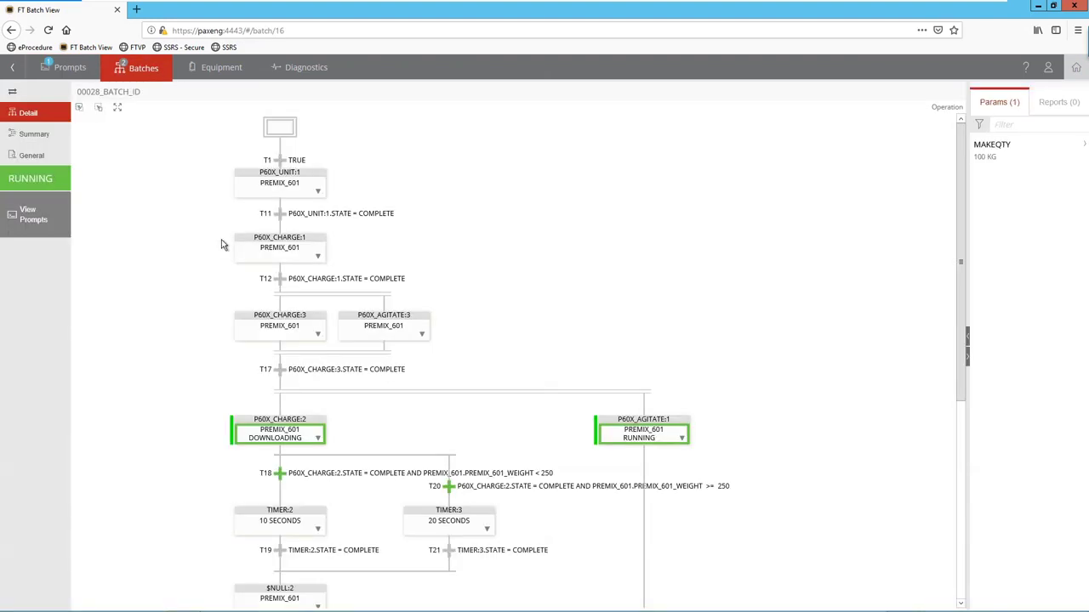
key("alt+Tab")
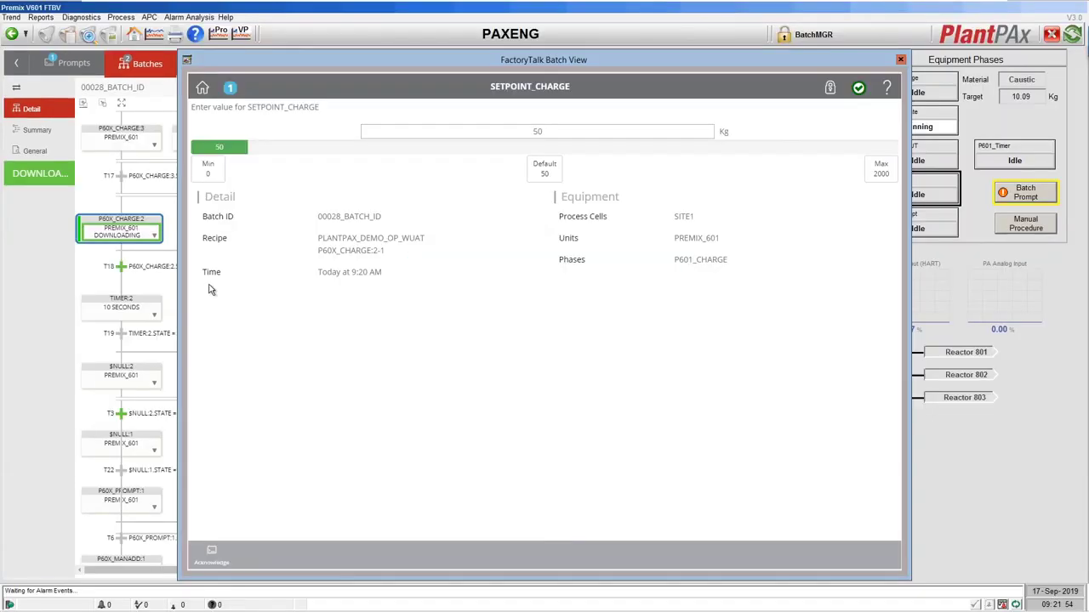
Step: Acknowledge the SETPOINT_CHARGE prompt at 50 Kg and close the empty prompts window
left_click(214, 553)
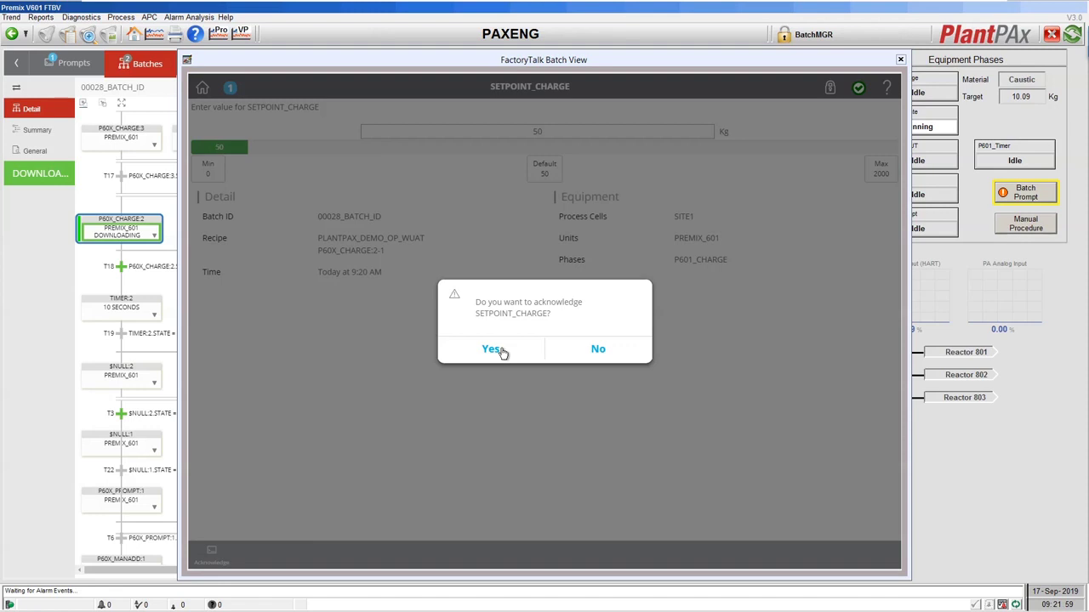
left_click(494, 350)
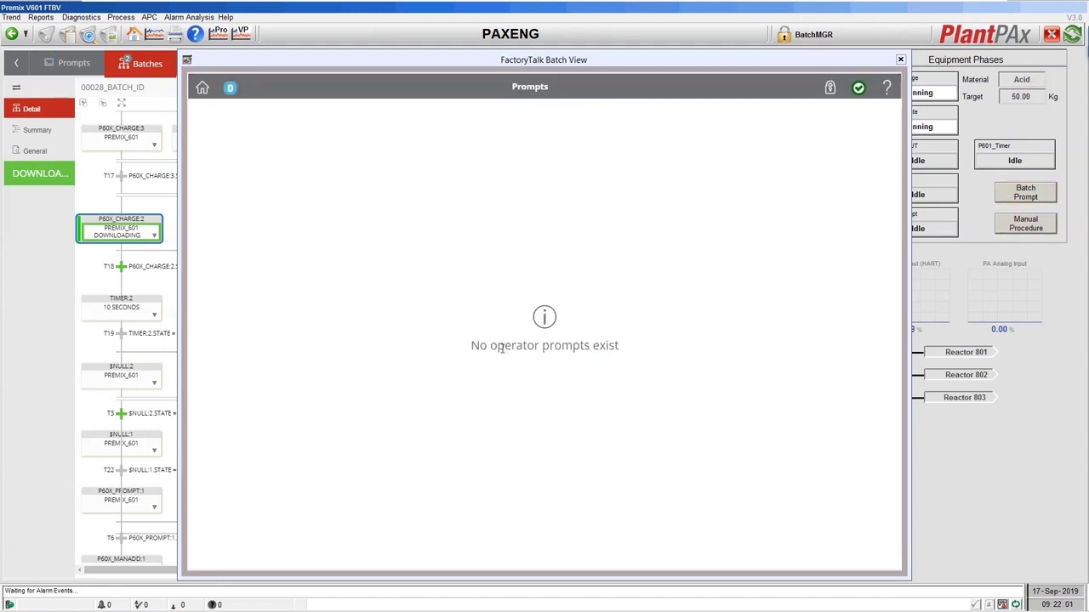
left_click(900, 59)
Step: Show the parameters of the running P60X_CHARGE:2 step charging Caustic to 50 Kg
mouse_move(603, 328)
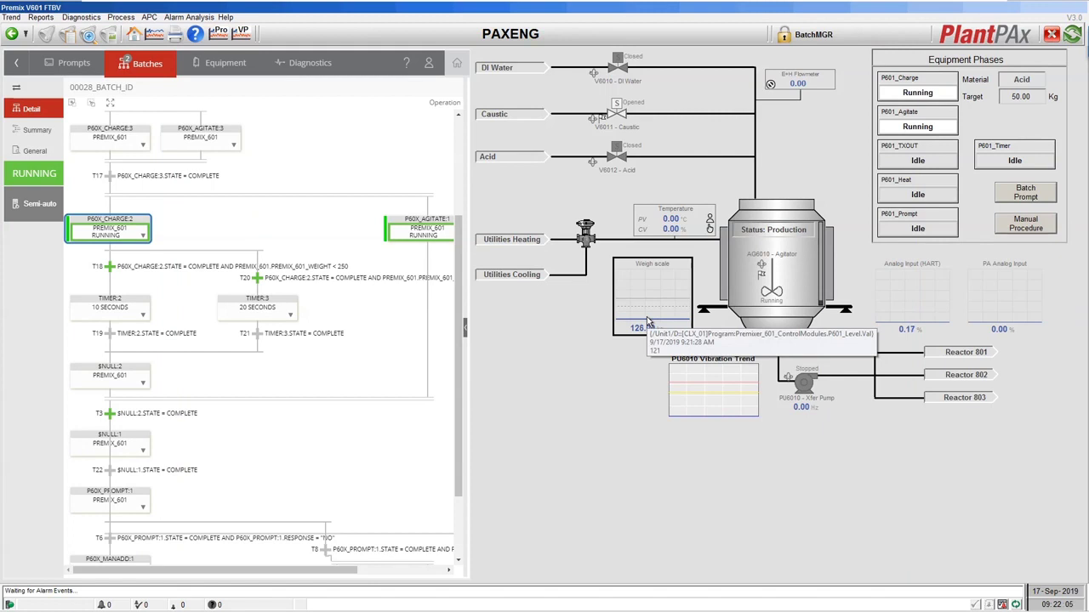
left_click_drag(302, 438, 303, 378)
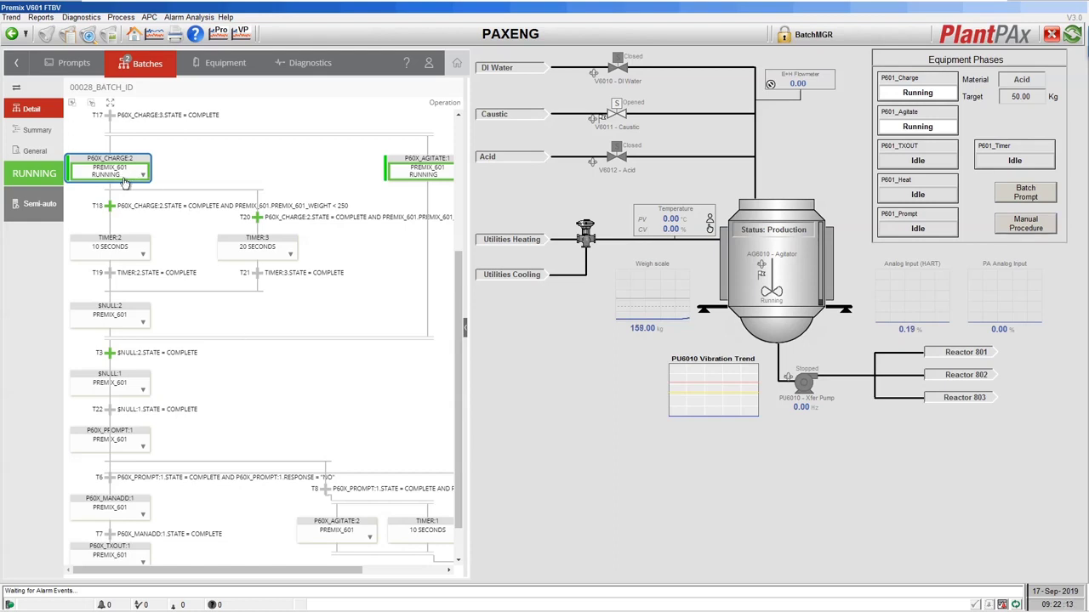
left_click(465, 331)
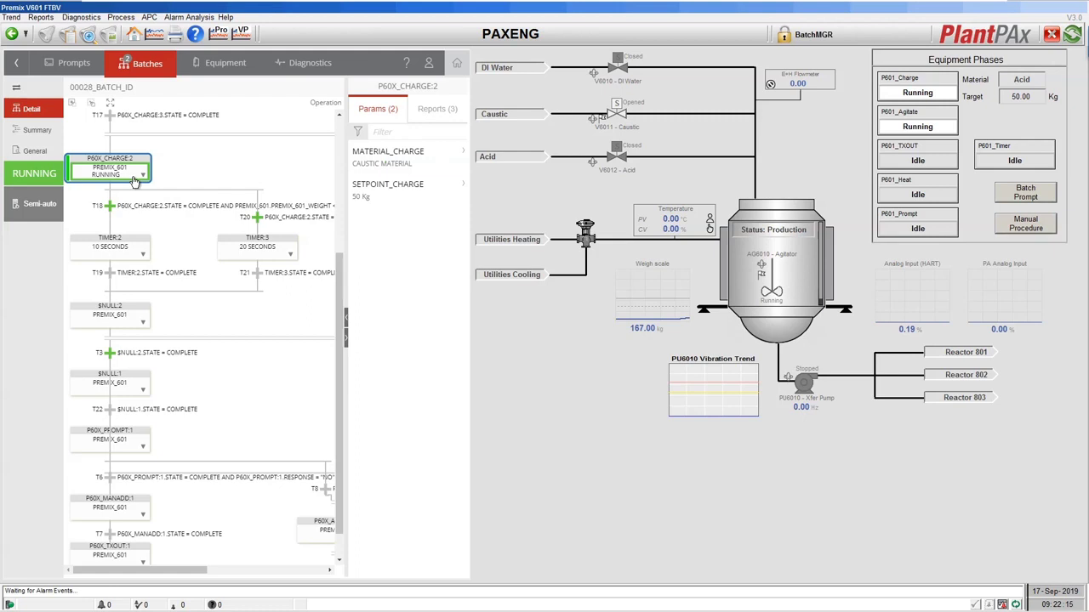
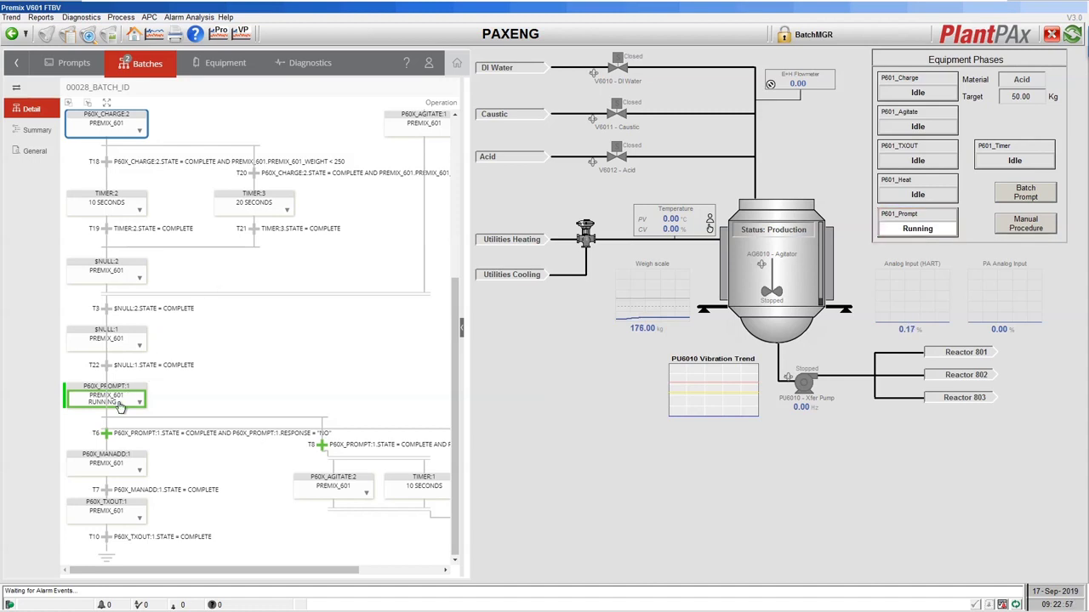
Step: Select the running P60X_PROMPT:1 step, review its details panel, then return to the full chart
left_click(120, 408)
left_click(464, 328)
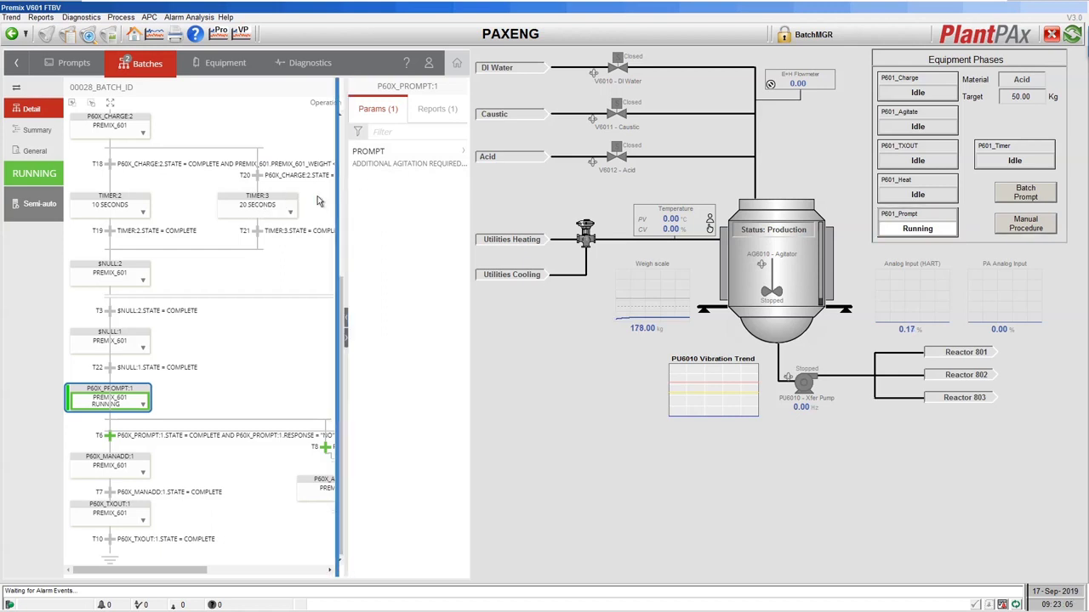
left_click_drag(246, 199, 245, 198)
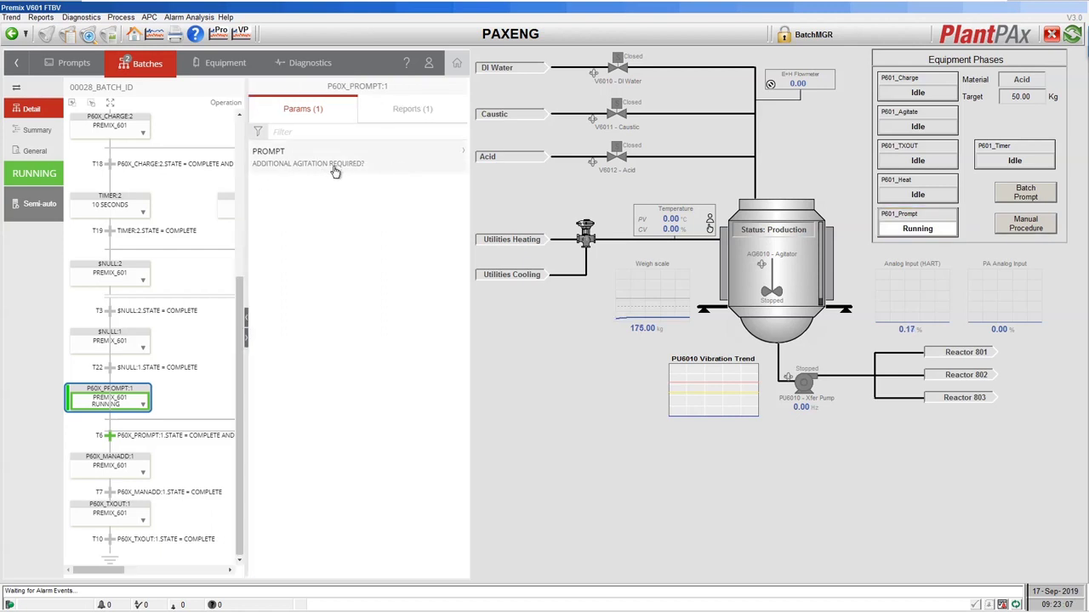
left_click(246, 337)
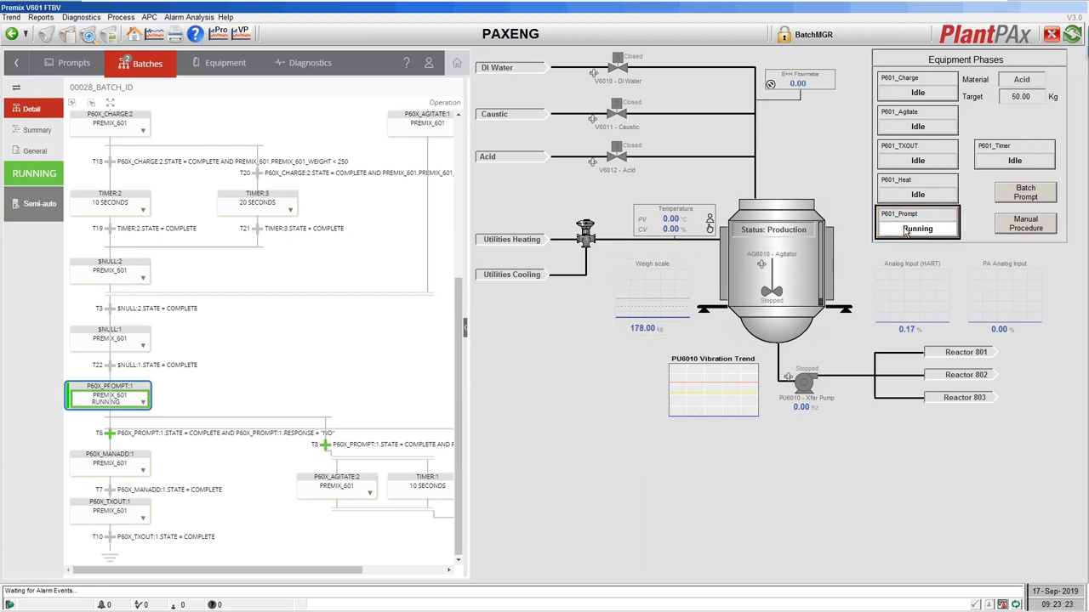
Step: Answer No to the ADDITIONAL AGITATION REQUIRED? operator prompt
left_click(908, 232)
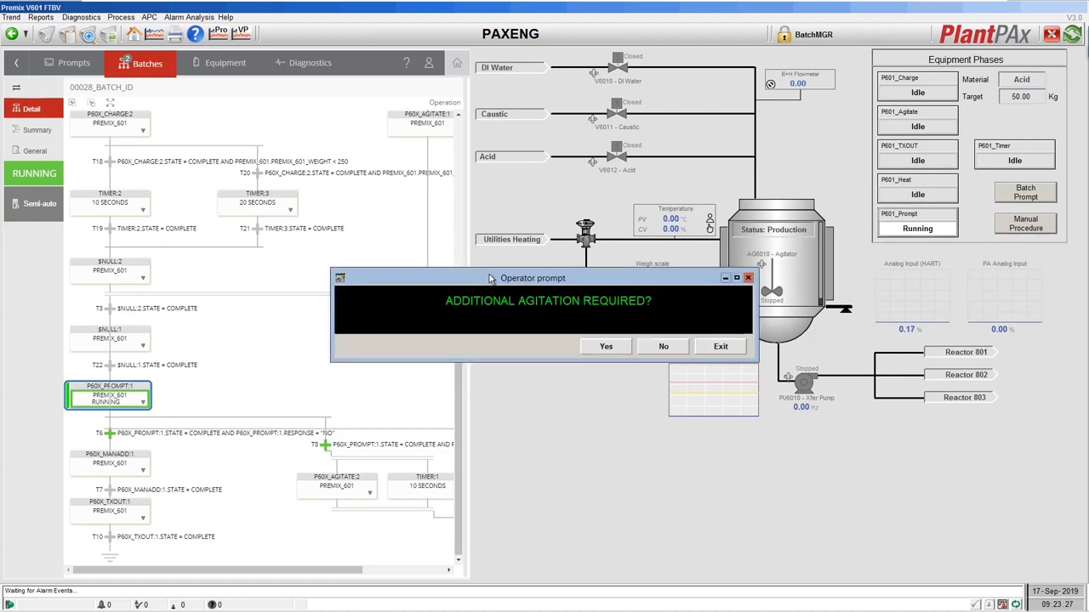
left_click_drag(492, 278, 470, 254)
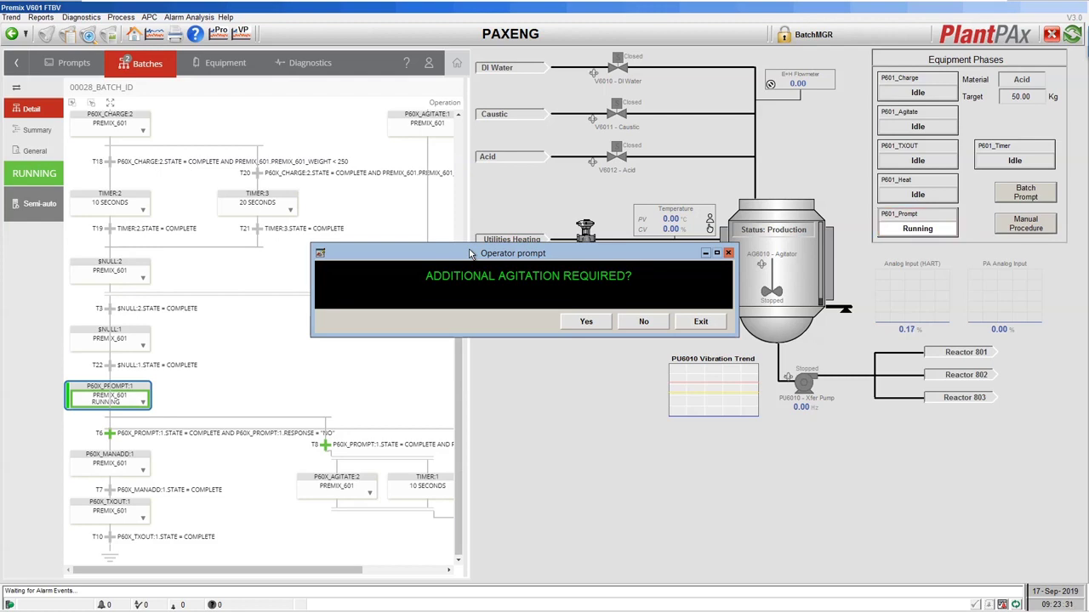
left_click(644, 322)
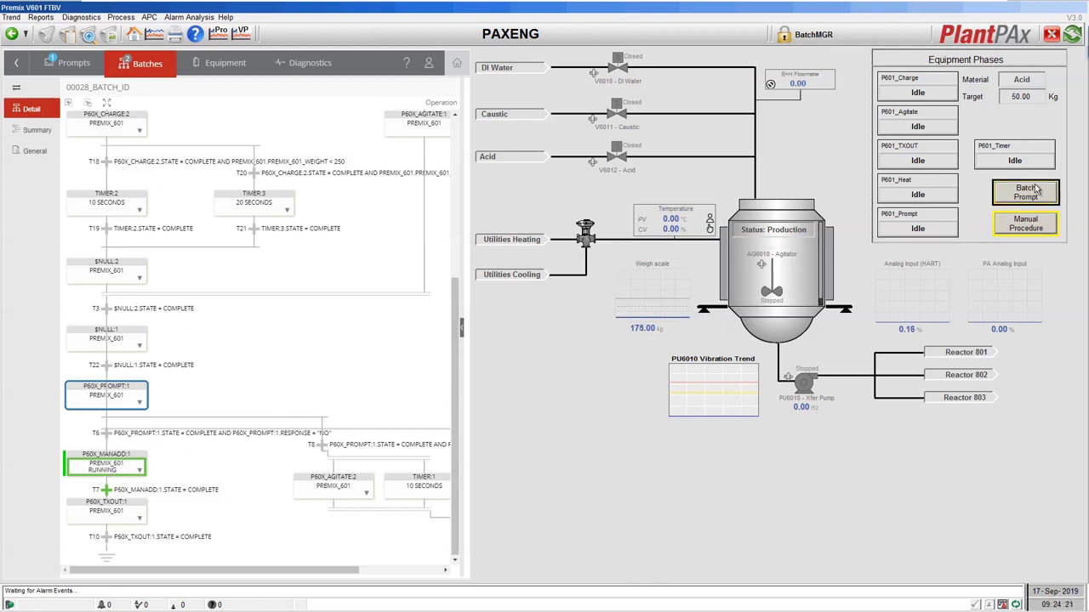
Step: From Batch Prompt, open the Instructions For P60X_MANADD:1 eProcedure
left_click(1008, 199)
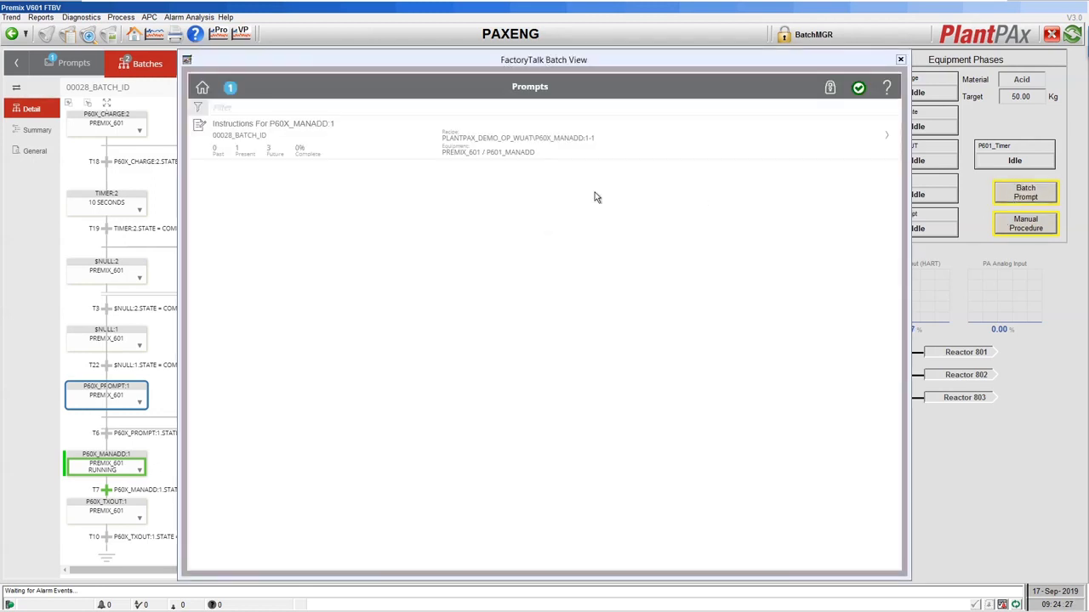
left_click(357, 157)
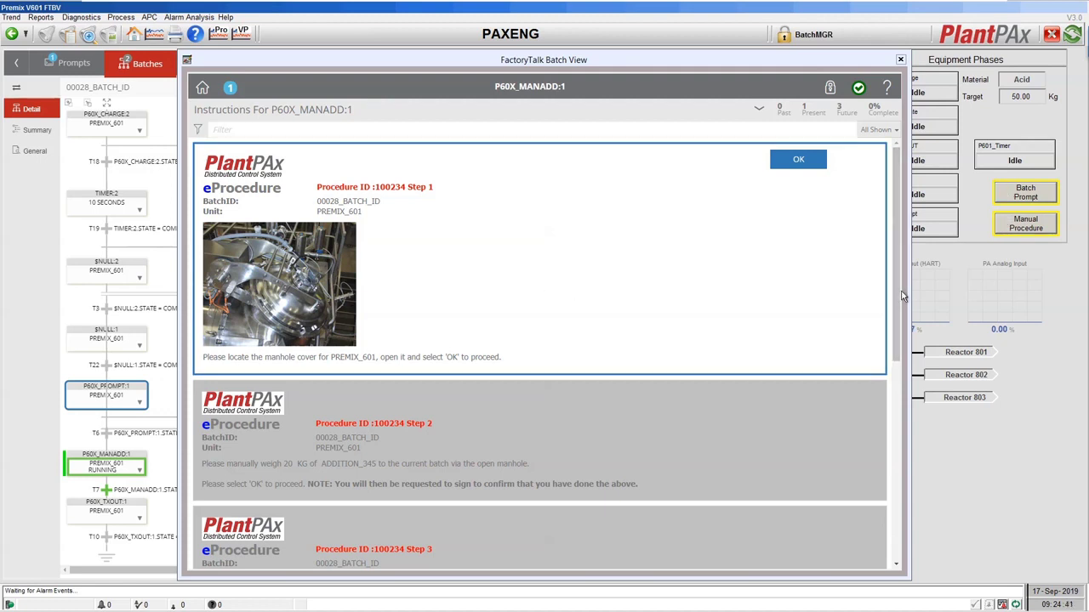
mouse_move(903, 297)
left_mouse_down()
mouse_move(904, 508)
mouse_move(909, 276)
left_mouse_up()
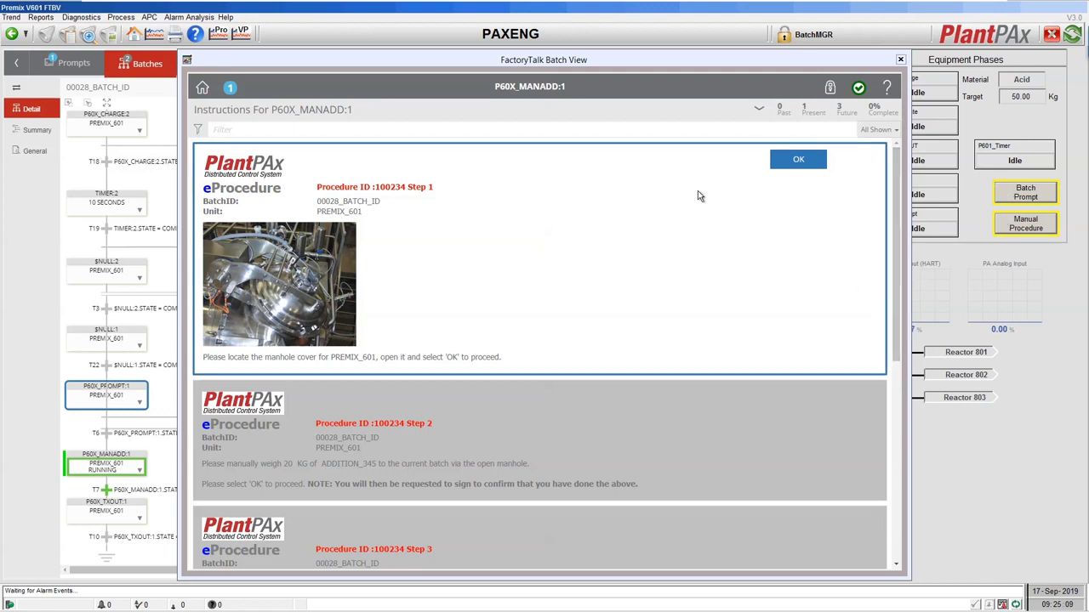
left_click(790, 164)
Step: Acknowledge Step 1 (open the PREMIX_601 manhole cover), bringing progress to 25%
left_click(788, 166)
left_click(491, 353)
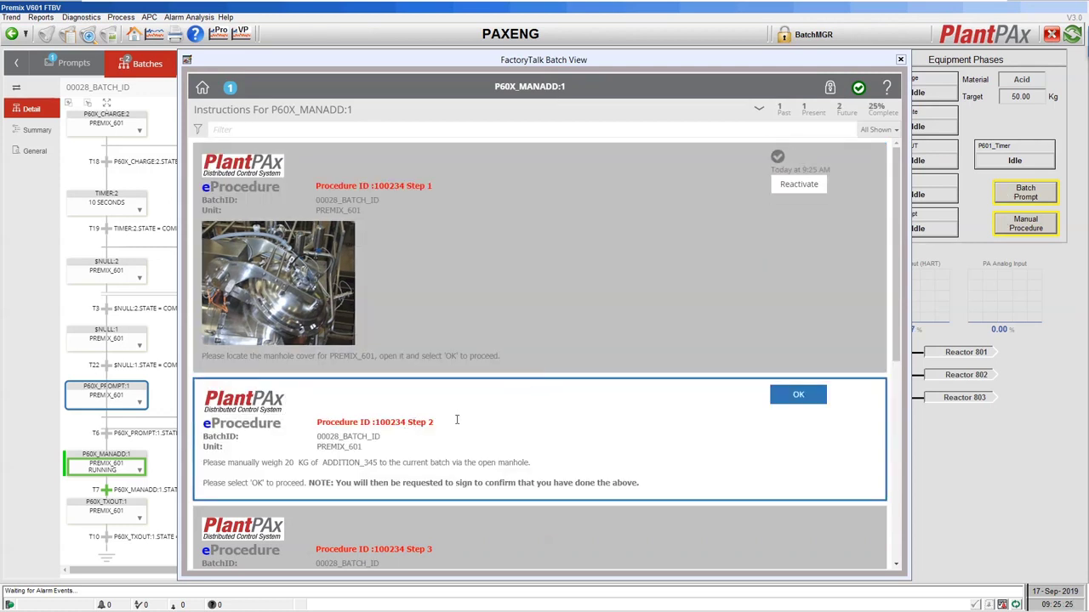
scroll(511, 399, "down", 2)
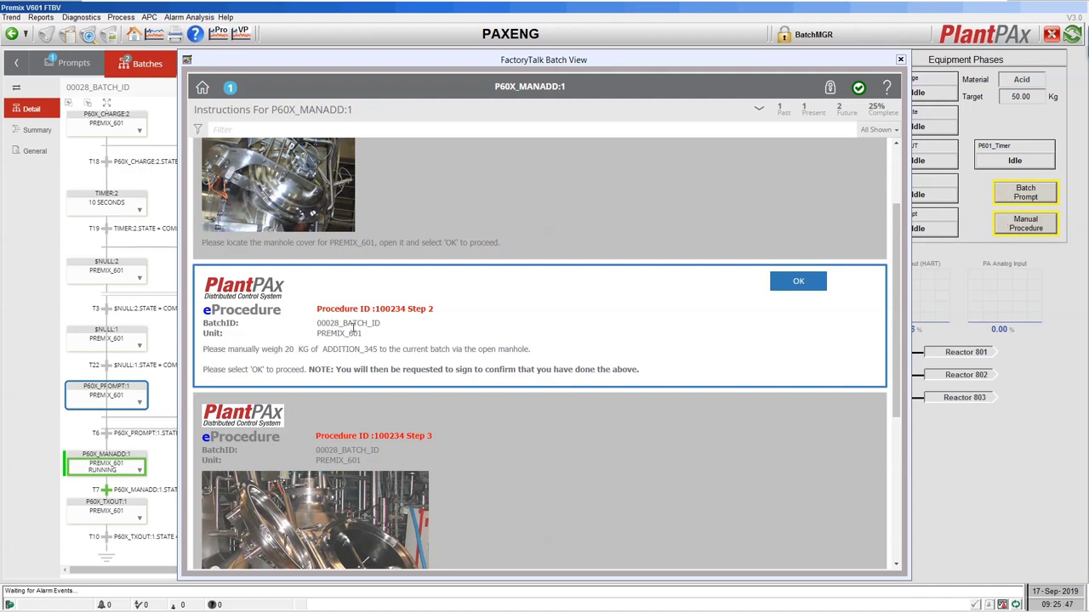
key("alt+Tab")
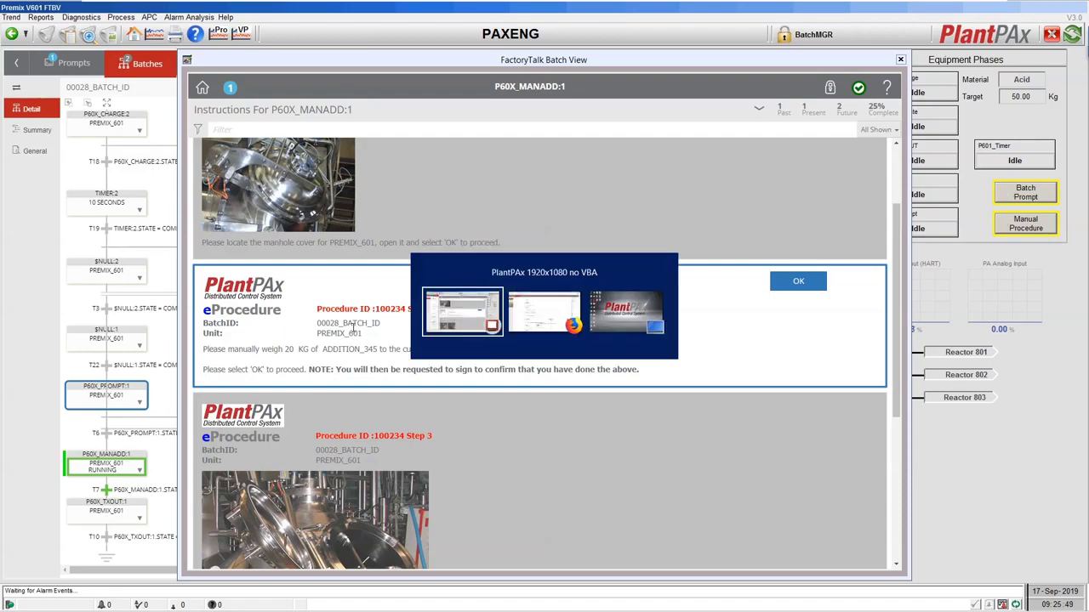
Step: In Firefox, open the P60X_MANADD:1 instructions from Prompts and request acknowledgement of Step 2
key("alt+Tab")
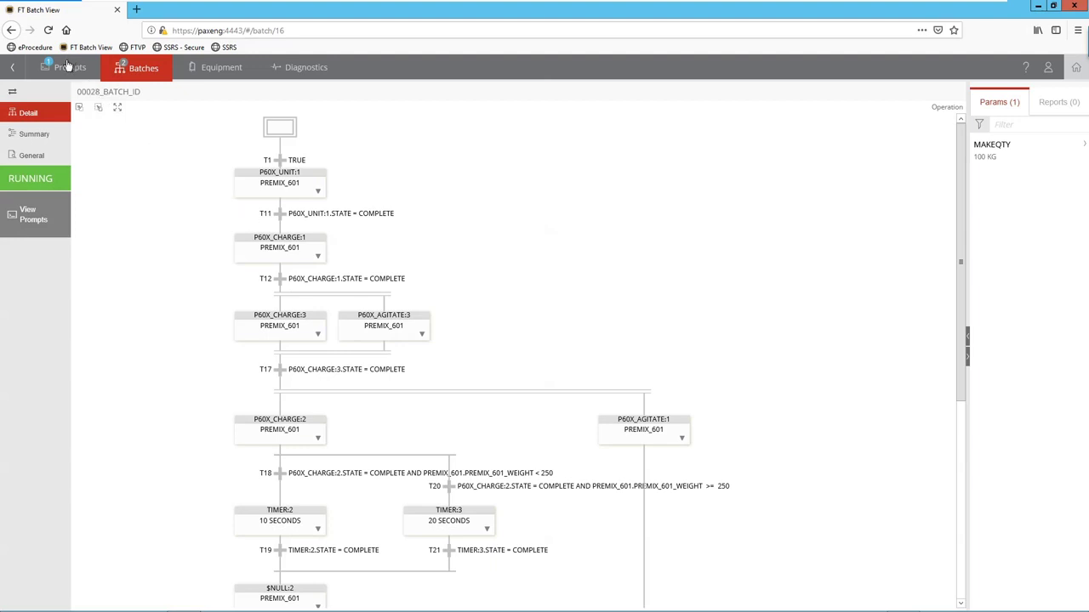
left_click(68, 66)
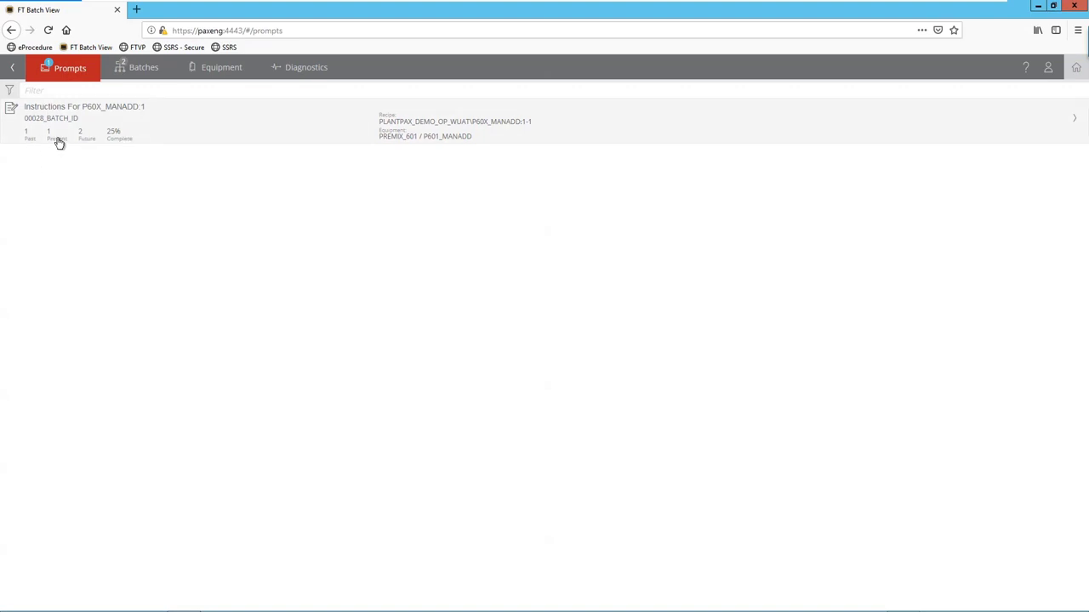
left_click(221, 124)
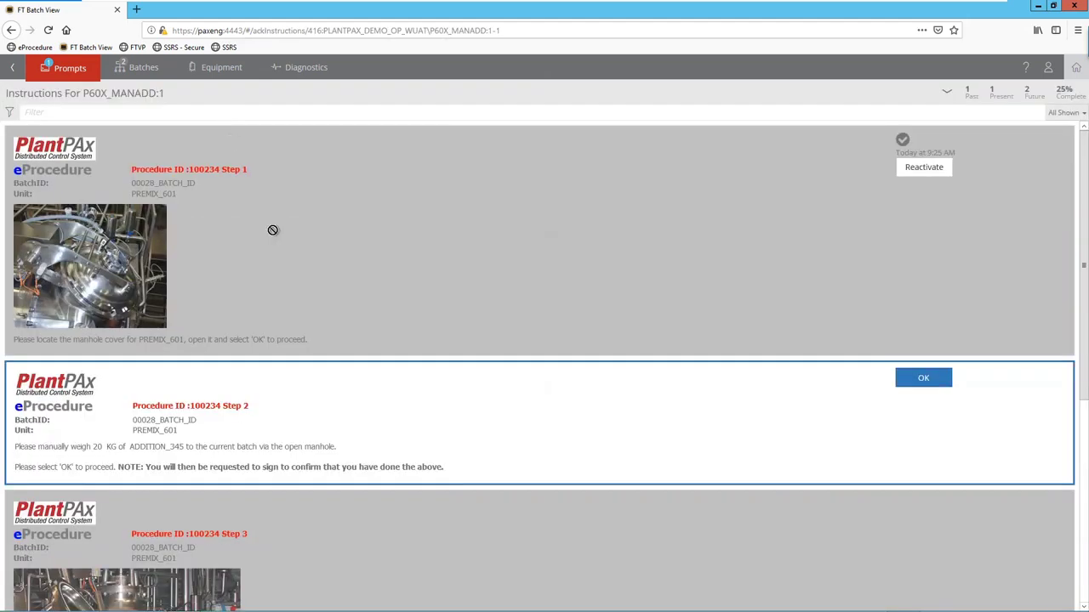
scroll(353, 308, "down", 3)
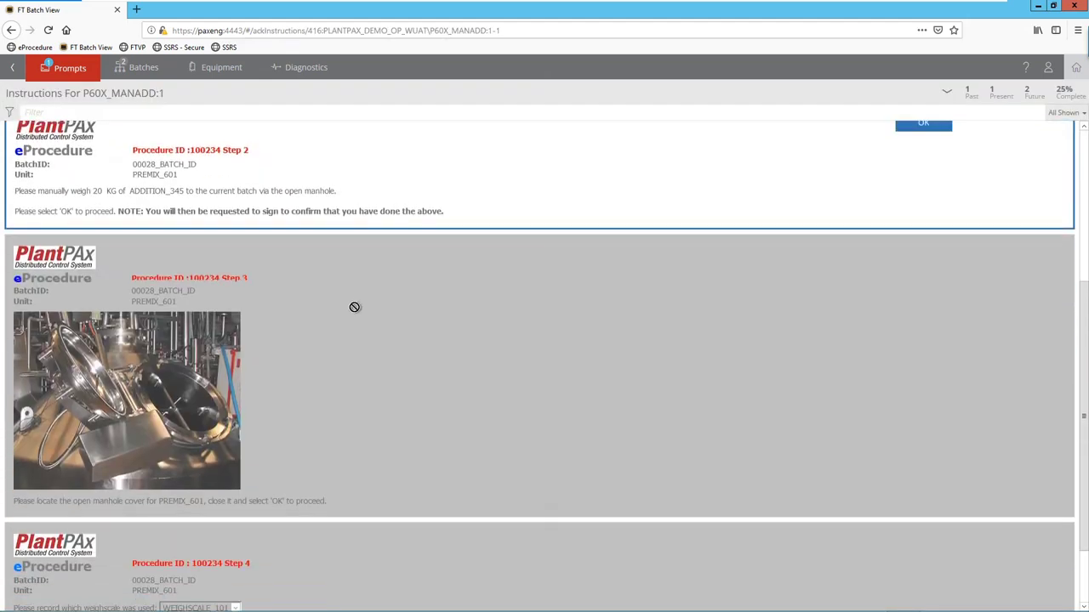
scroll(354, 307, "up", 1)
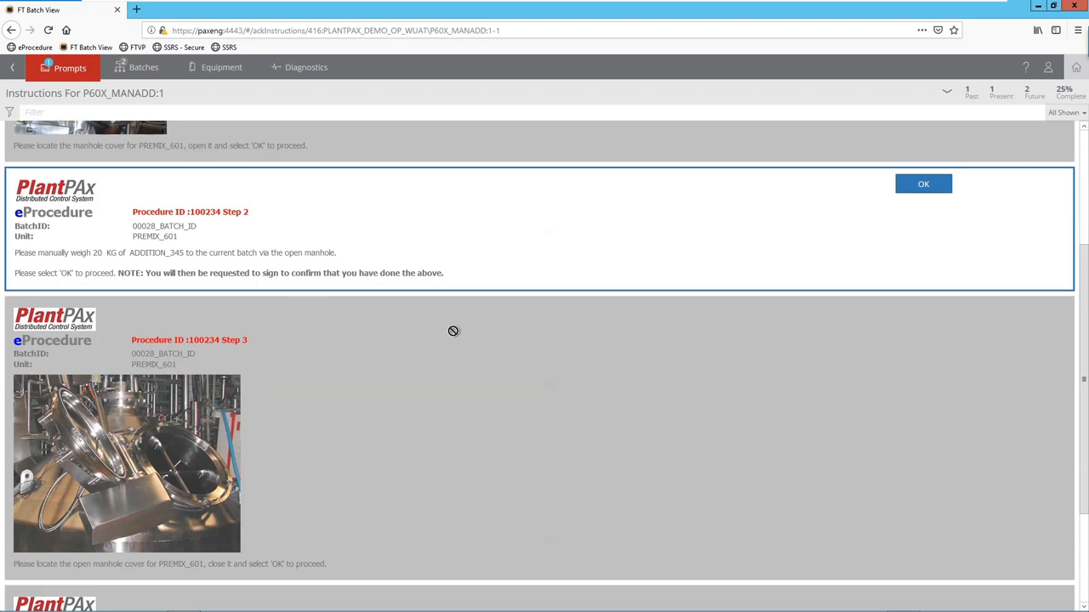
left_click(916, 191)
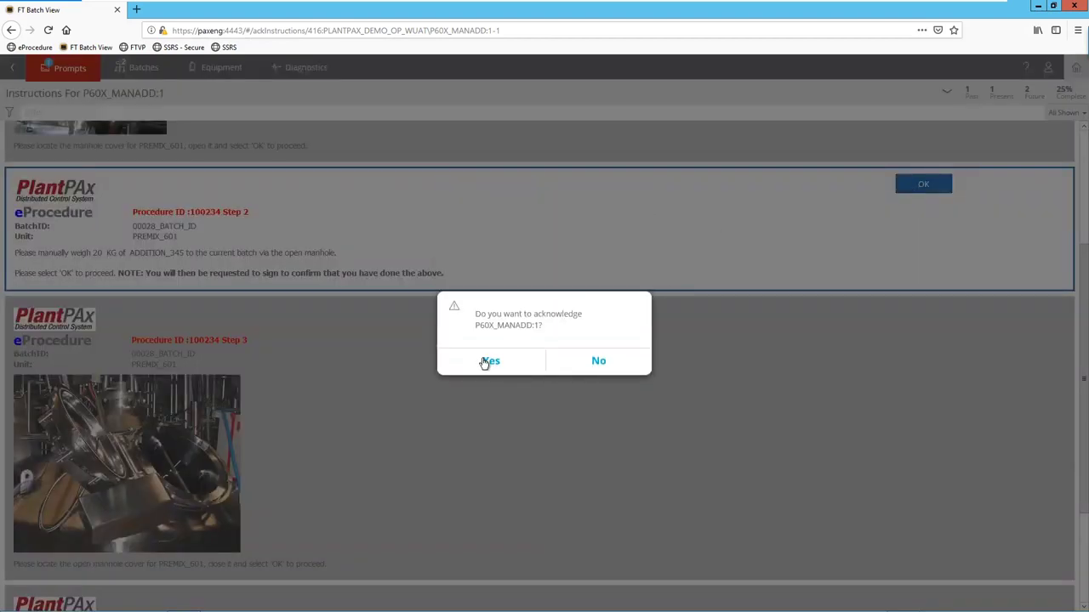
Step: Confirm acknowledging Step 2 and open its instruction-verification signature form
left_click(484, 360)
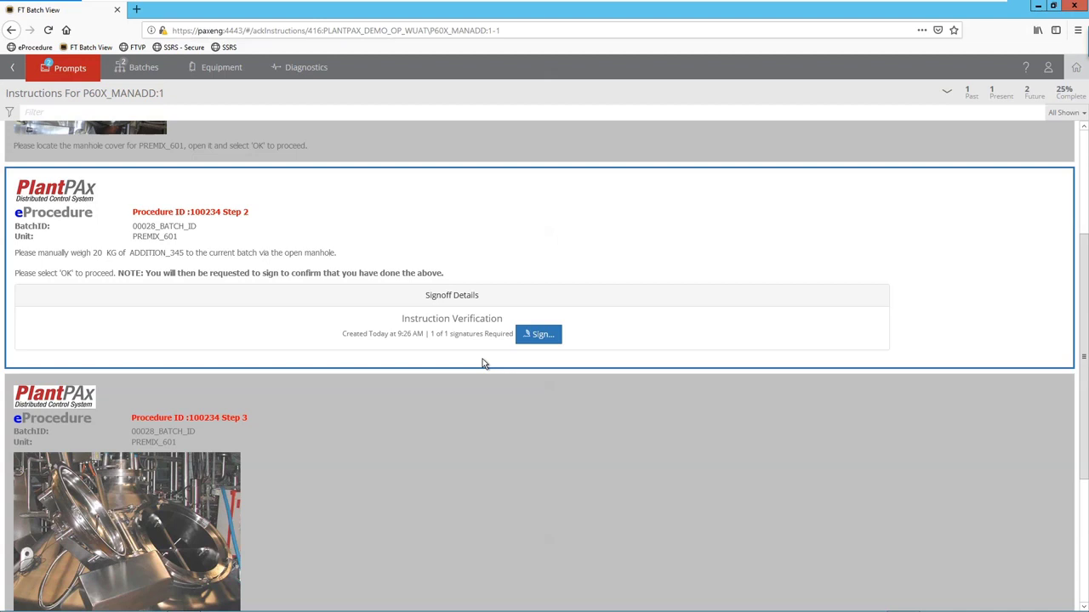
left_click(534, 335)
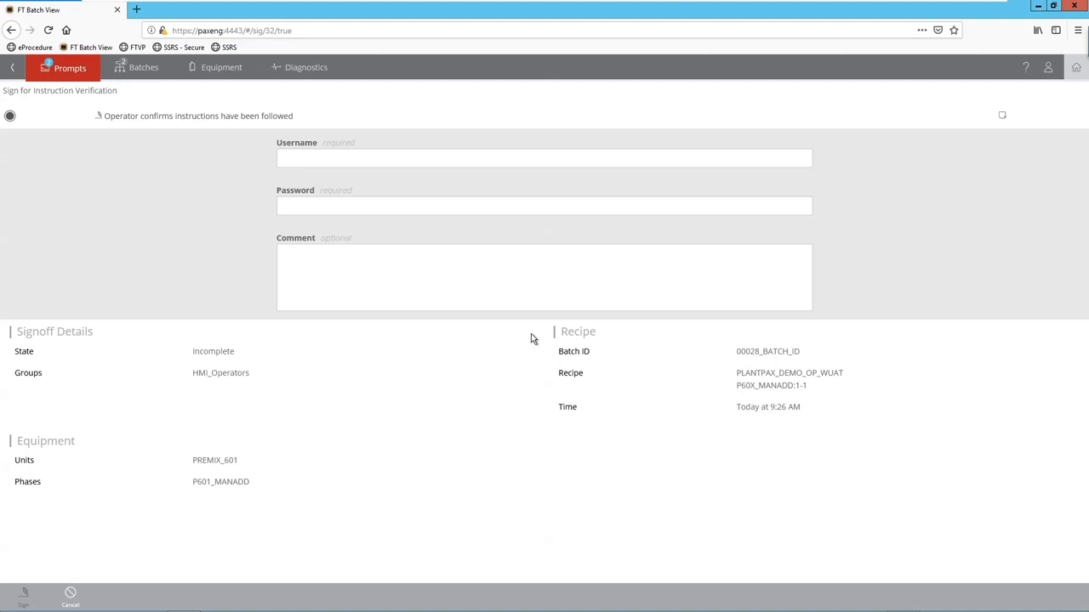
Step: Enter the operator username and password in the signature form
left_click(491, 159)
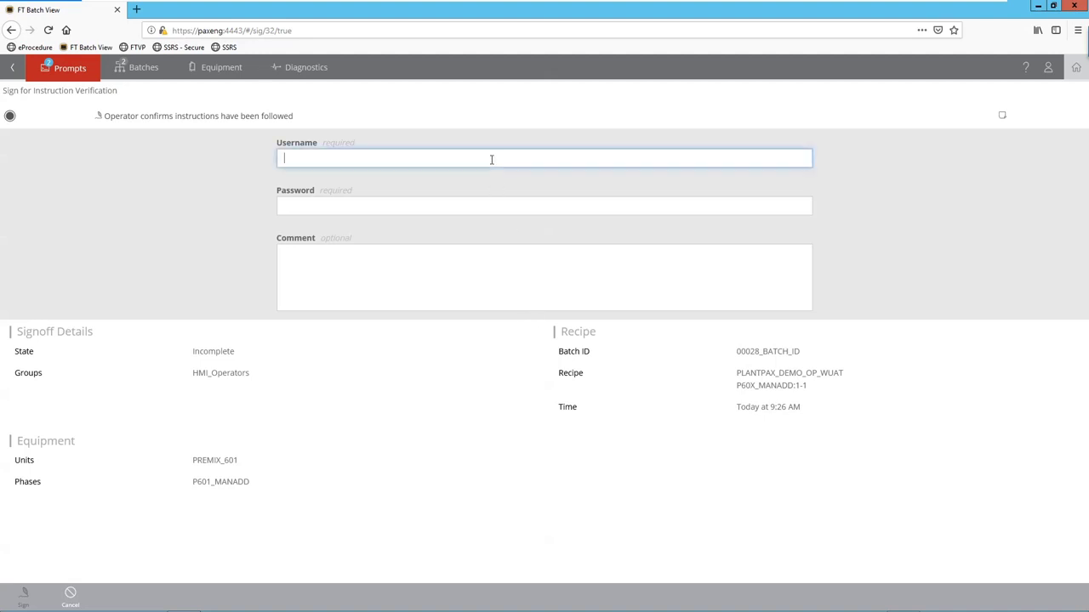
type("BatchOPR")
key("Tab")
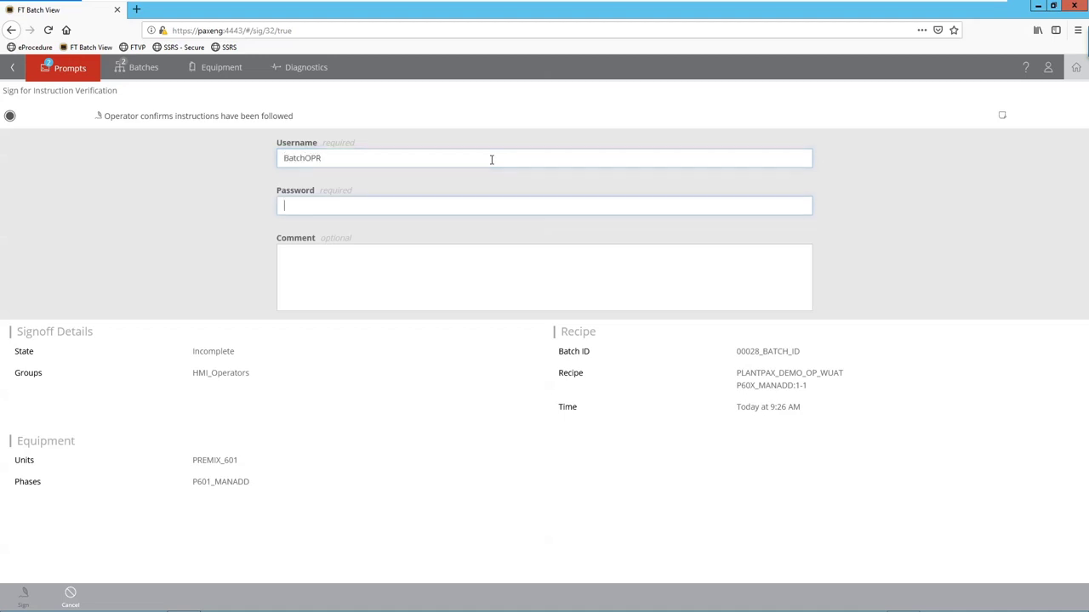
type("•••••••••••")
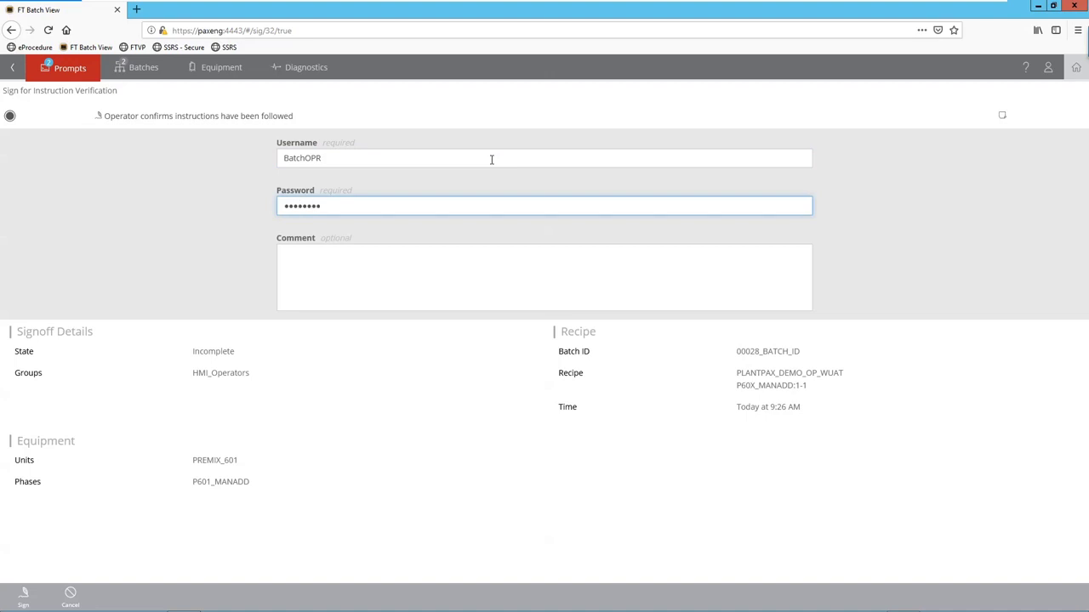
type("•")
Step: Add the comment 'I confirm I have followed the instructions' and submit the signature
left_click(424, 262)
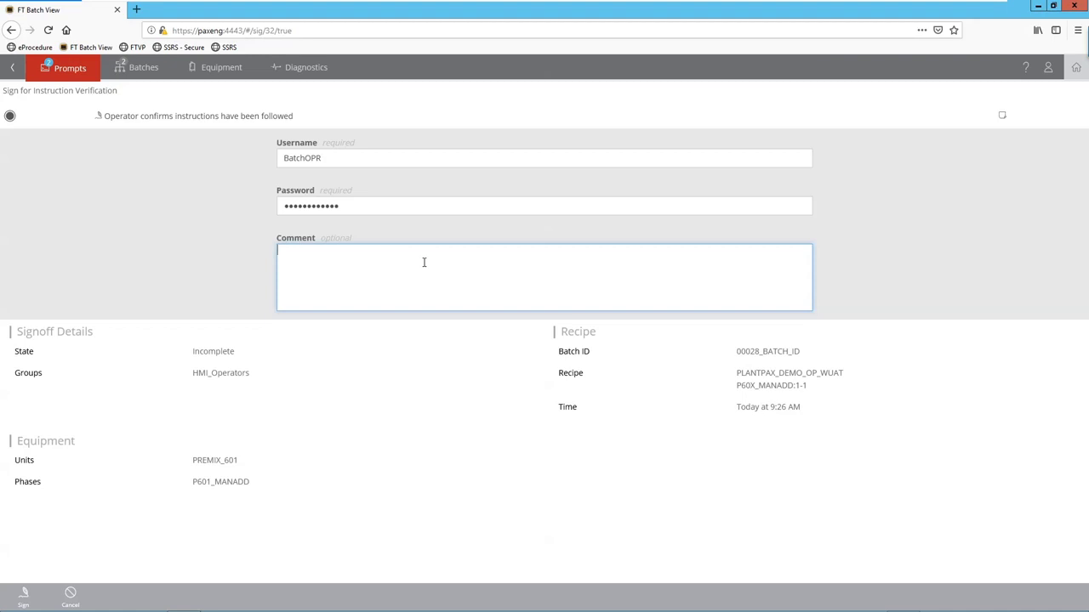
type("I confirm I have fo")
type("llwed")
key("BackSpace")
key("BackSpace")
key("BackSpace")
key("BackSpace")
type("owed the instructions")
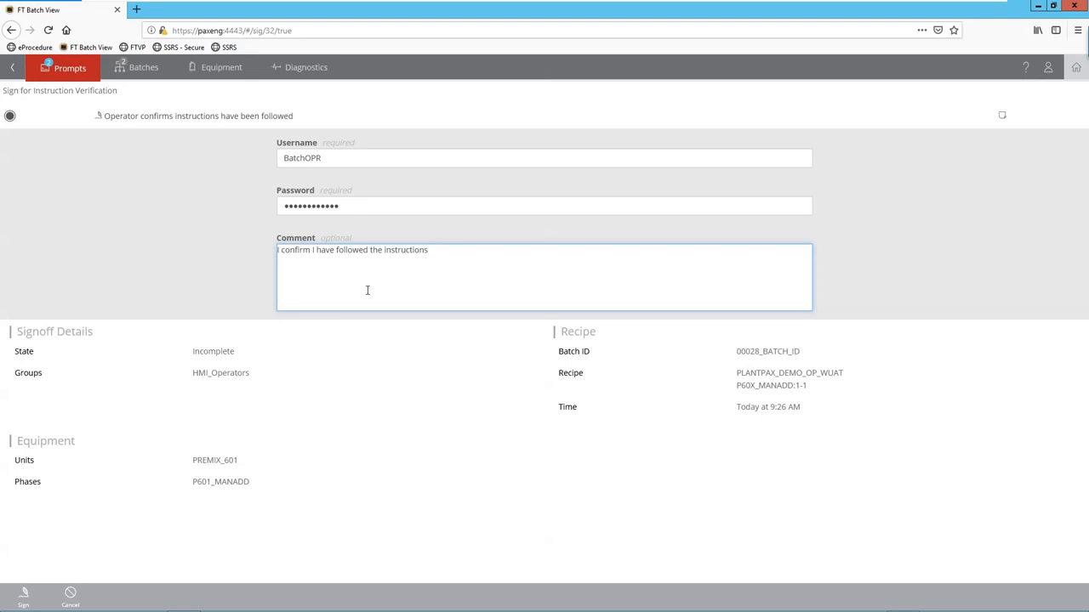
left_click(26, 601)
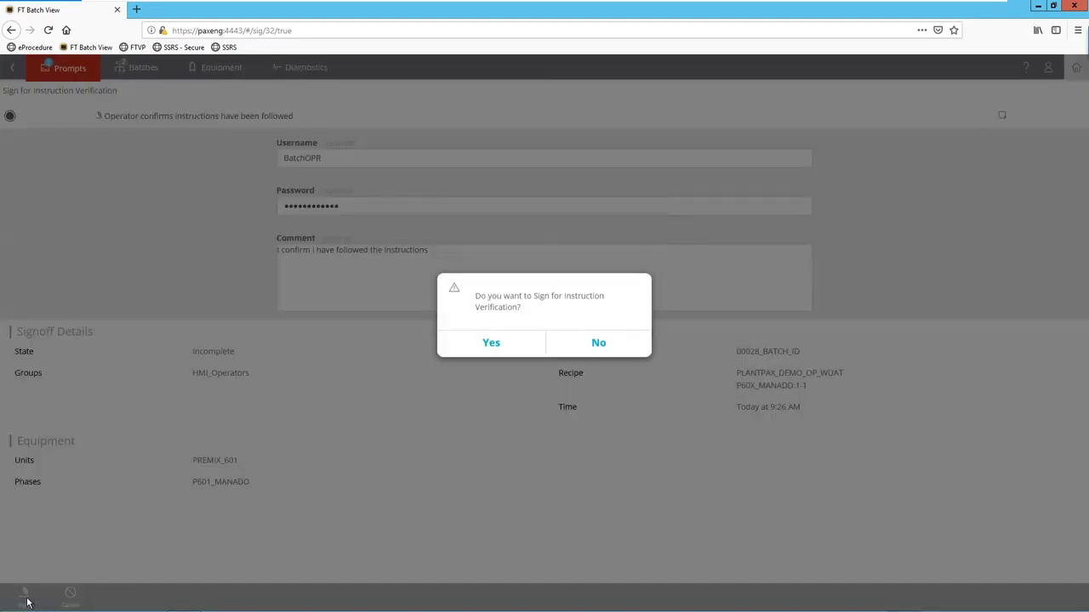
Step: Confirm the instruction-verification signature and review Step 2's signoff details at 50% progress
left_click(492, 361)
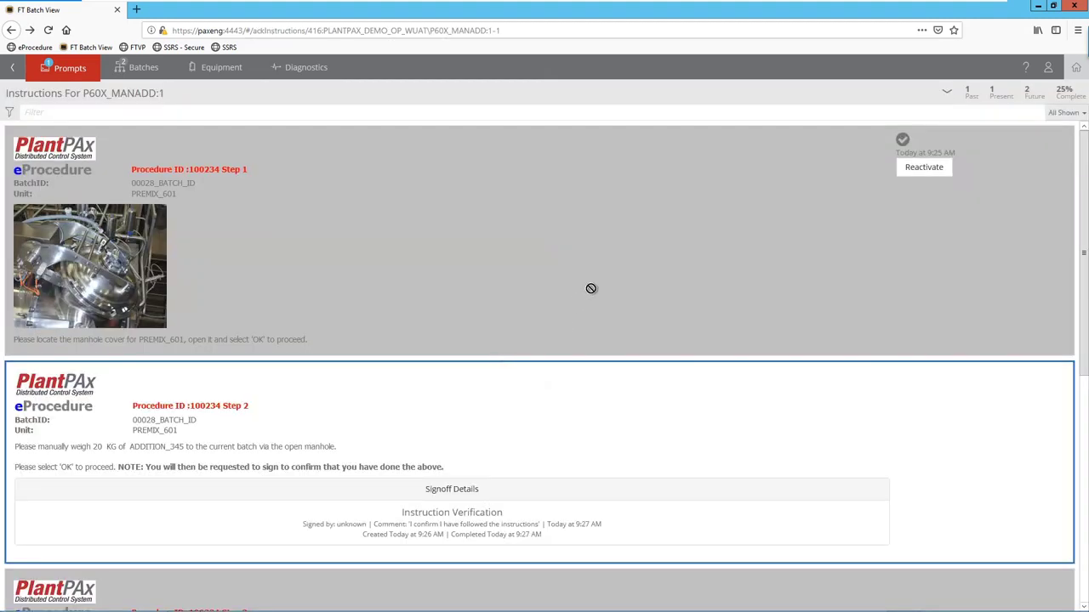
scroll(591, 288, "down", 1)
scroll(592, 289, "down", 1)
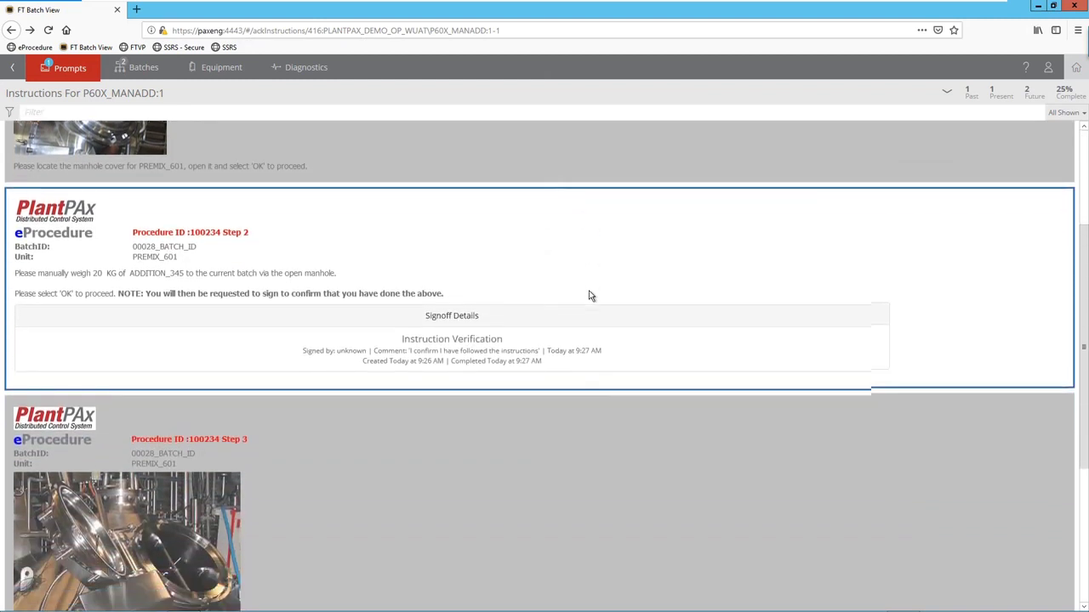
scroll(591, 296, "down", 1)
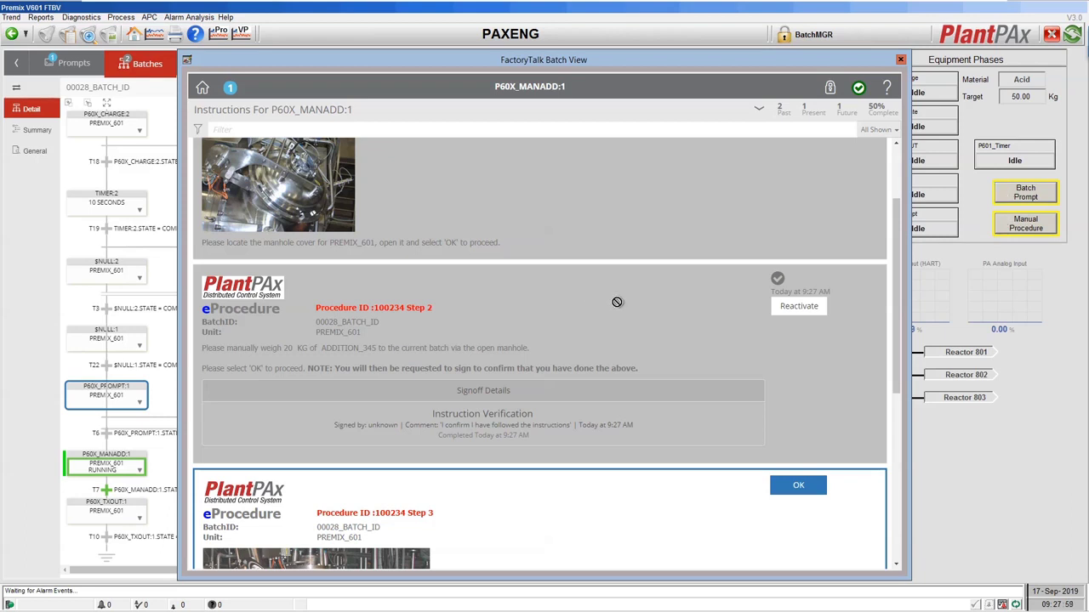
Step: Acknowledge Step 3's manhole-cover instruction, bringing progress to 75%
left_click_drag(895, 293, 902, 425)
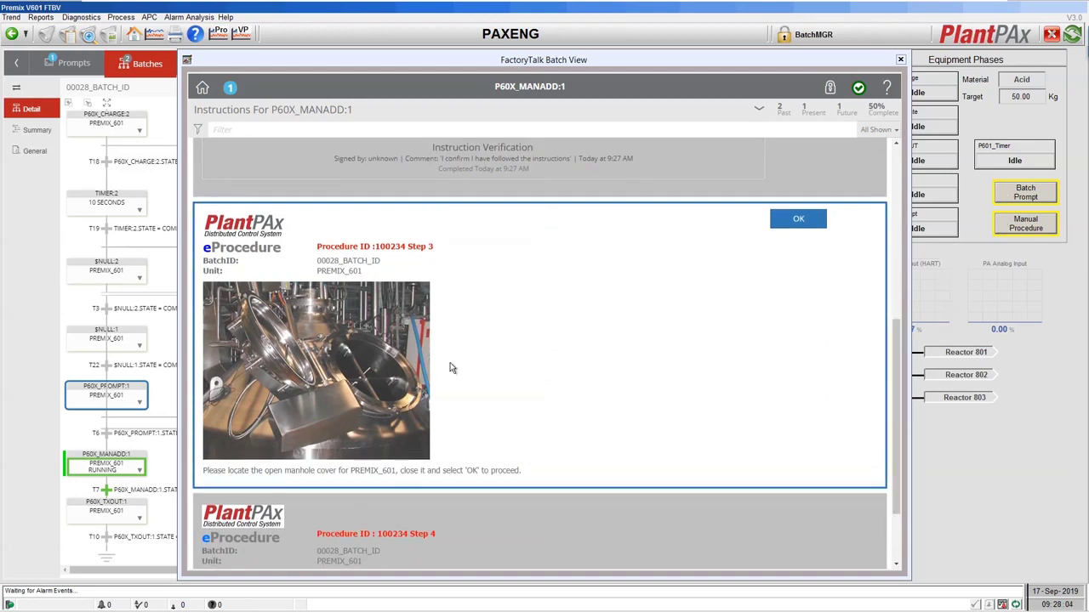
left_click(775, 224)
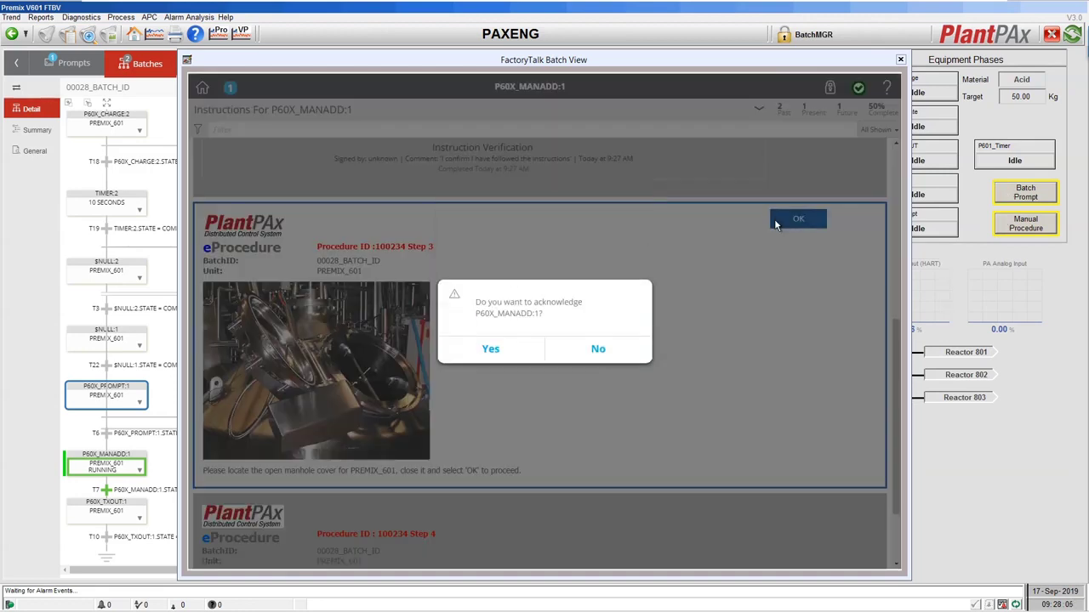
left_click(492, 351)
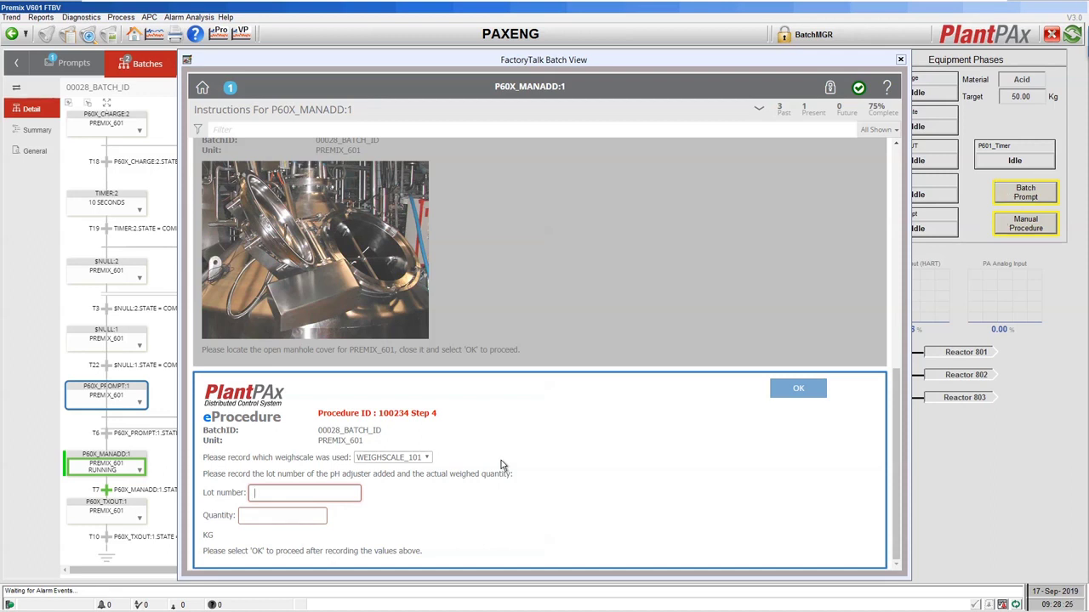
Step: Record scale WEIGHSCALE_102, lot number 1234 and quantity 20.1 KG for Step 4, then confirm
left_click(428, 458)
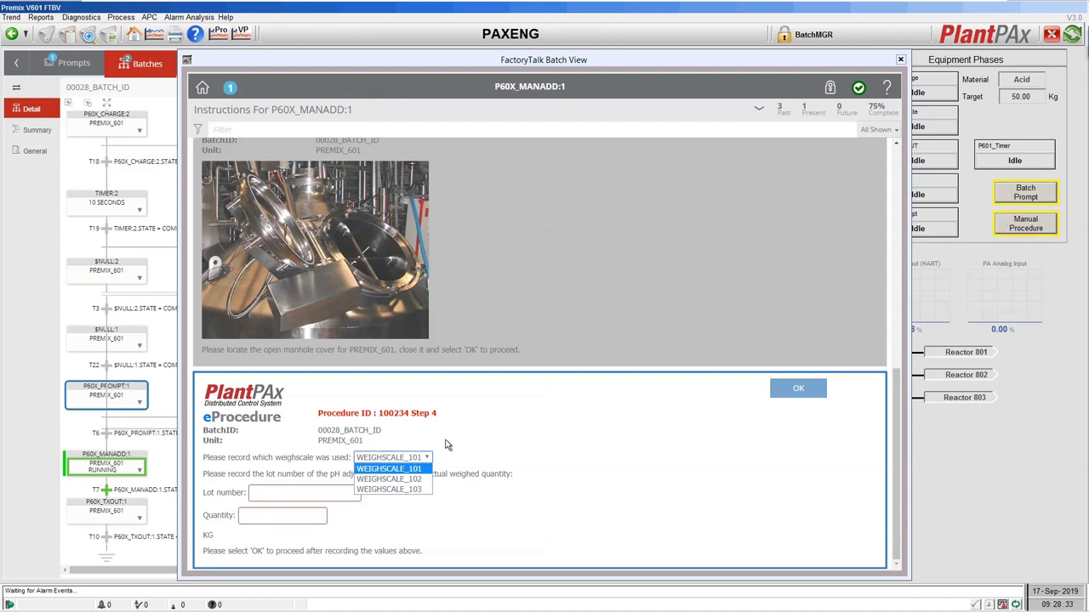
left_click(408, 479)
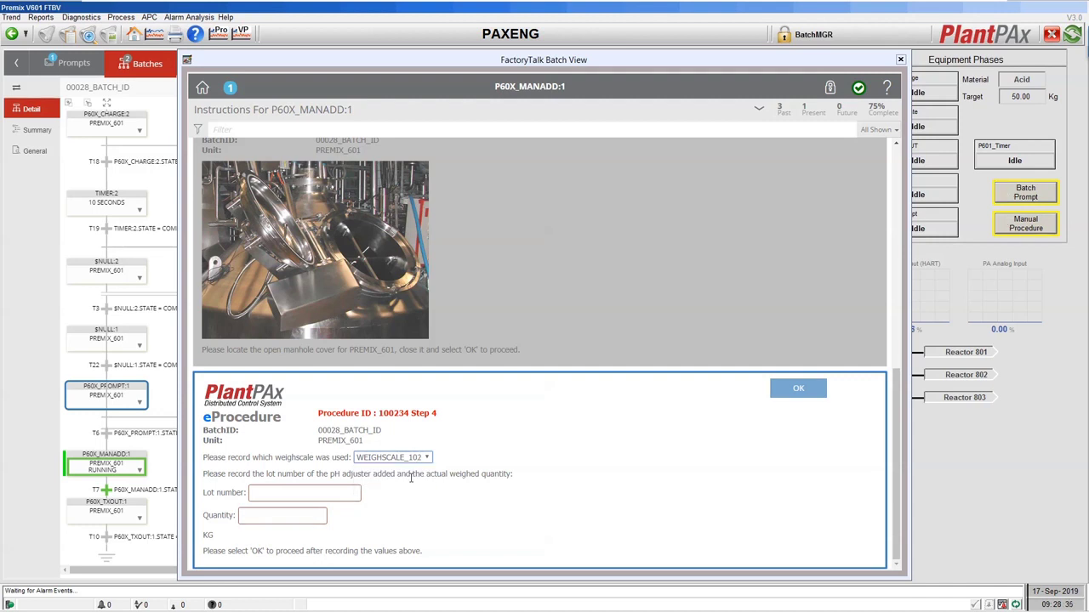
left_click(271, 488)
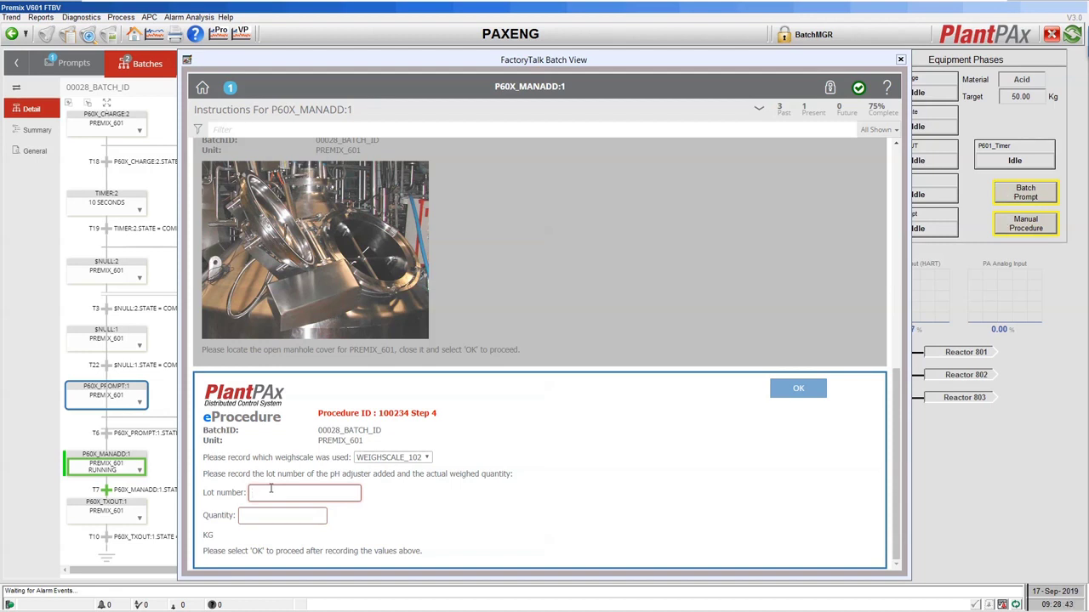
type("1234")
left_click(275, 516)
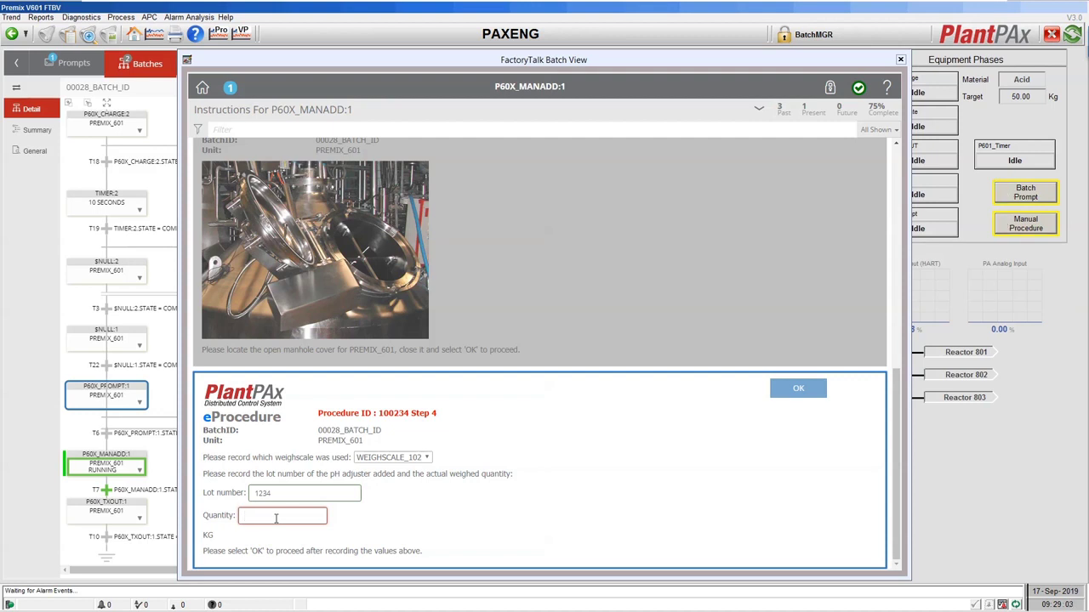
type("20.1")
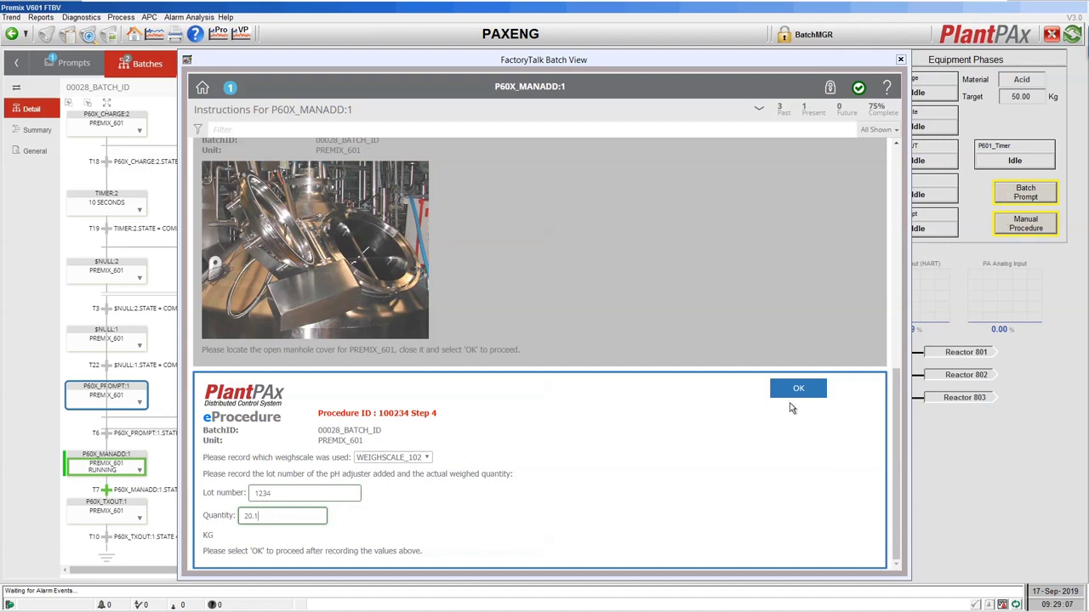
left_click(800, 388)
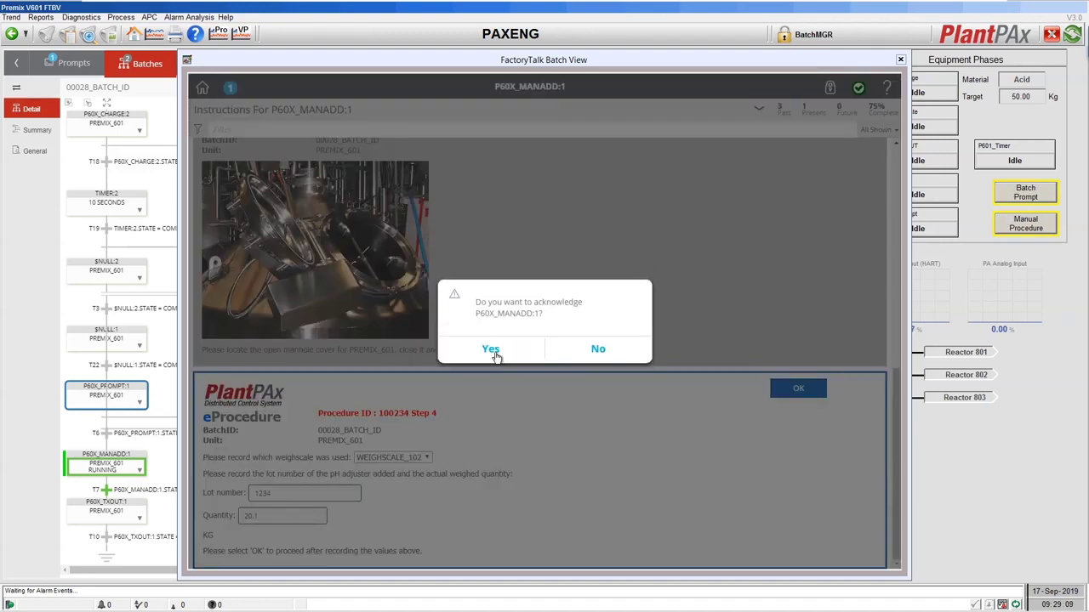
left_click(491, 349)
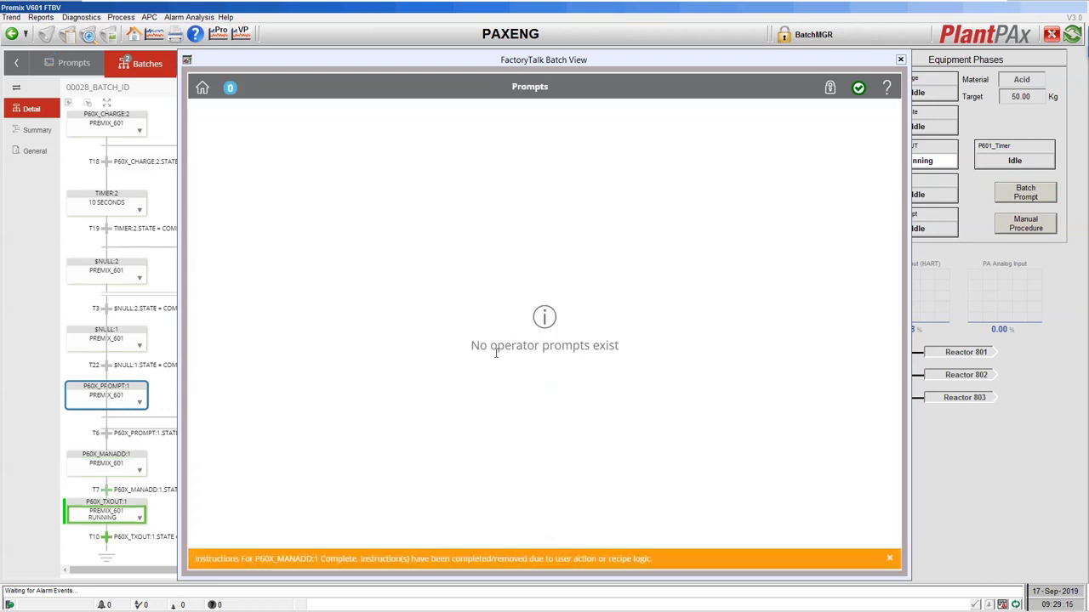
Step: Close the batch instructions window and return to the Batches list showing 00028_BATCH_ID complete
left_click(900, 60)
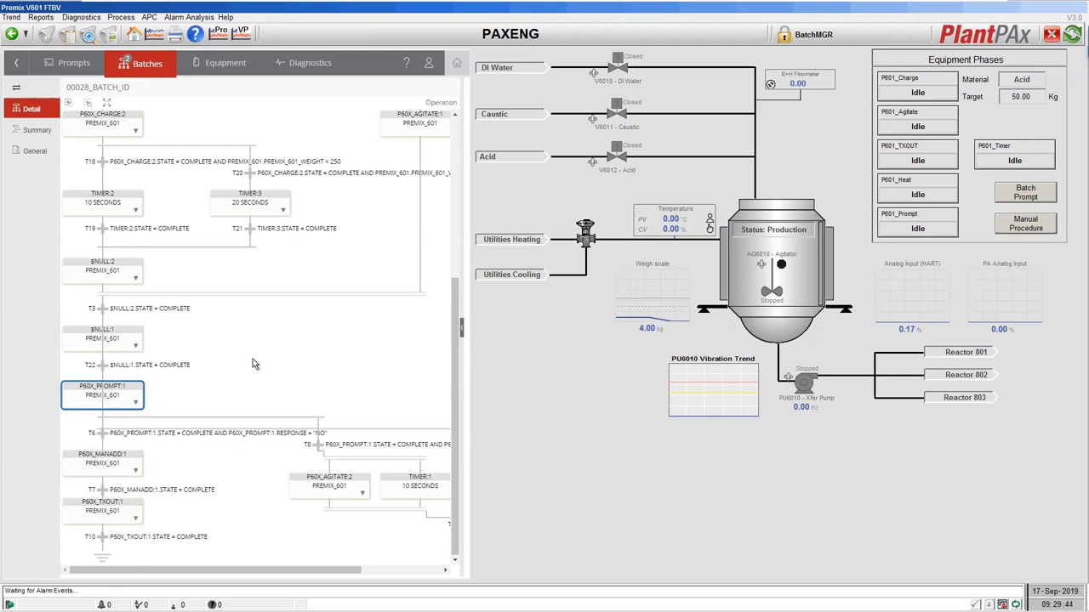
left_click(132, 71)
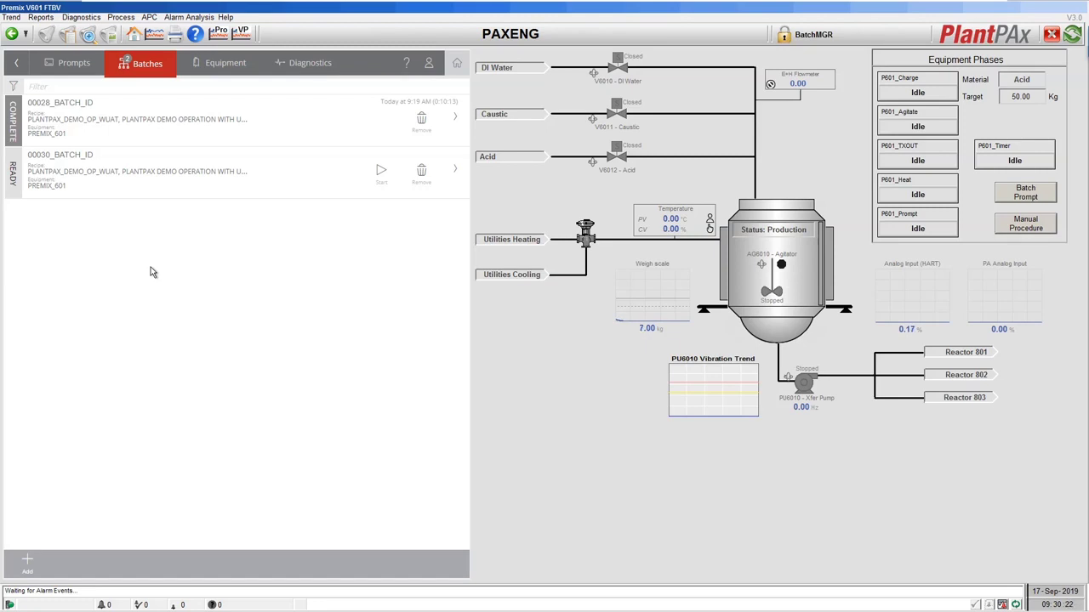
Step: Open Batch reports, view the 010-Batch Listing of completed batches, then go back to Batch Reports
left_click(37, 19)
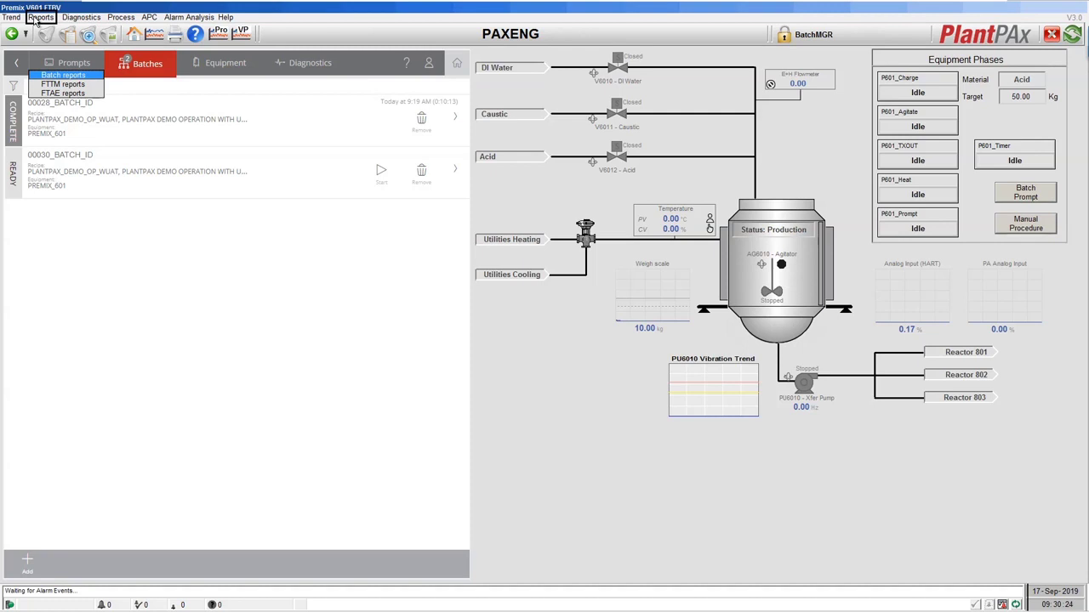
left_click(56, 75)
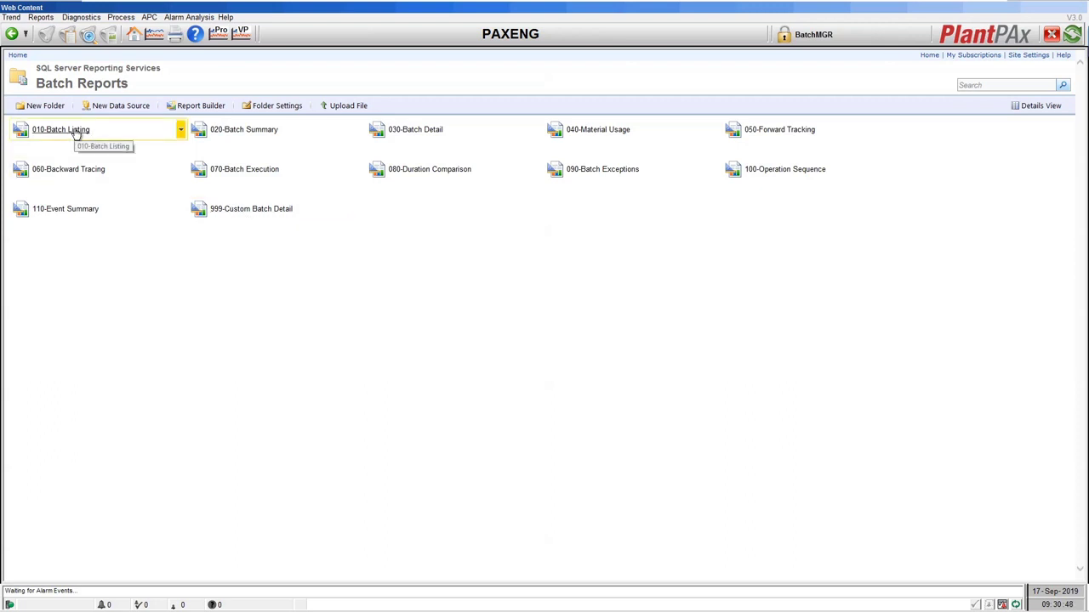
left_click(80, 132)
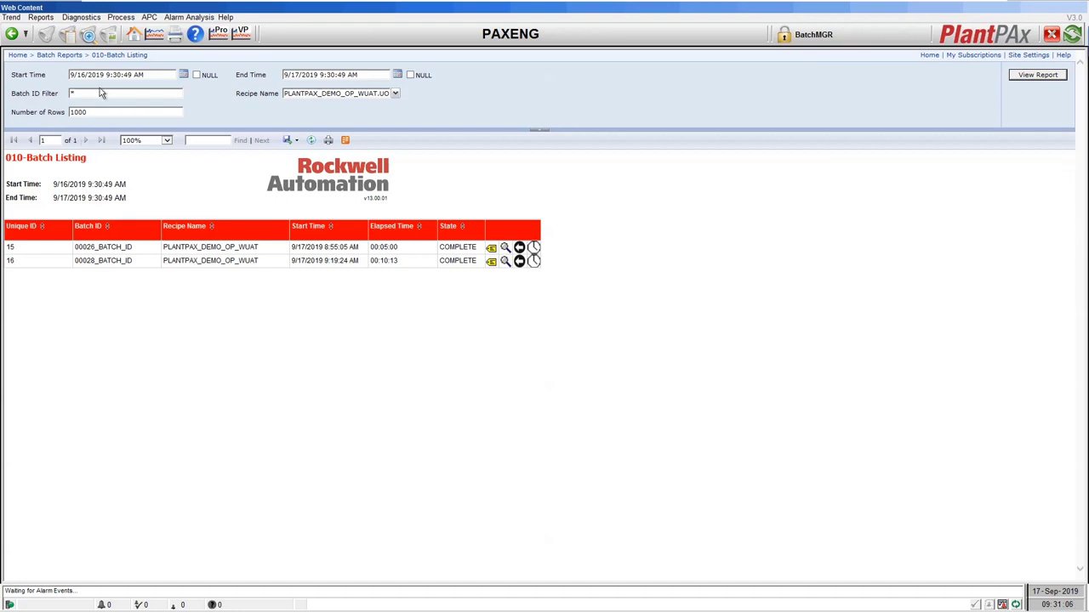
left_click(65, 57)
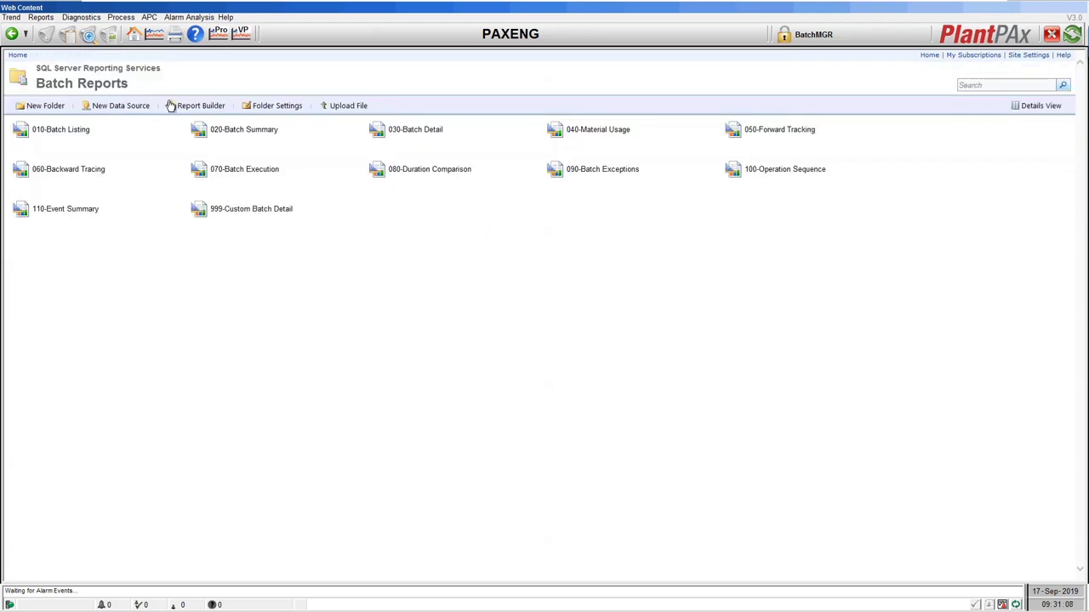
left_click(246, 130)
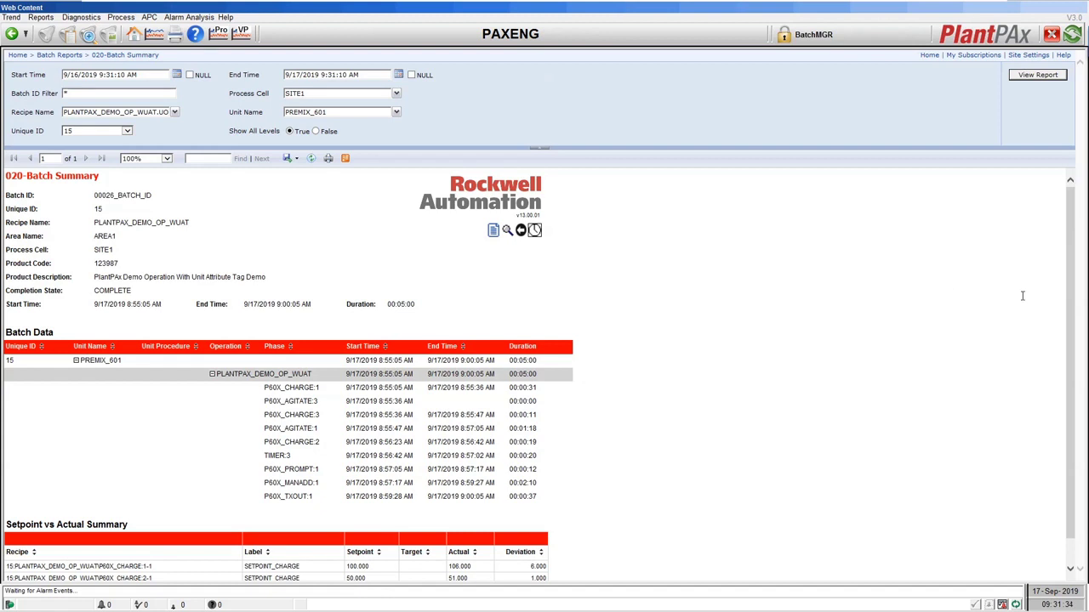
scroll(1070, 301, "down", 2)
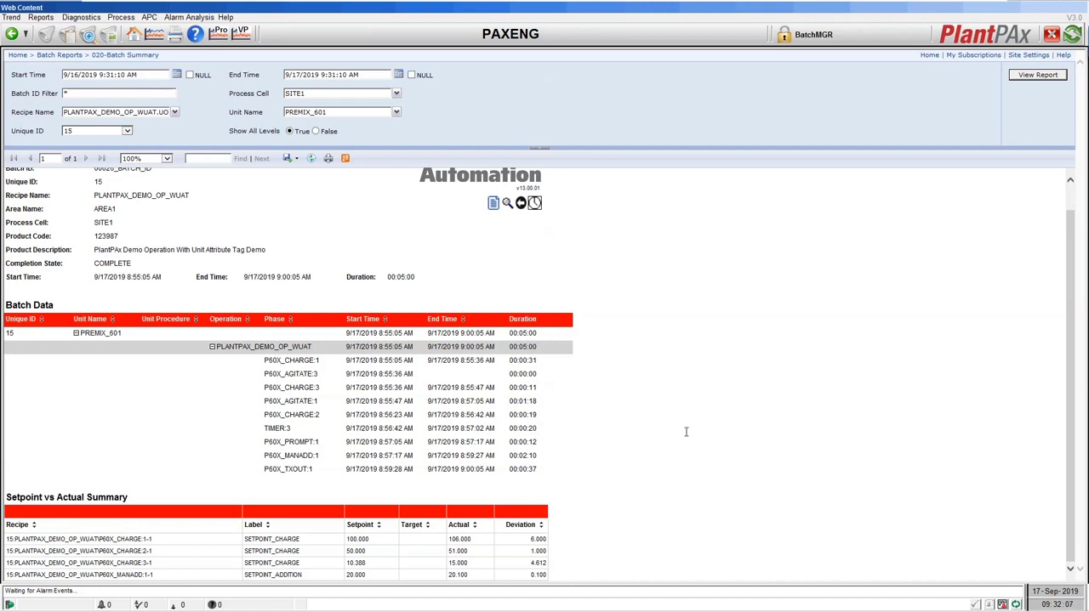
left_click(50, 55)
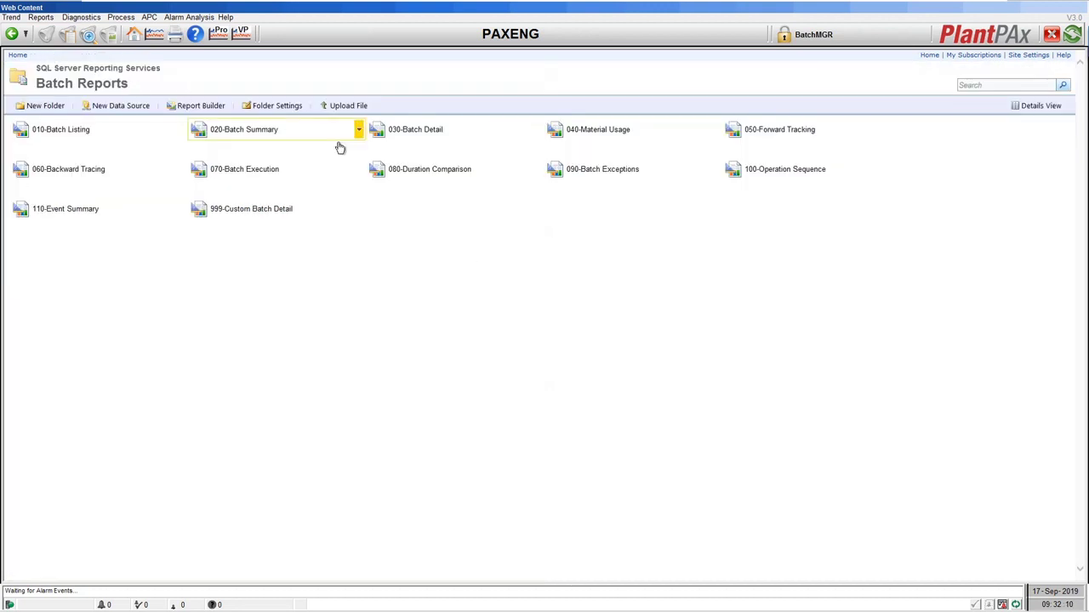
Step: Open the 030-Batch Detail report for batch 15 and page to its setpoint-versus-actual summary
left_click(429, 137)
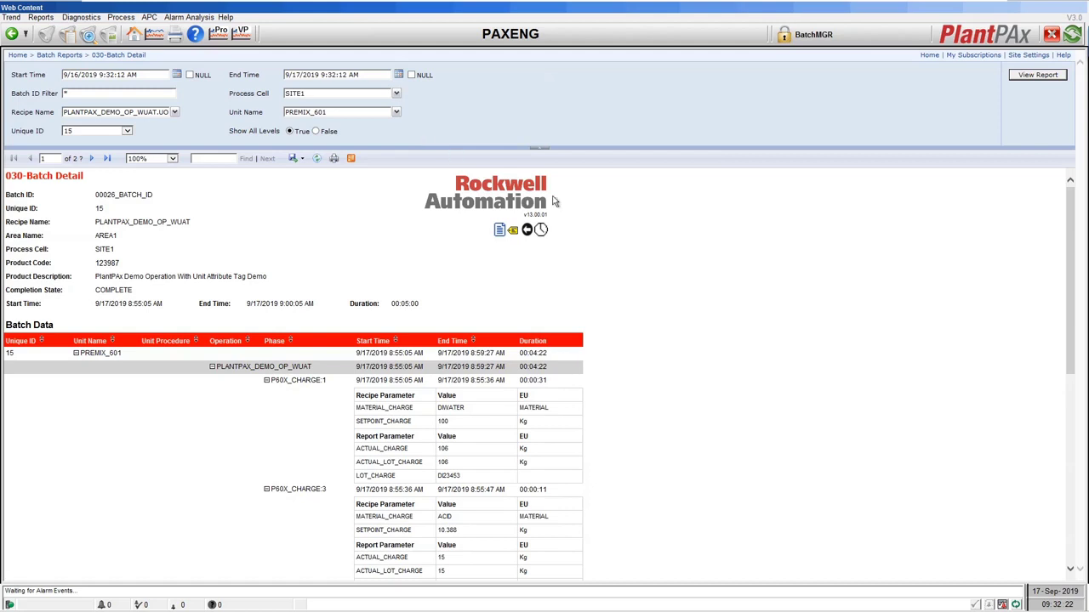
scroll(752, 246, "down", 1)
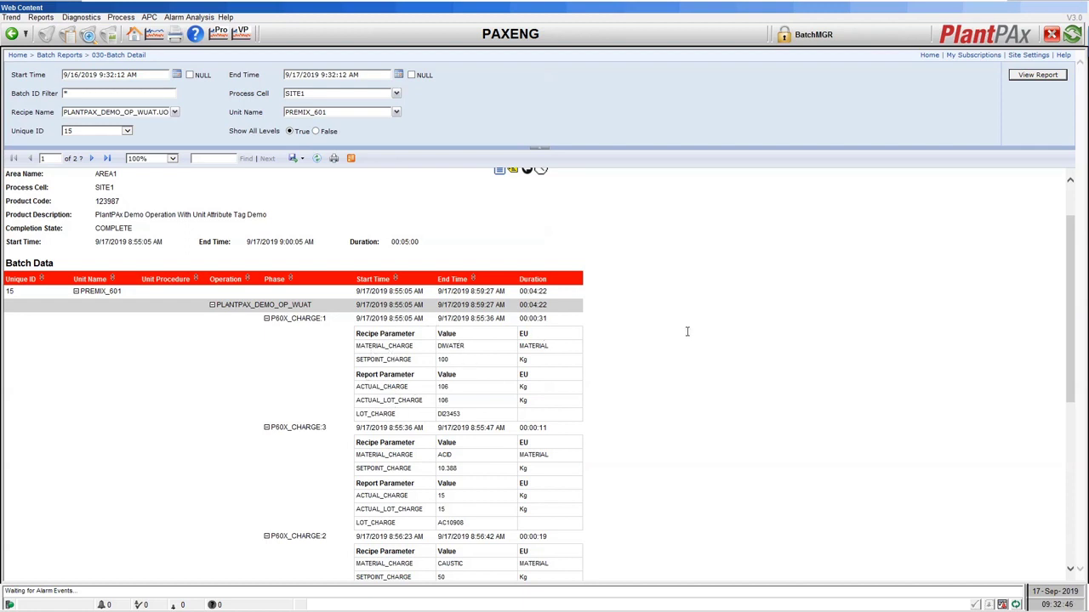
scroll(682, 330, "down", 3)
scroll(641, 330, "down", 6)
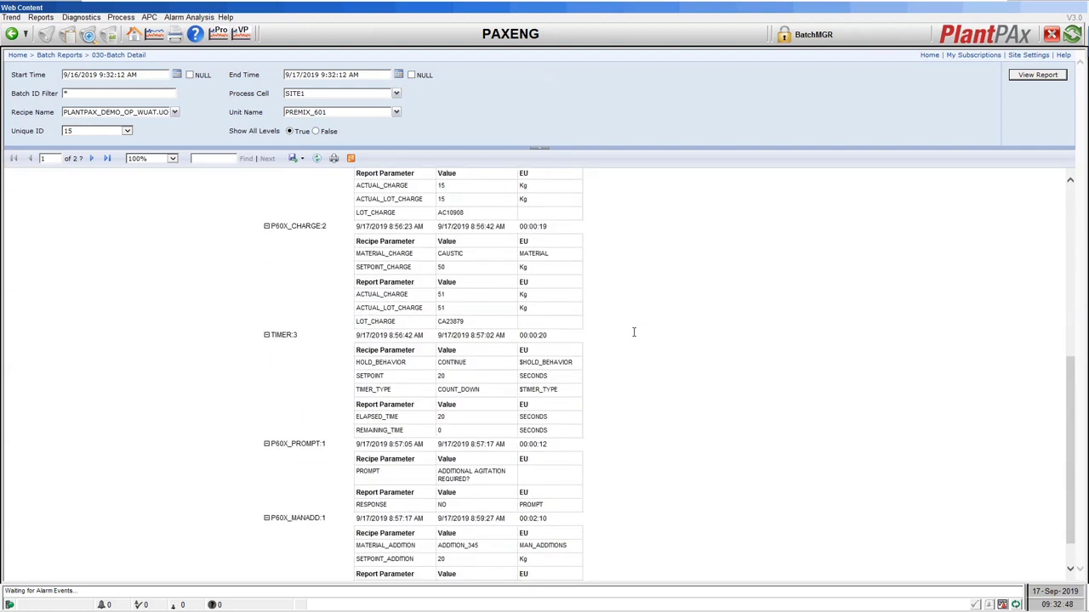
scroll(636, 328, "up", 10)
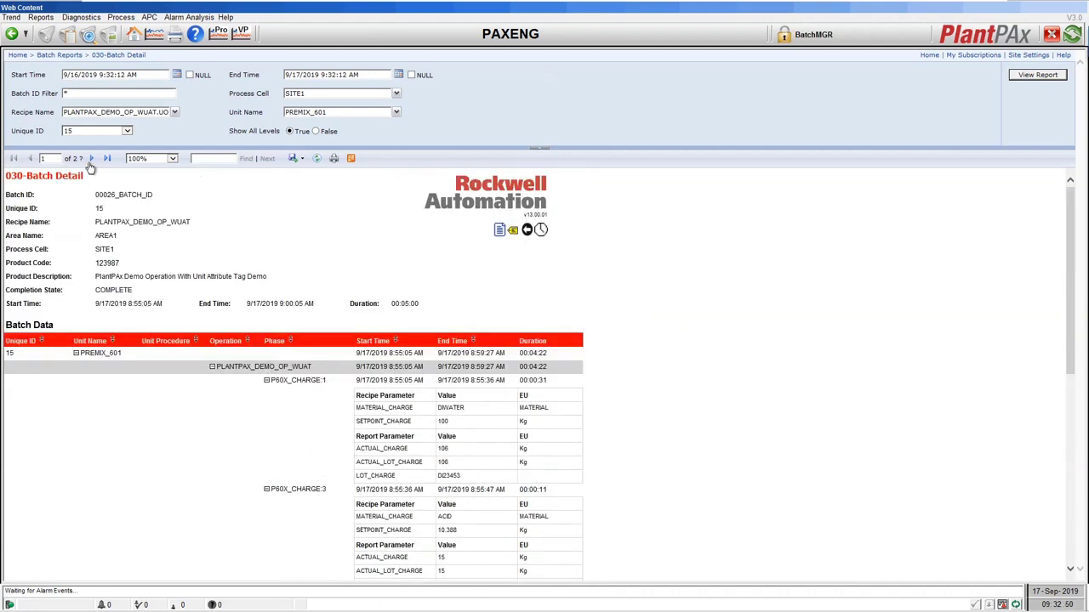
left_click(90, 160)
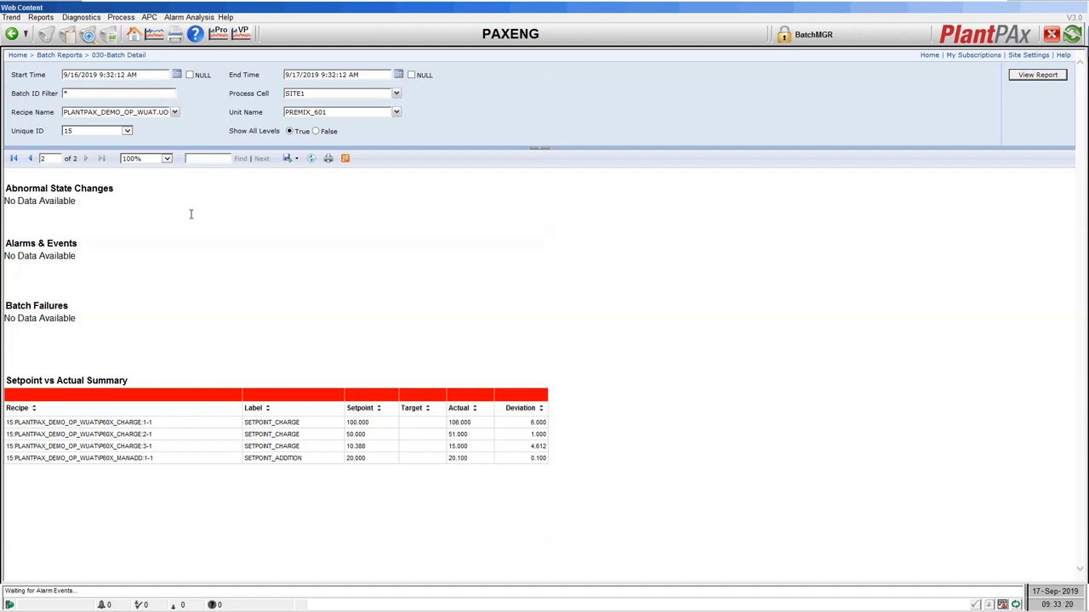
Step: Check the 040-Material Usage report showing 28.000 ACID consumed, returning to Batch Reports afterwards
left_click(58, 55)
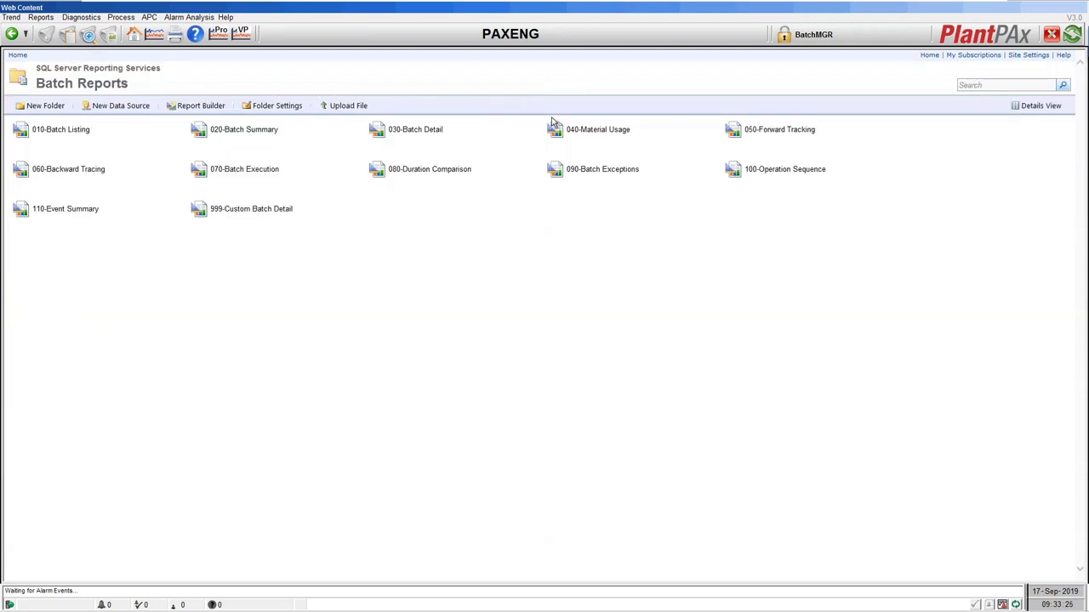
left_click(609, 130)
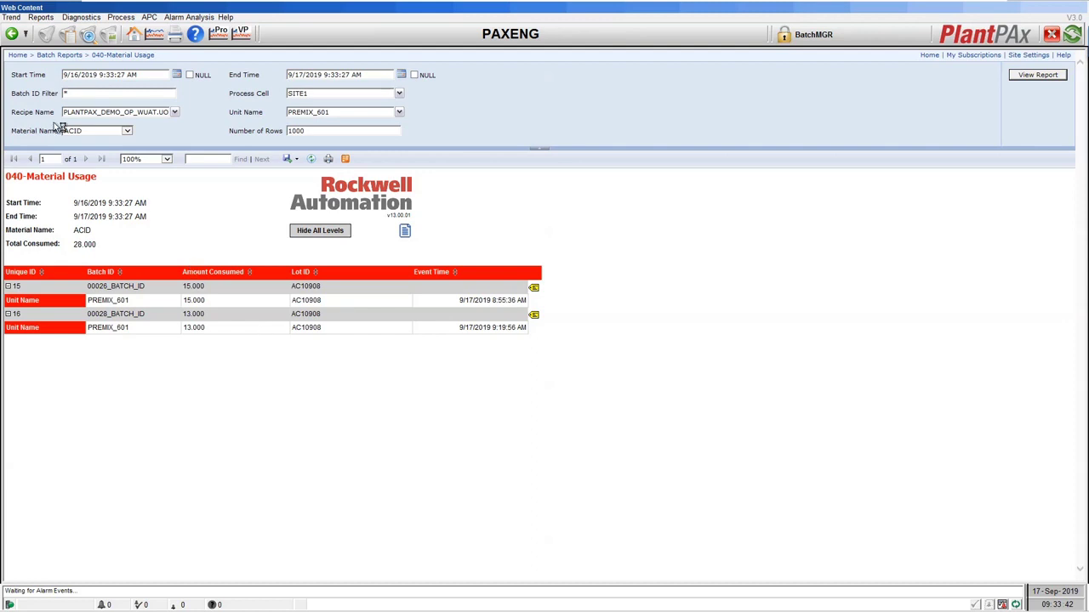
left_click(55, 56)
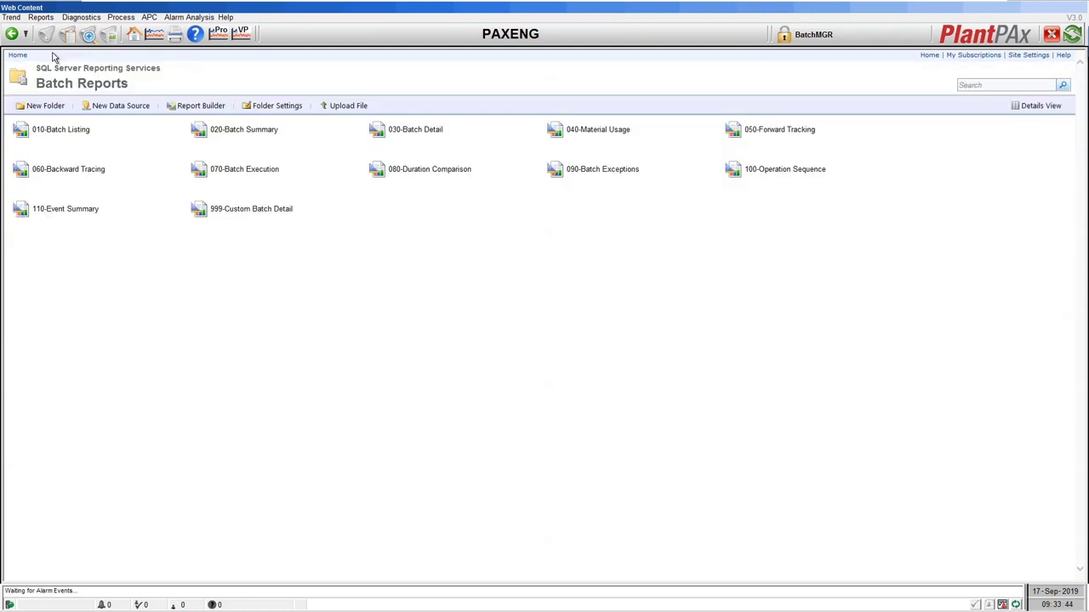
Step: Run the 050-Forward Tracking report by Lot for lot 1234, then return to Batch Reports
left_click(788, 138)
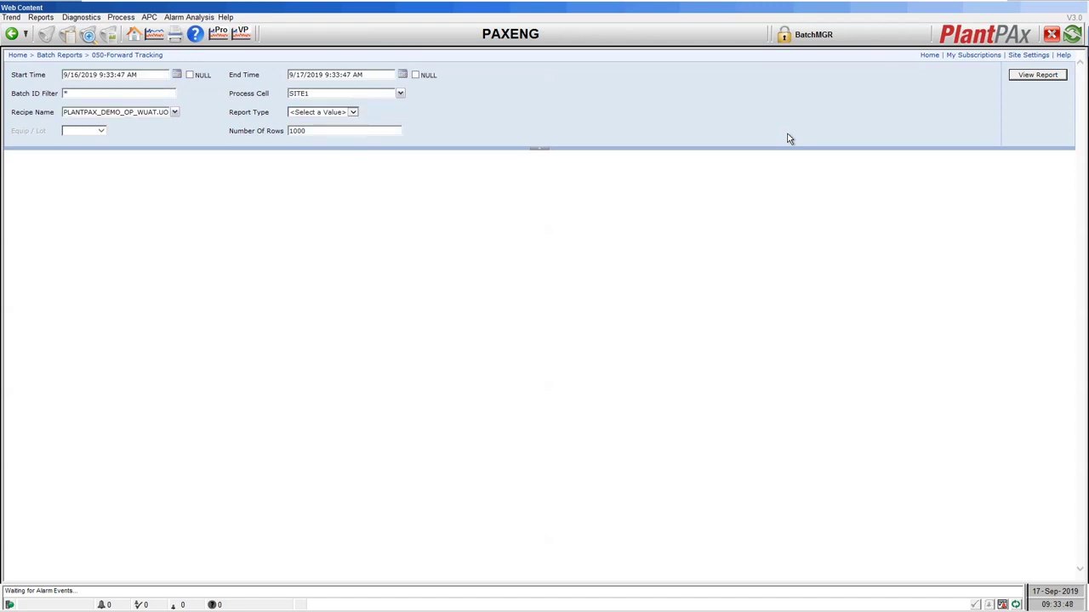
left_click(358, 116)
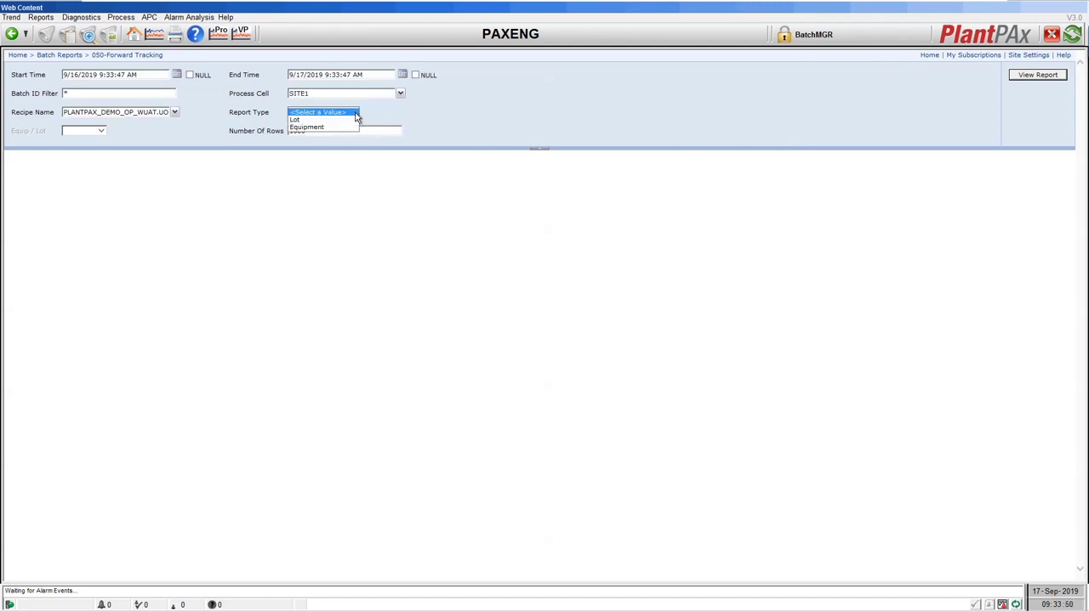
left_click(310, 120)
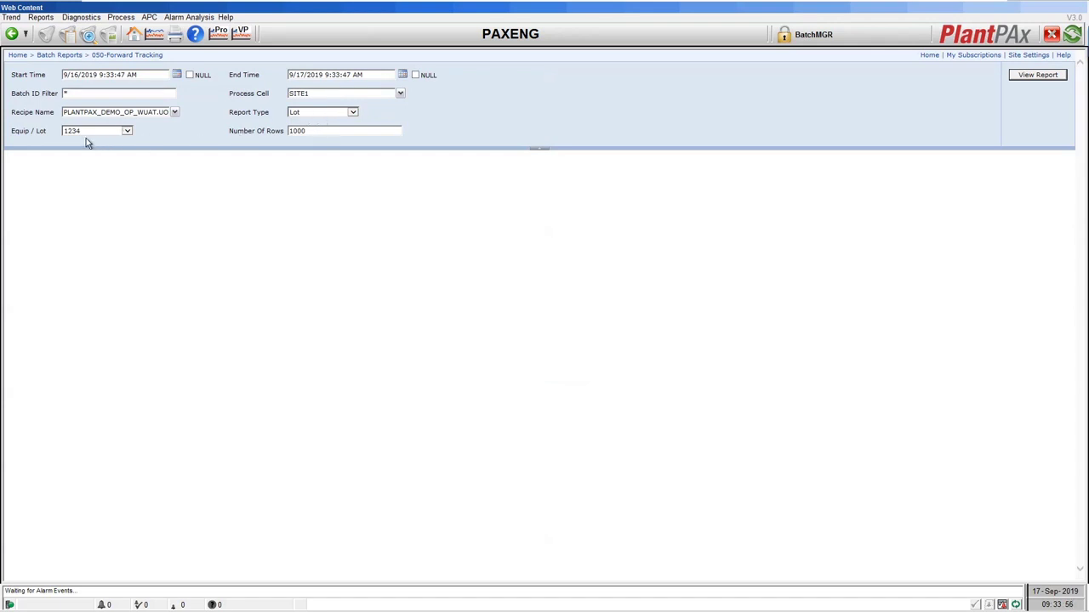
left_click(1018, 75)
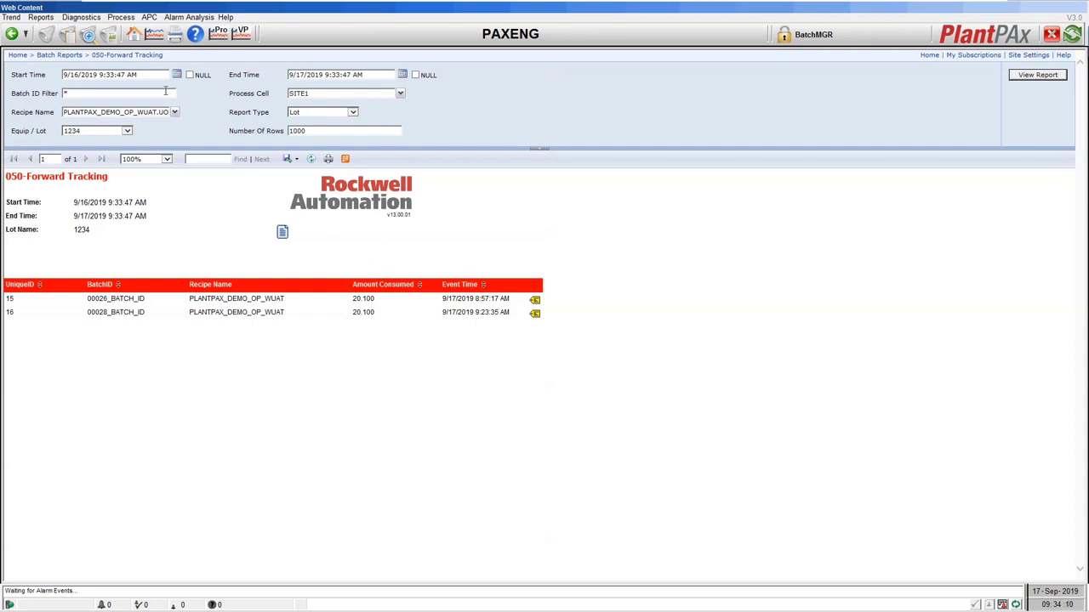
left_click(59, 55)
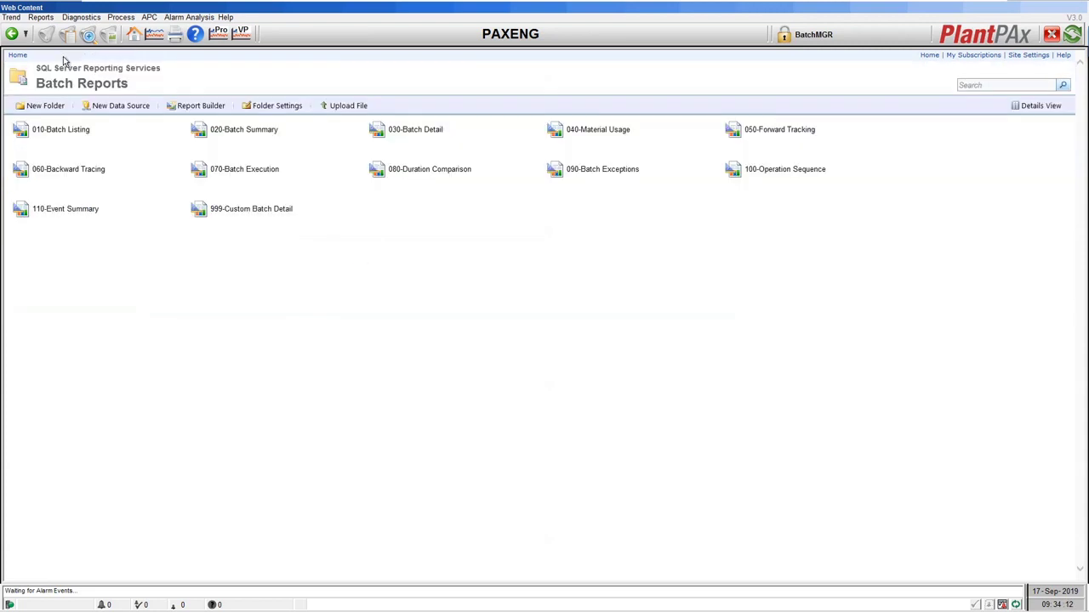
Step: View 060-Backward Tracing with all levels expanded, then open 070-Batch Execution for 00026_BATCH_ID
left_click(68, 169)
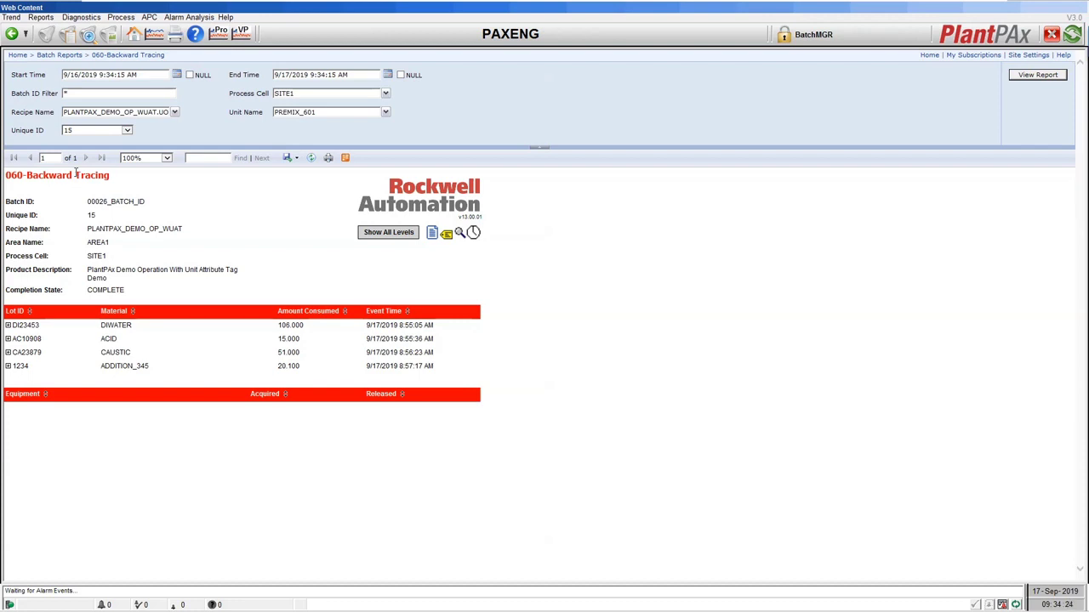
left_click(377, 234)
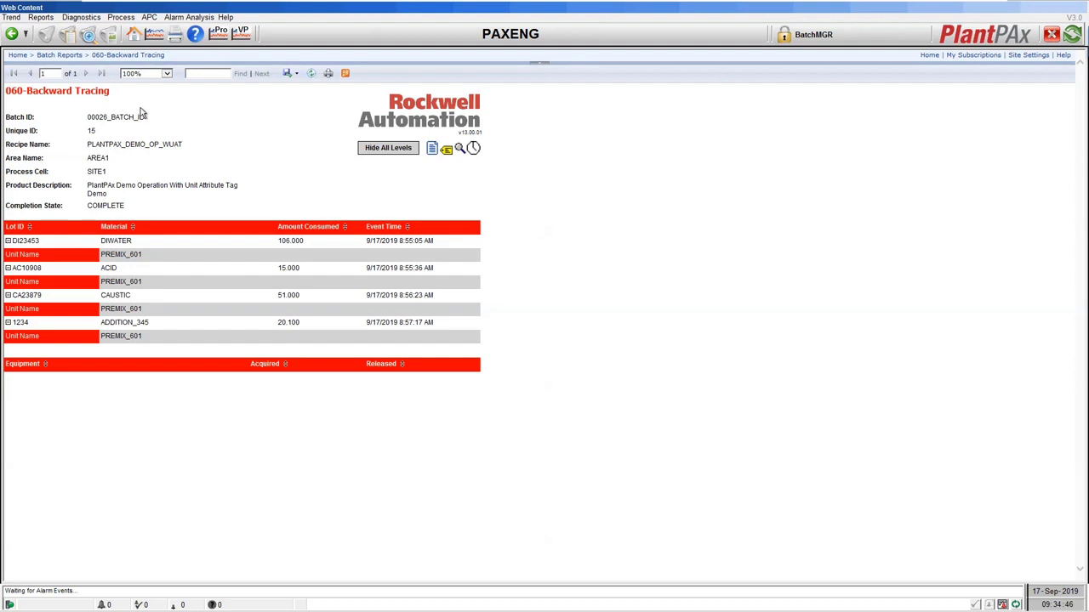
left_click(67, 56)
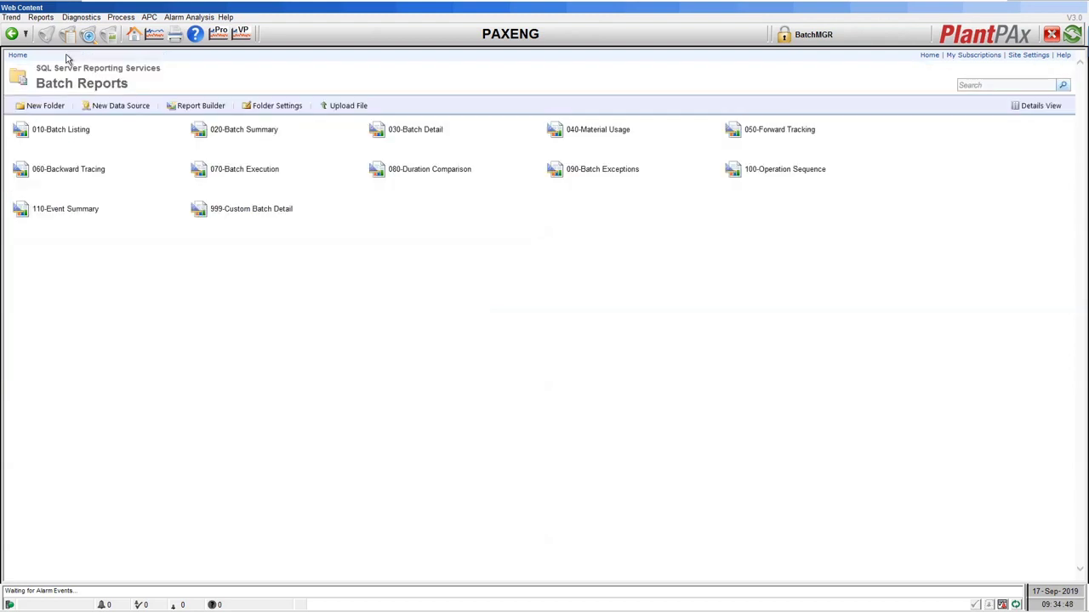
left_click(244, 170)
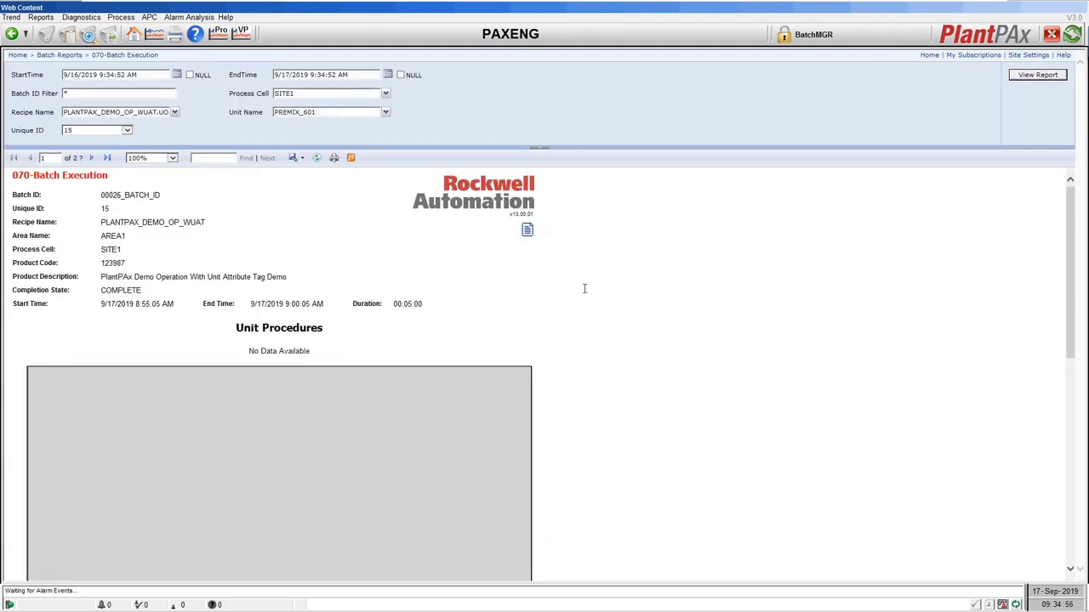
Step: Scroll through the Operations duration chart on page 1 of 070-Batch Execution
scroll(584, 287, "down", 3)
scroll(584, 288, "down", 5)
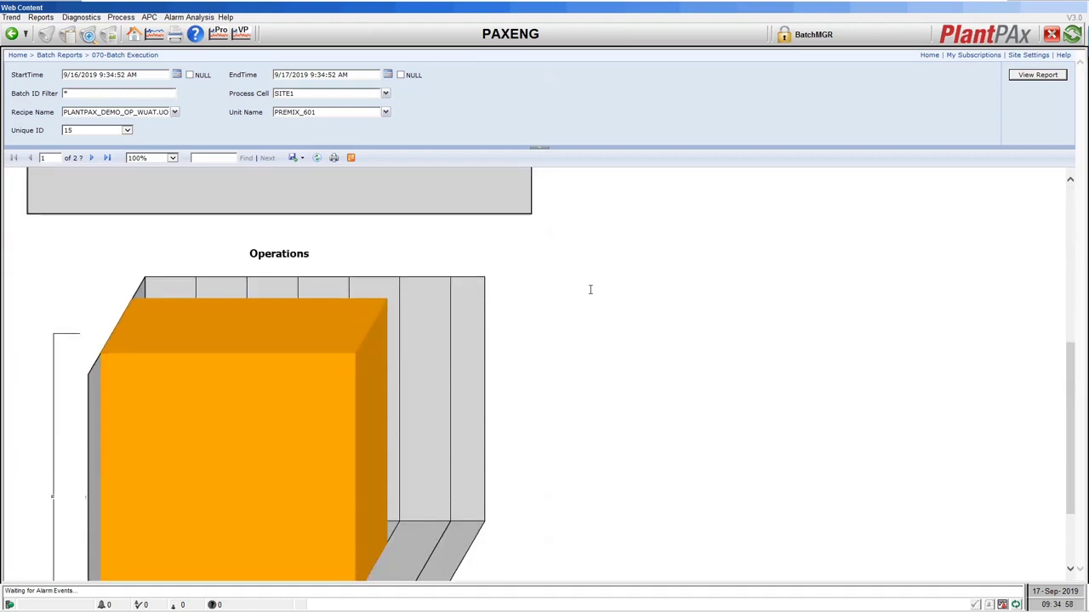
scroll(498, 294, "up", 1)
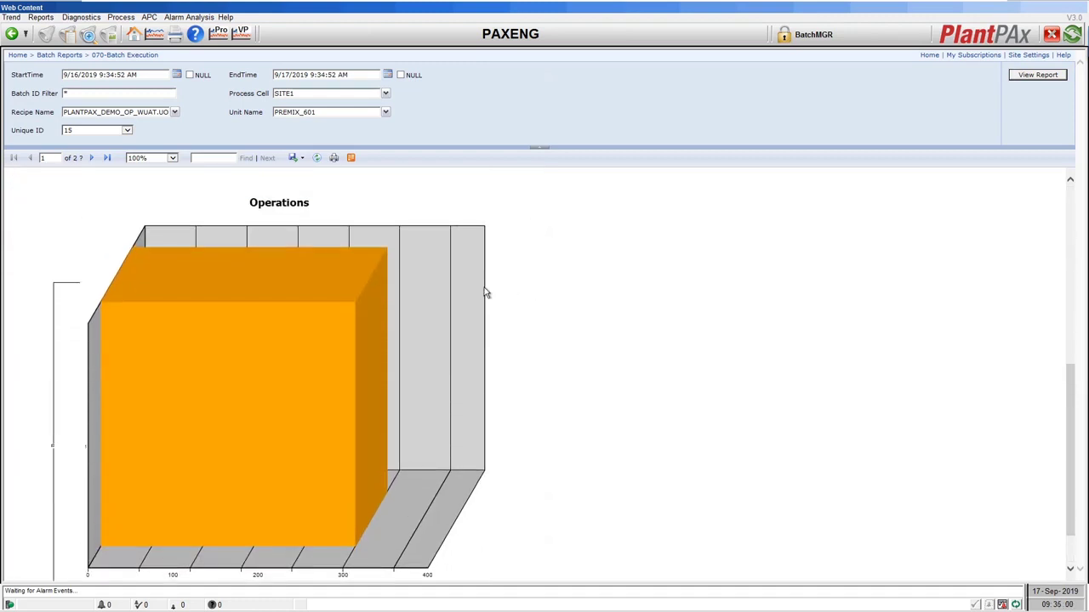
scroll(233, 288, "down", 1)
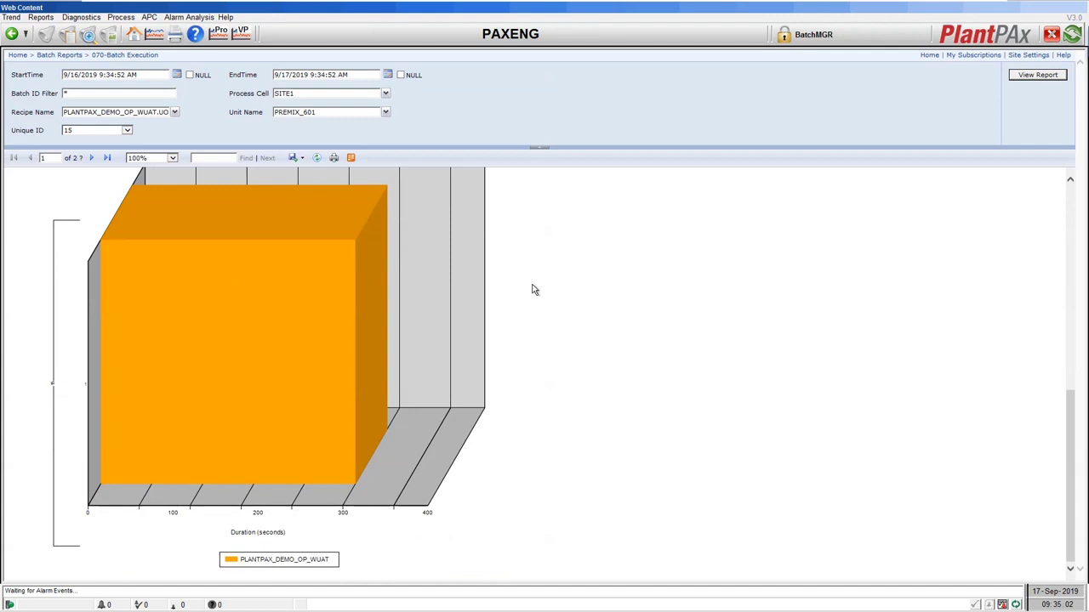
scroll(618, 324, "up", 1)
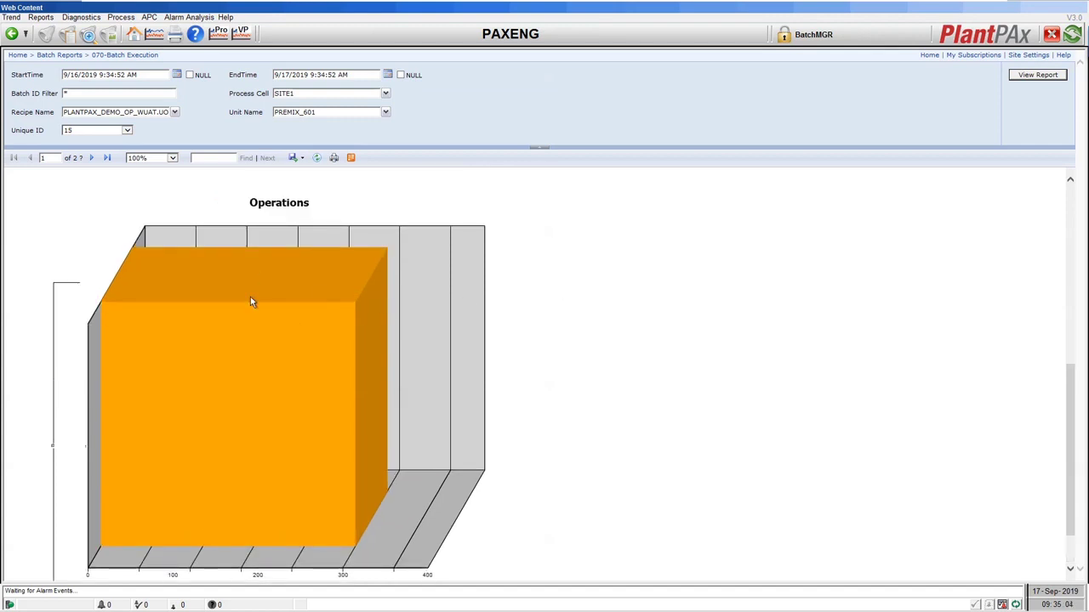
scroll(548, 270, "down", 2)
scroll(551, 272, "up", 2)
scroll(549, 293, "down", 2)
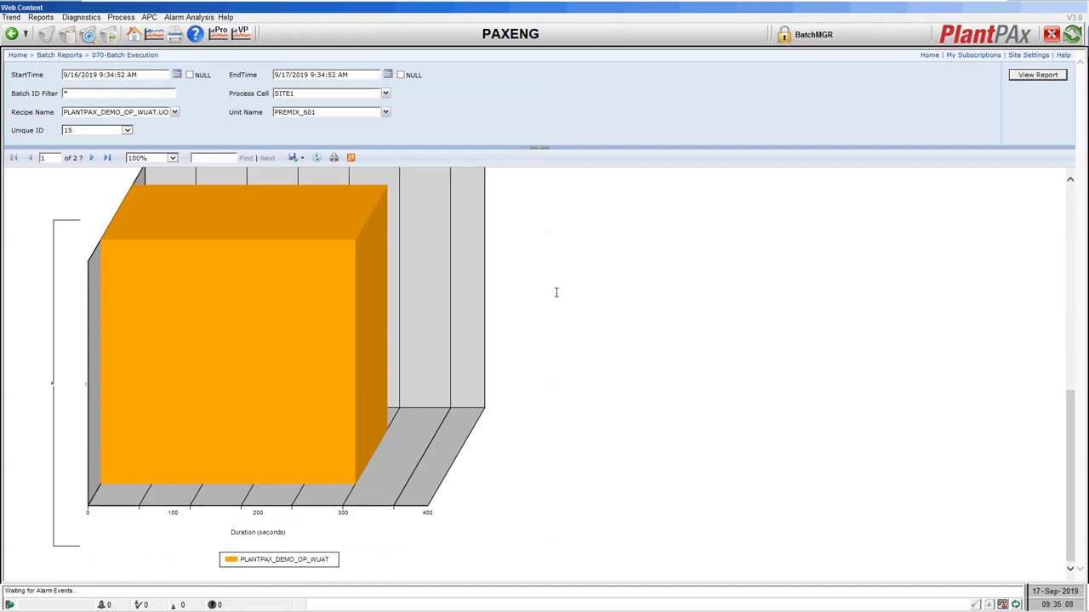
Step: Review the per-phase durations chart on page 2, then return to Batch Reports
left_click(91, 160)
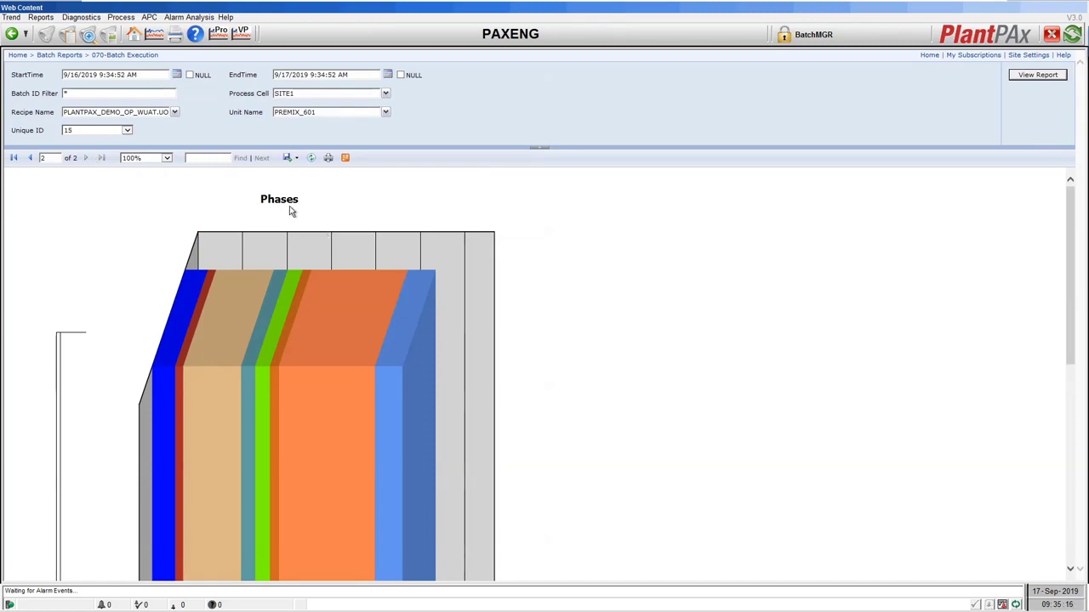
scroll(98, 282, "down", 4)
scroll(98, 282, "down", 3)
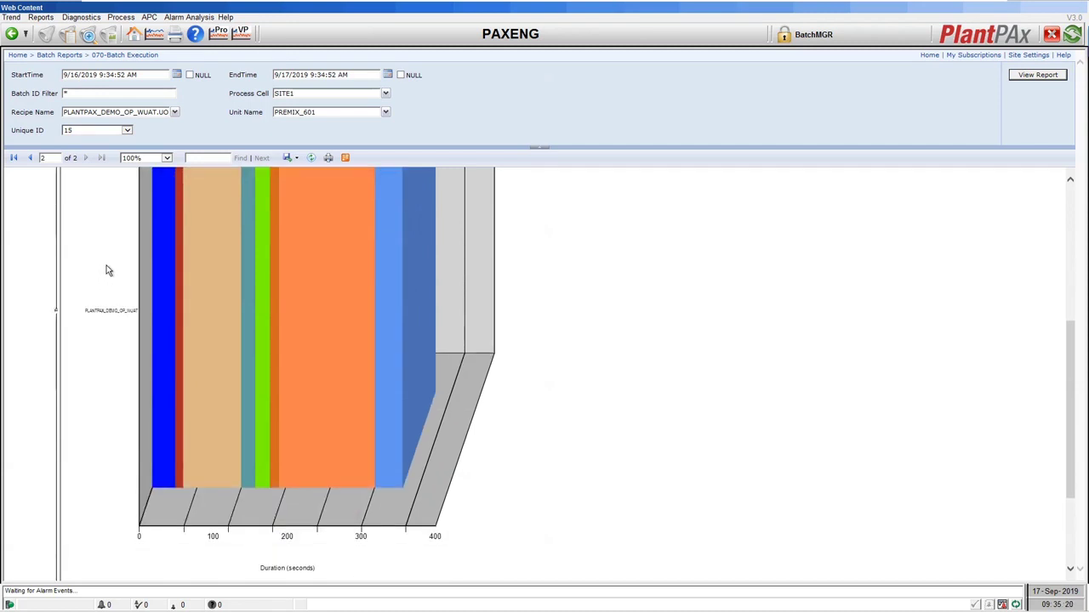
scroll(108, 271, "down", 3)
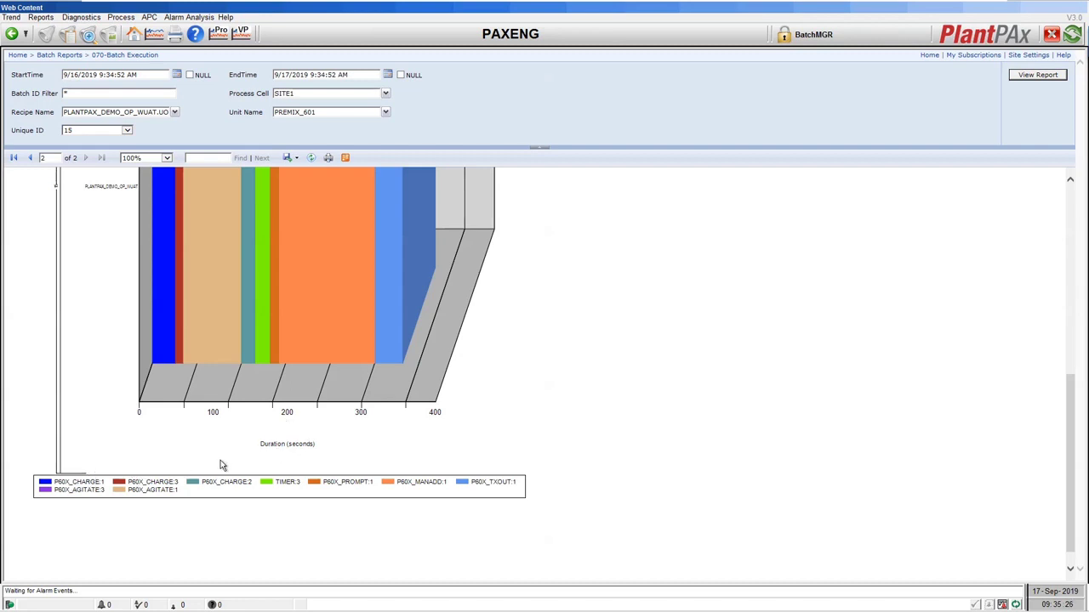
scroll(225, 460, "up", 4)
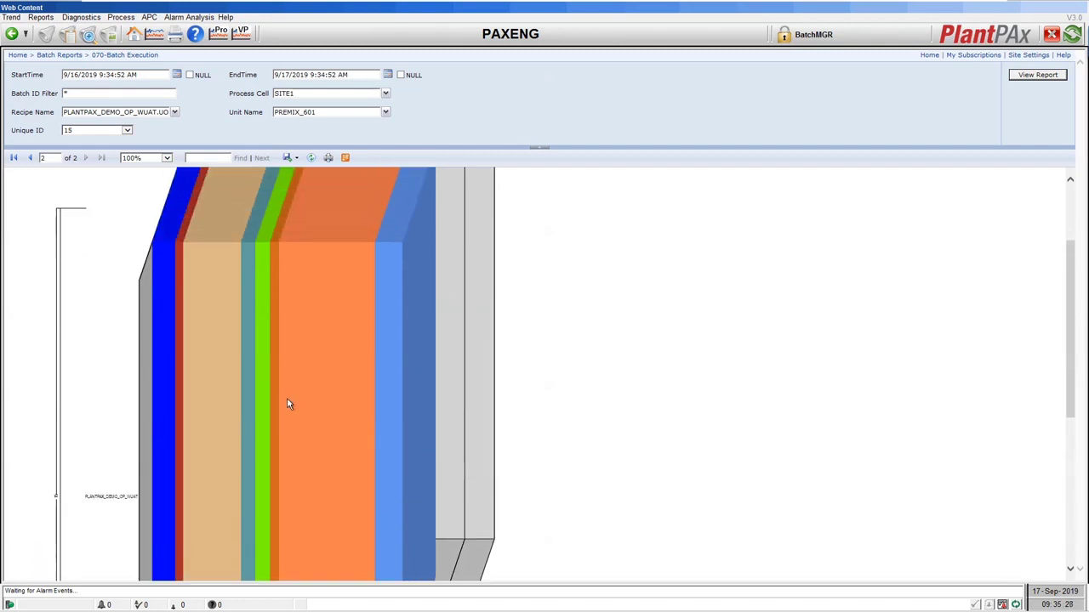
scroll(288, 402, "down", 3)
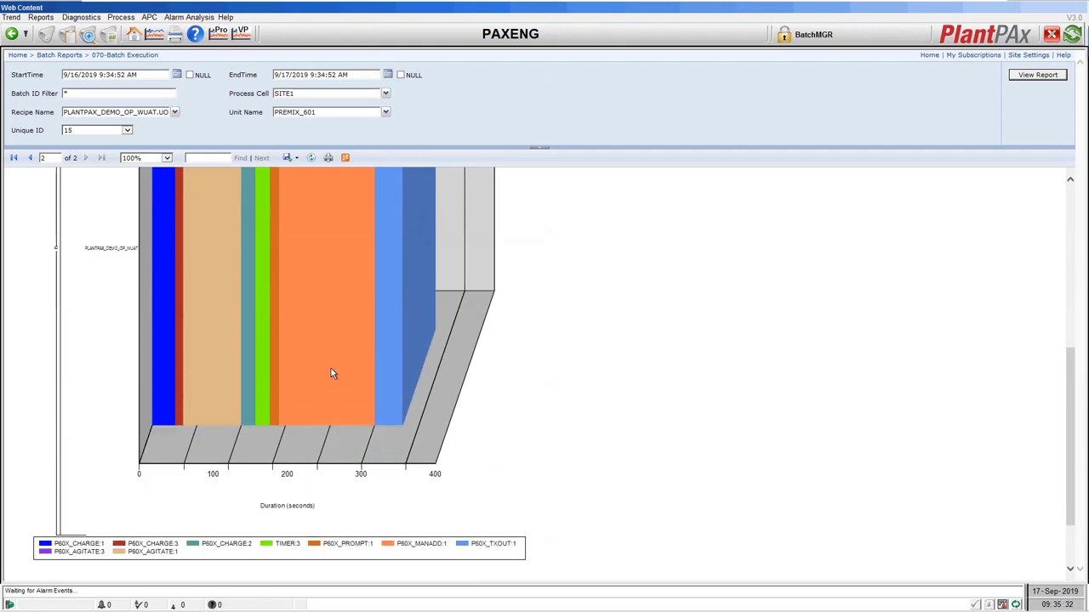
mouse_move(331, 366)
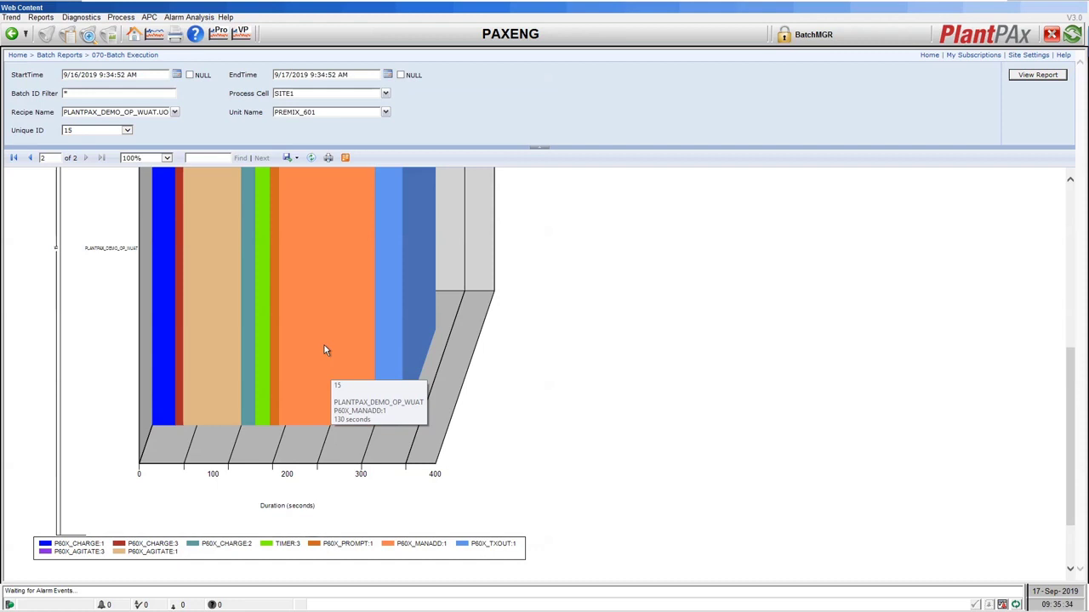
scroll(502, 344, "up", 7)
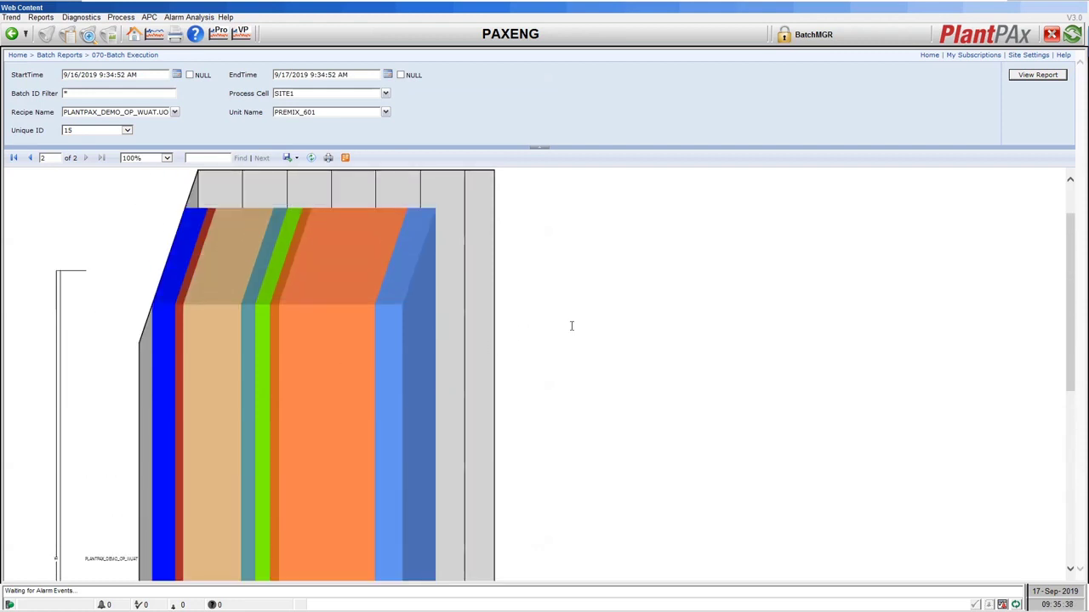
scroll(573, 318, "down", 3)
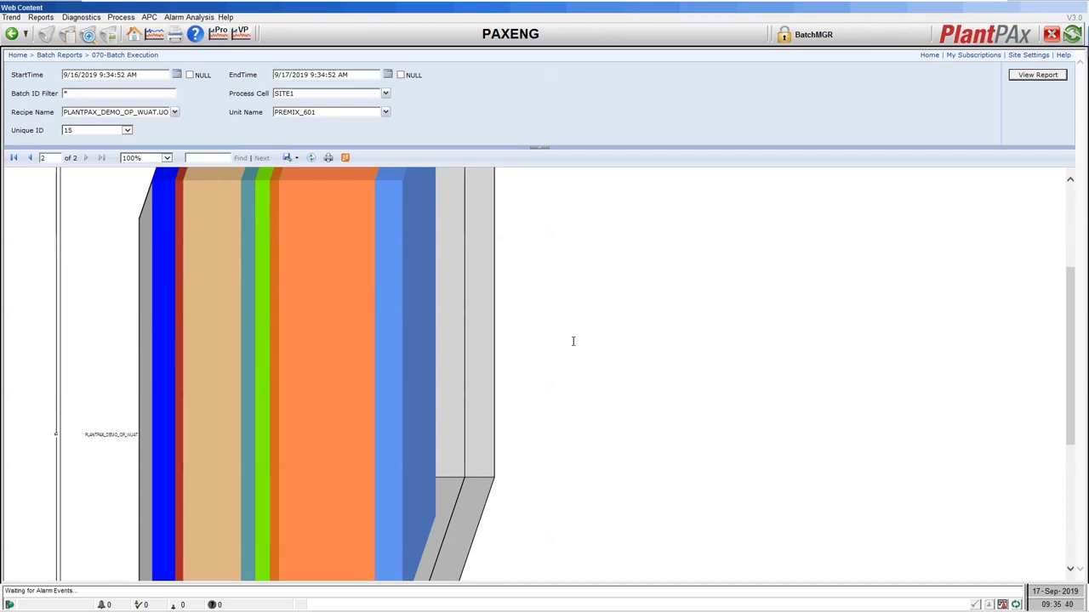
scroll(572, 332, "down", 2)
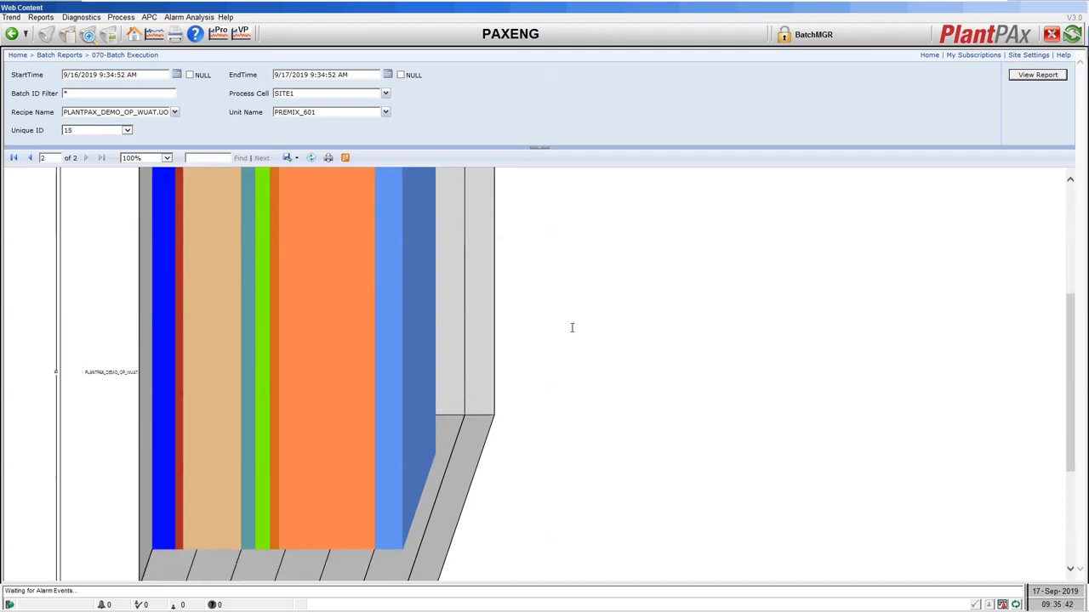
left_click(65, 56)
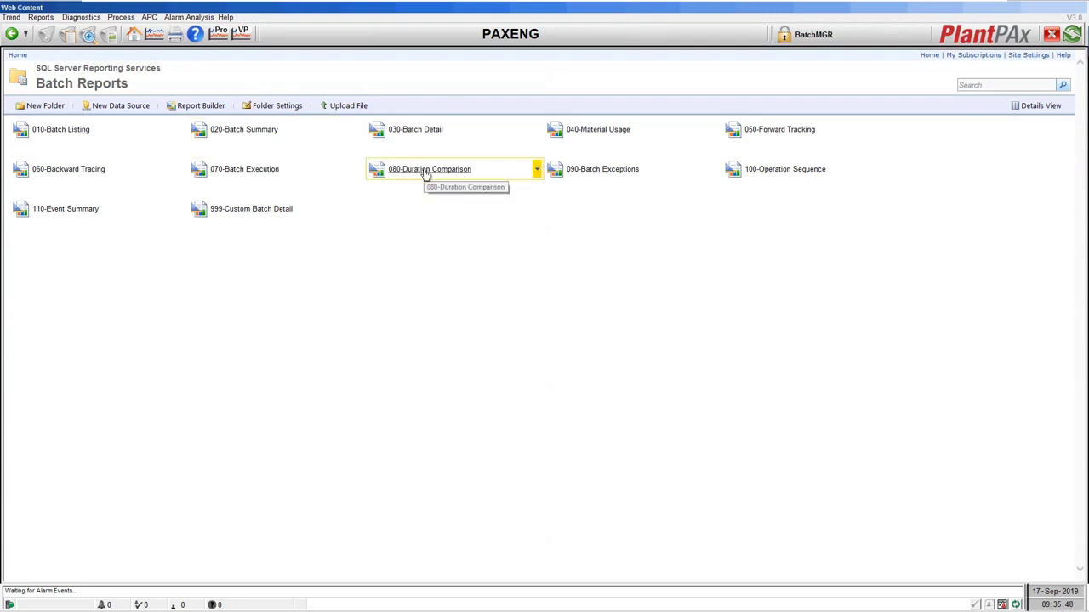
left_click(425, 171)
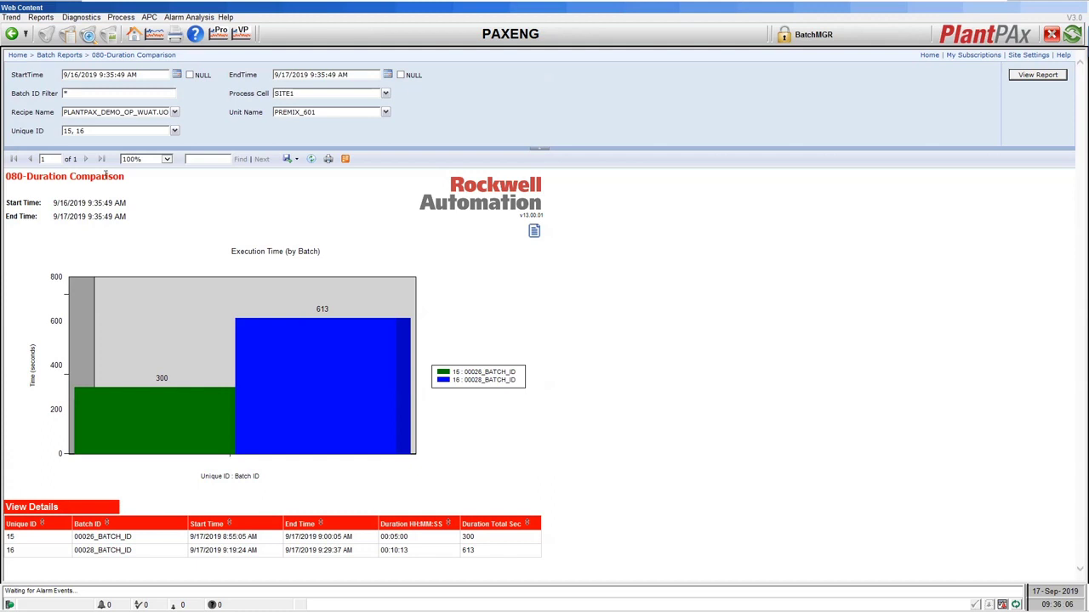
left_click(60, 56)
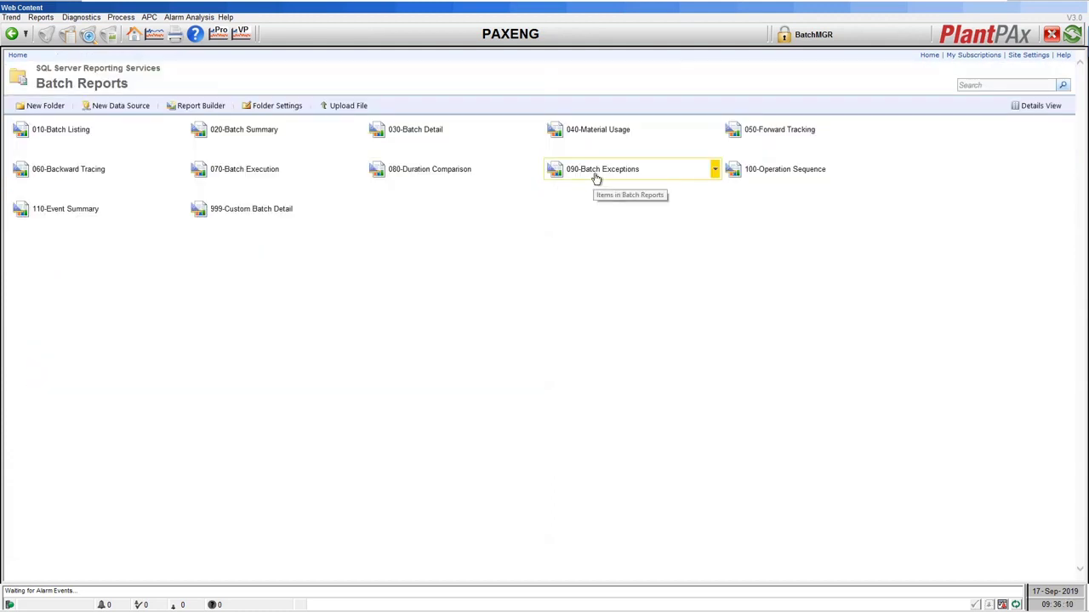
left_click(597, 176)
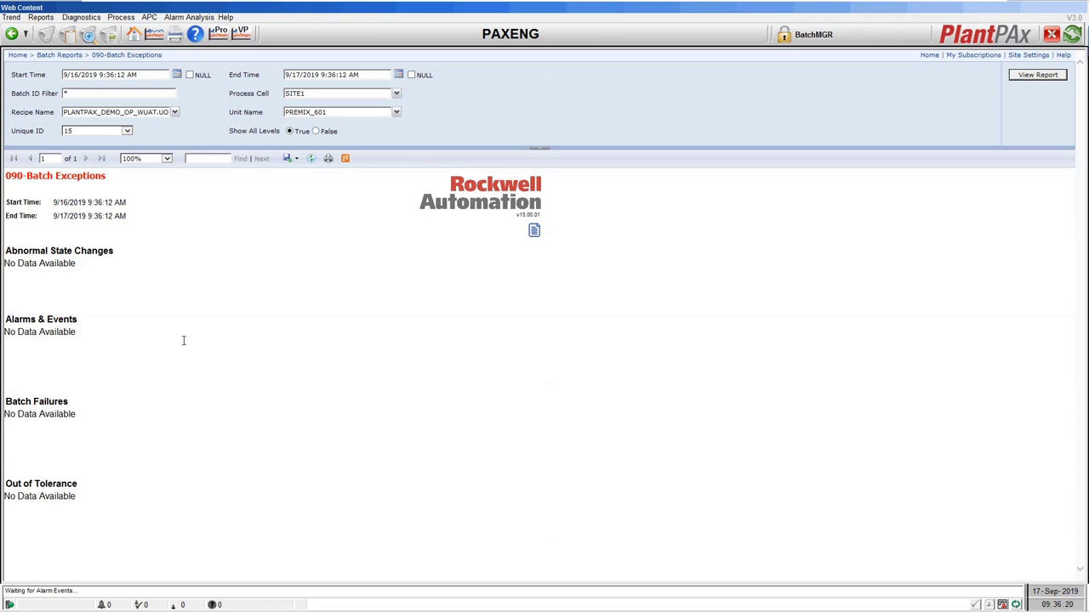
left_click(73, 56)
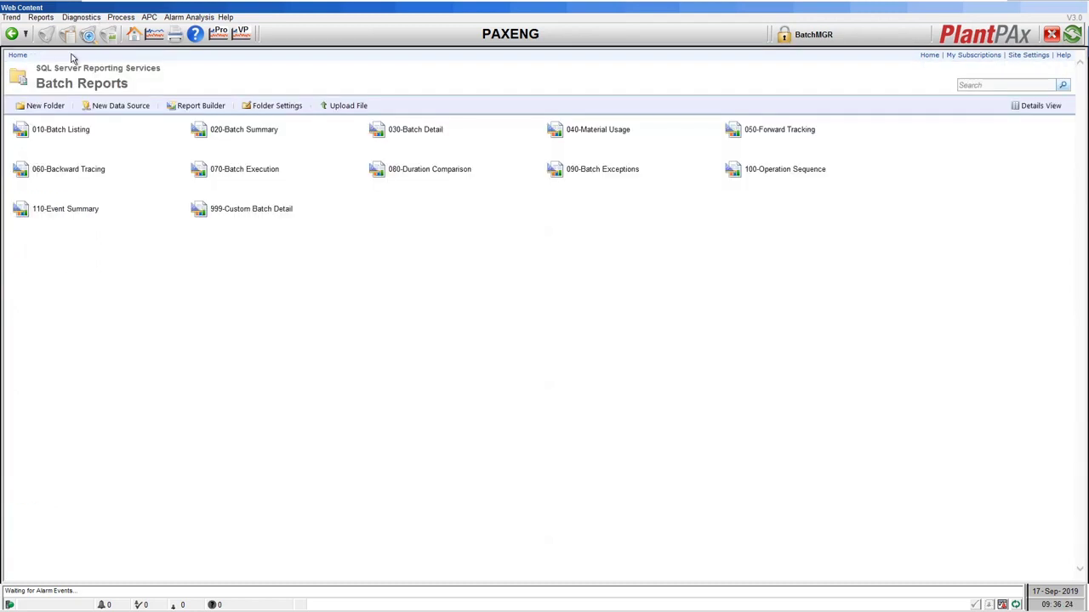
left_click(784, 169)
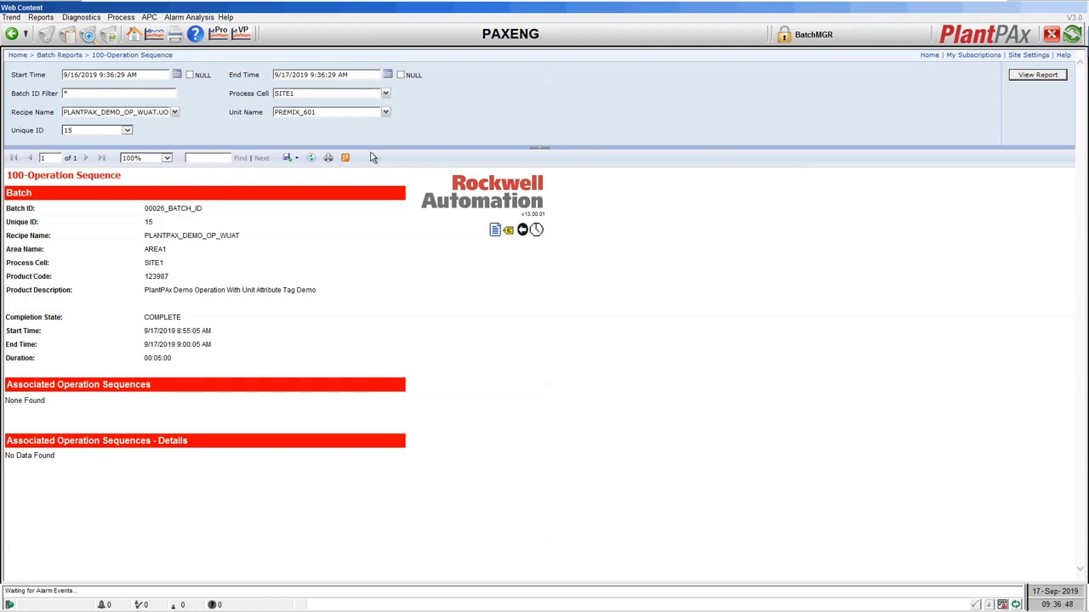
left_click(75, 56)
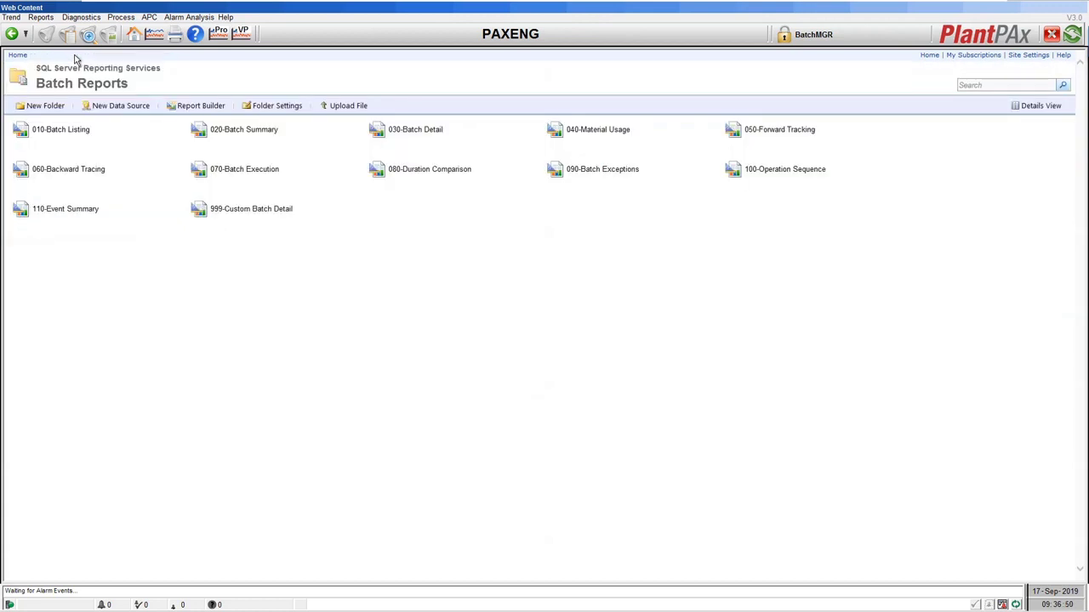
Step: Open 110-Event Summary, select all available report columns, and regenerate the report for batch 15
left_click(77, 213)
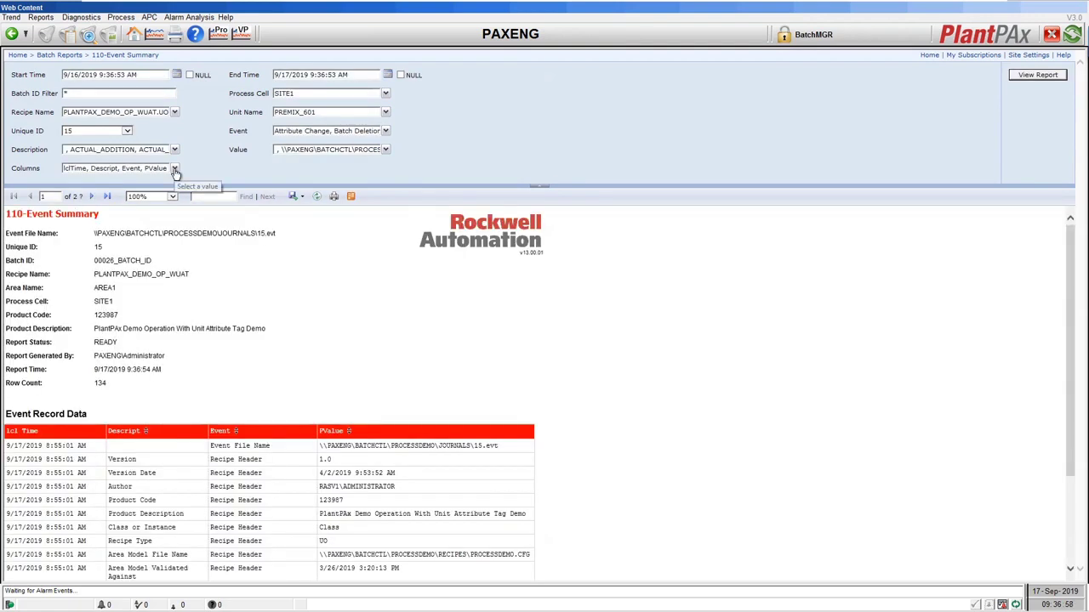
left_click(174, 169)
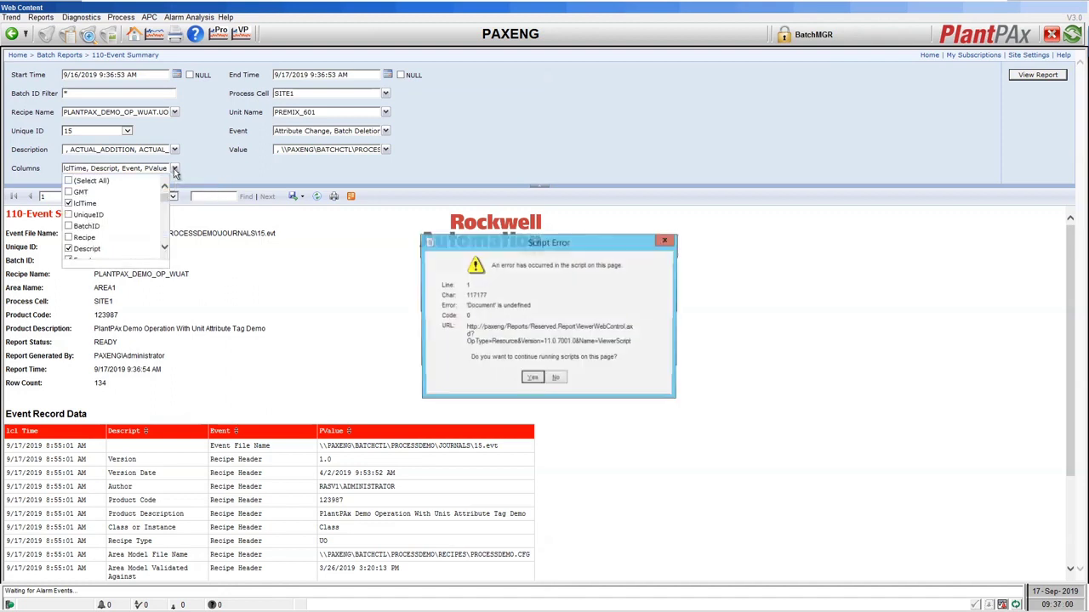
left_click(532, 379)
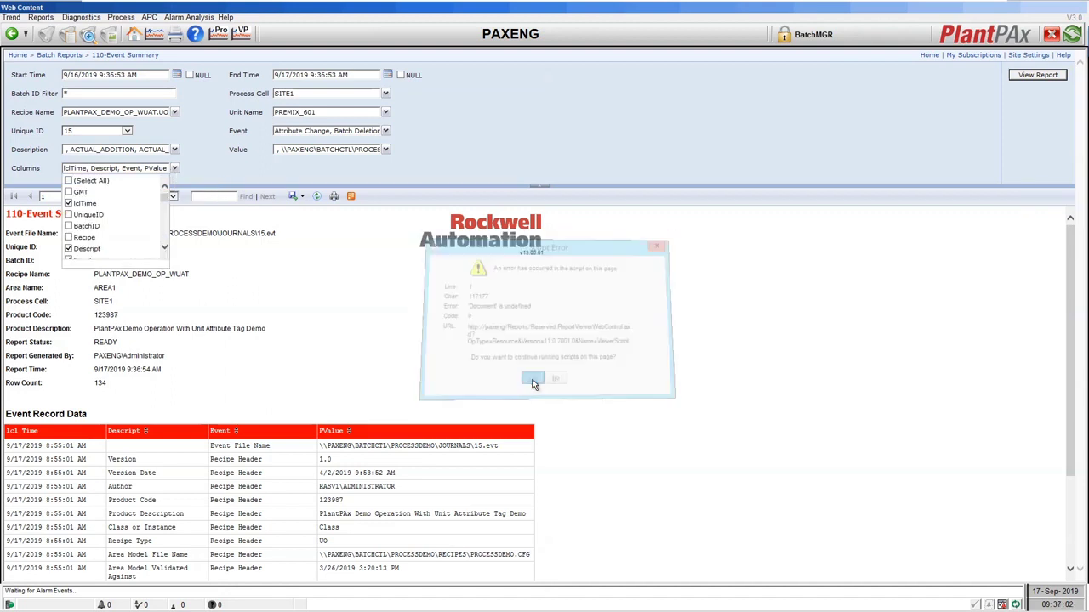
left_click(71, 186)
mouse_move(165, 194)
left_mouse_down()
mouse_move(170, 245)
mouse_move(167, 199)
left_mouse_up()
left_click(220, 171)
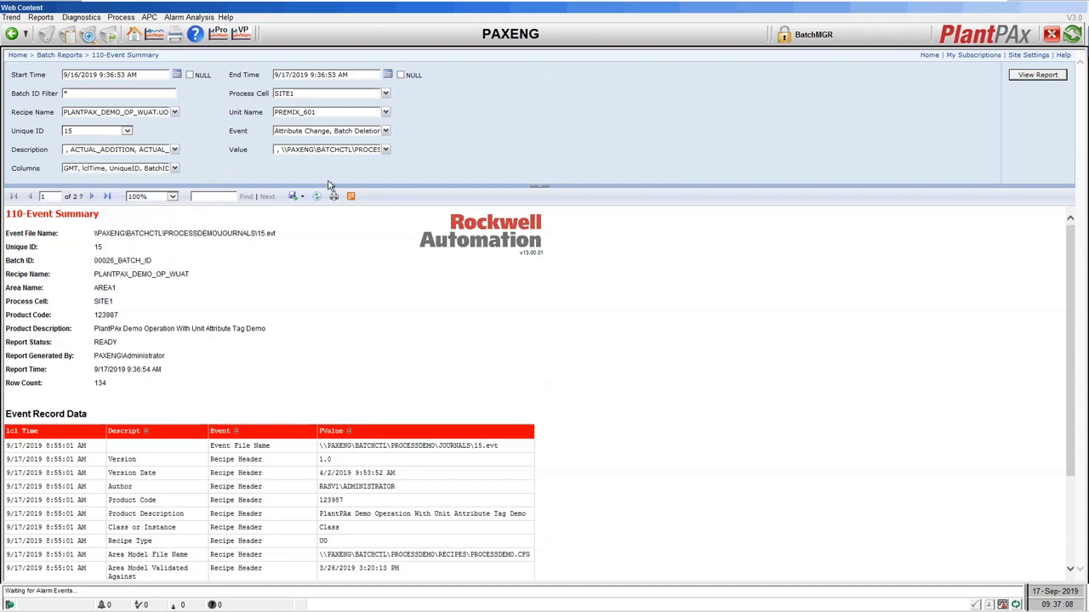
left_click(1017, 76)
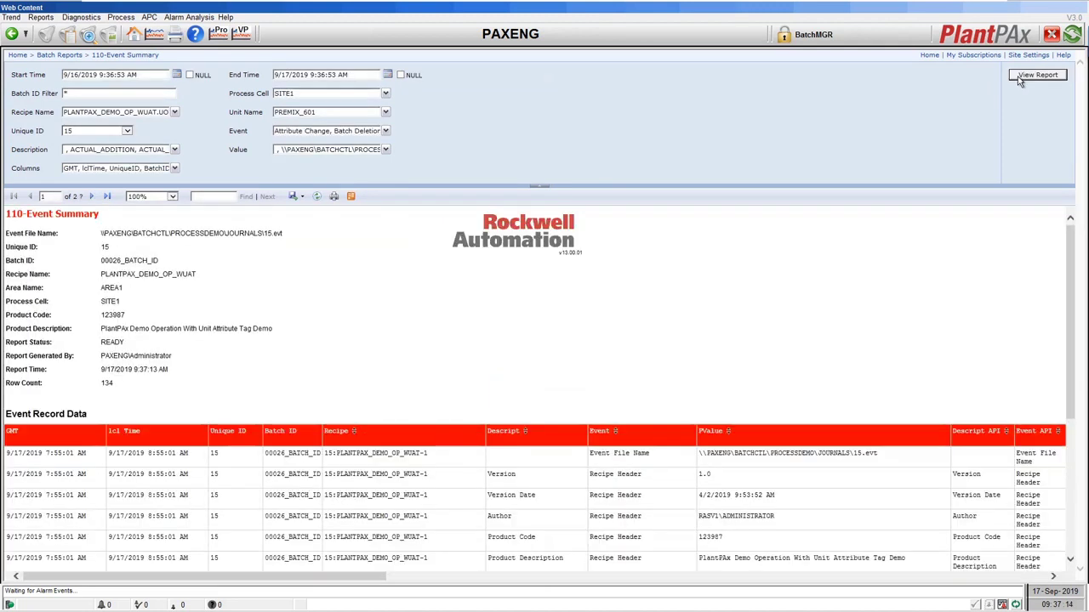
Step: Scroll the Event Record Data, view the next page, then return to Batch Reports
mouse_move(325, 576)
left_mouse_down()
mouse_move(377, 578)
mouse_move(313, 578)
left_mouse_up()
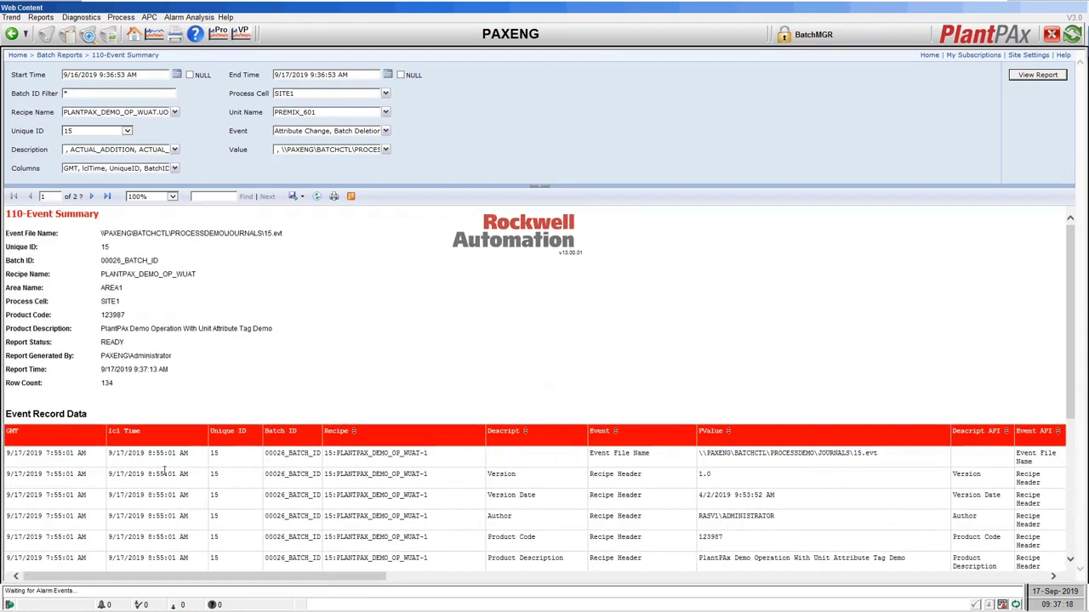
left_click_drag(1073, 361, 1085, 500)
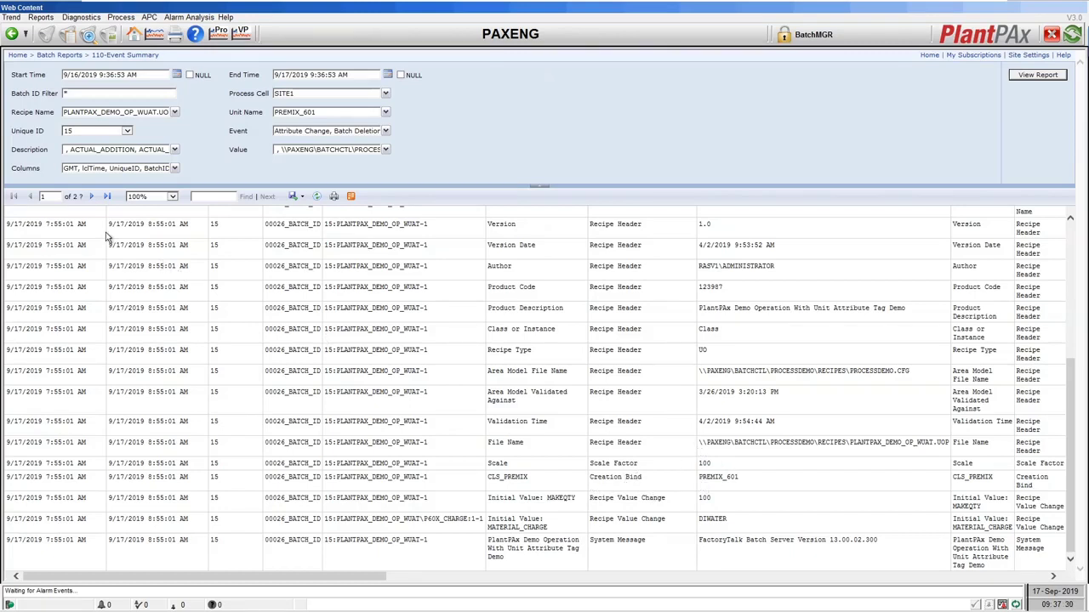
left_click(91, 196)
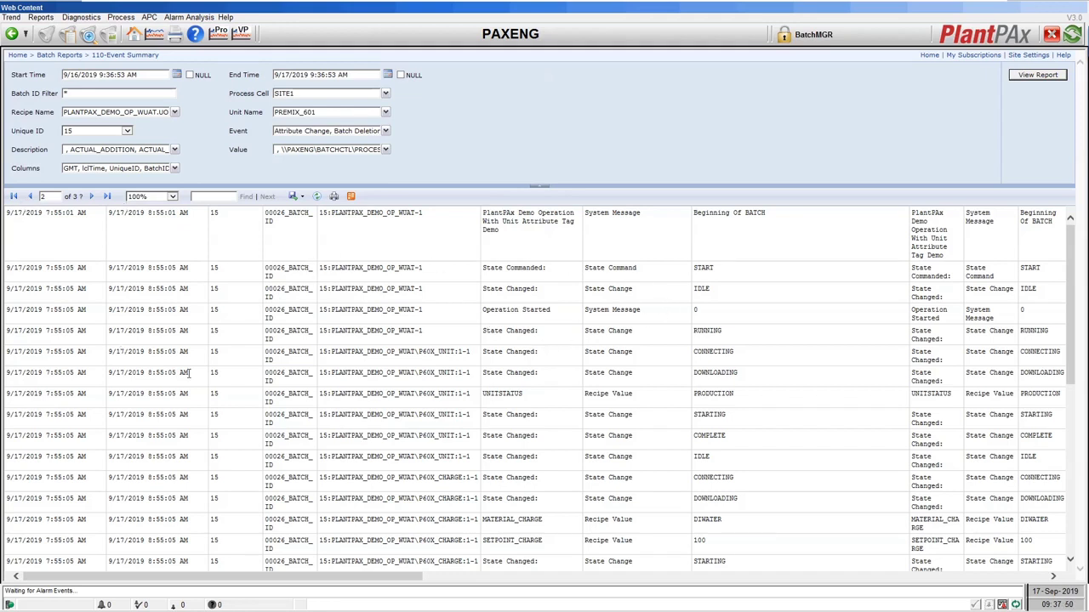
left_click(61, 55)
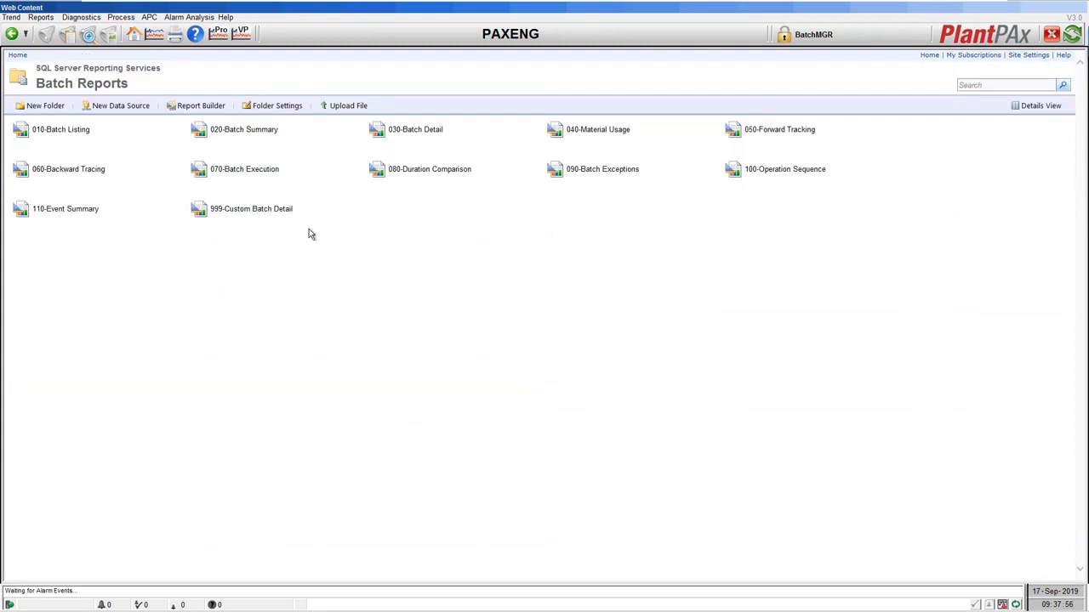
Step: Open 999-Custom Batch Detail and scroll through its Signature Events and charge phase data
left_click(265, 216)
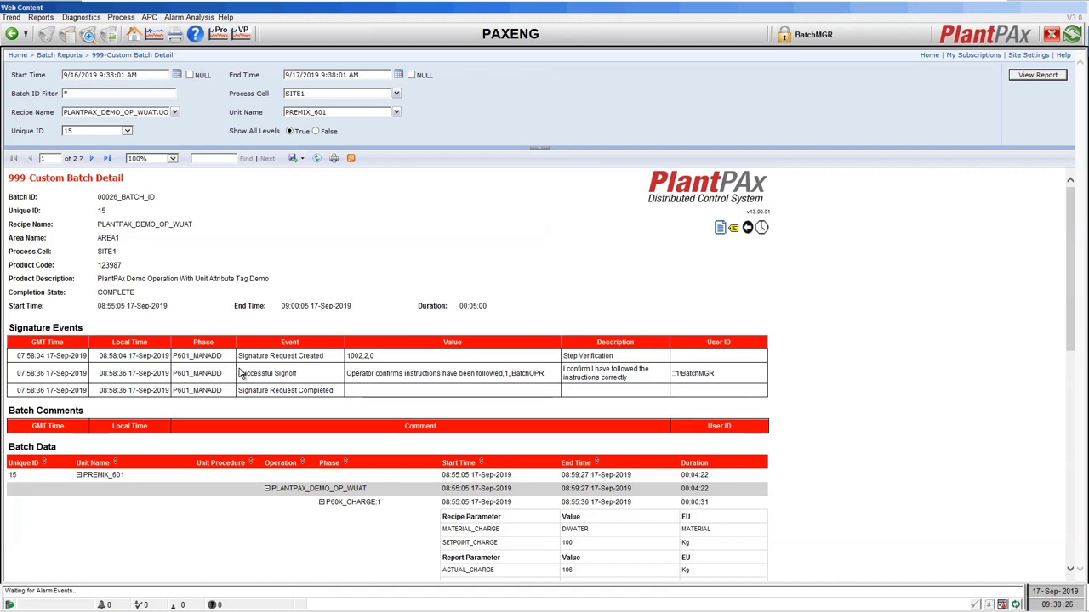
scroll(240, 374, "down", 3)
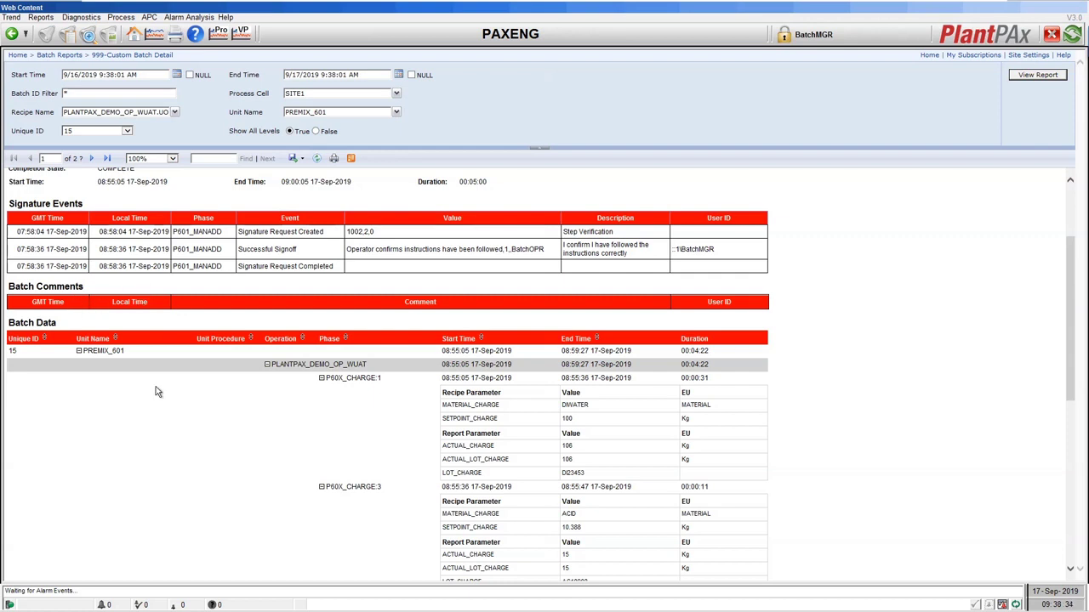
scroll(155, 391, "down", 5)
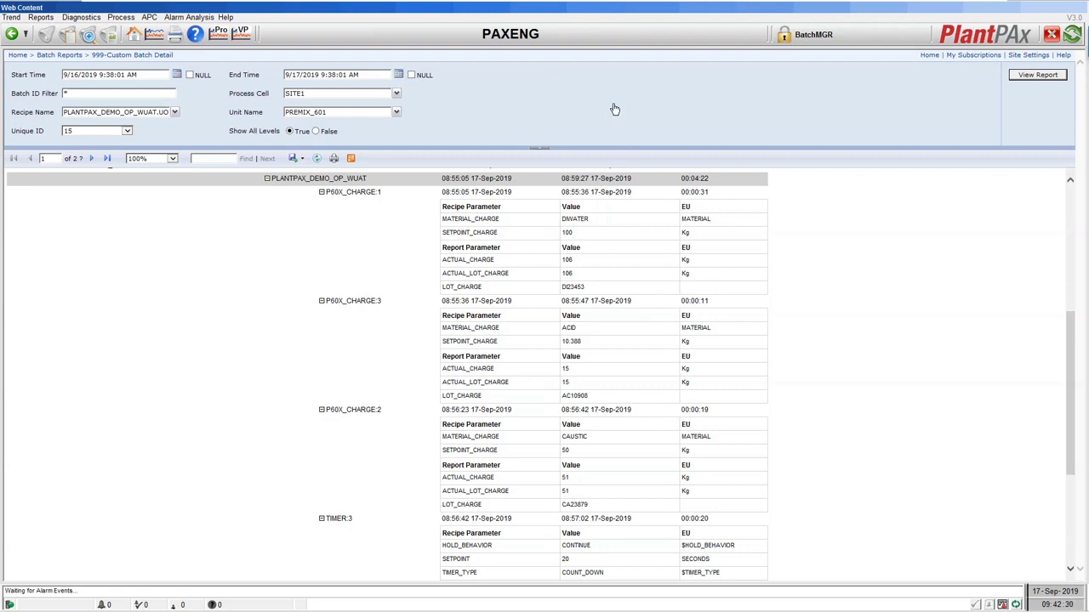
Step: Open the PM601FTBV Premix V601 display and bring up its Batch Prompt window, positioned on screen
left_click(131, 18)
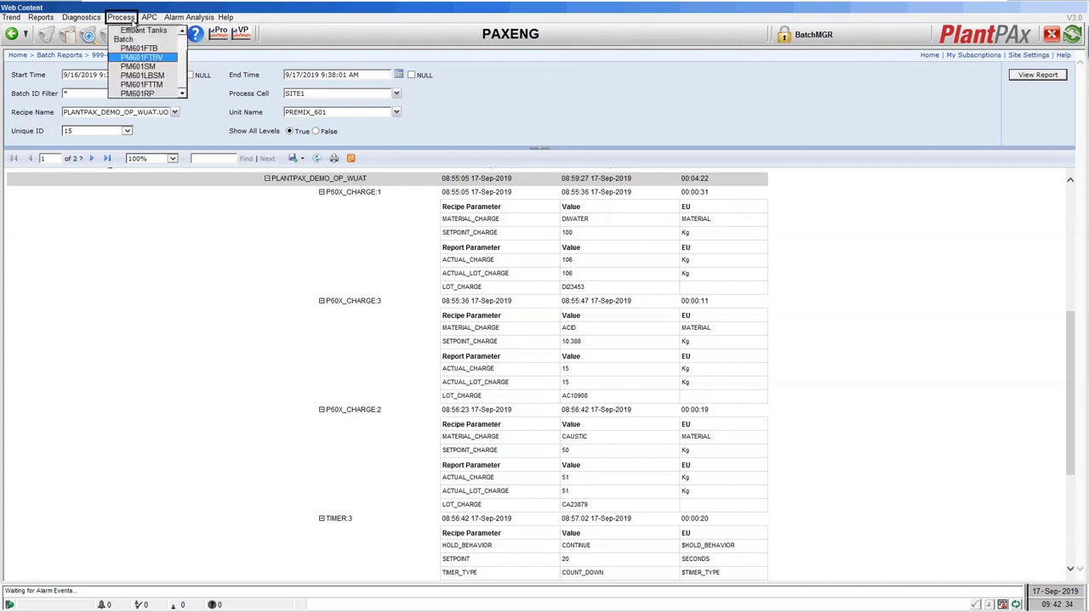
left_click(137, 57)
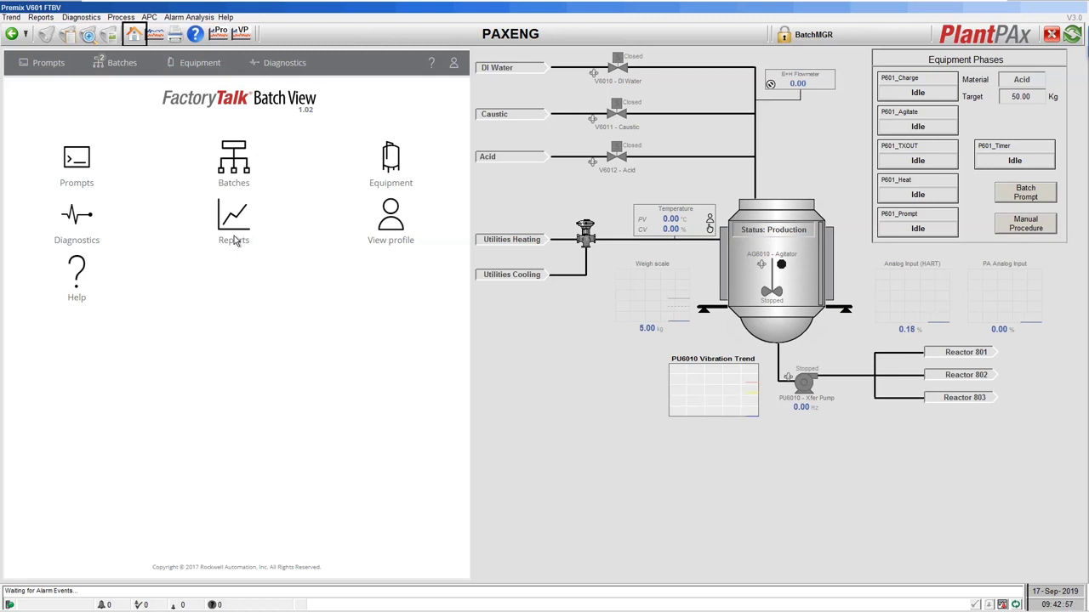
left_click(1028, 193)
mouse_move(389, 63)
left_mouse_down()
mouse_move(465, 89)
mouse_move(377, 49)
mouse_move(374, 57)
mouse_move(403, 60)
mouse_move(371, 67)
left_mouse_up()
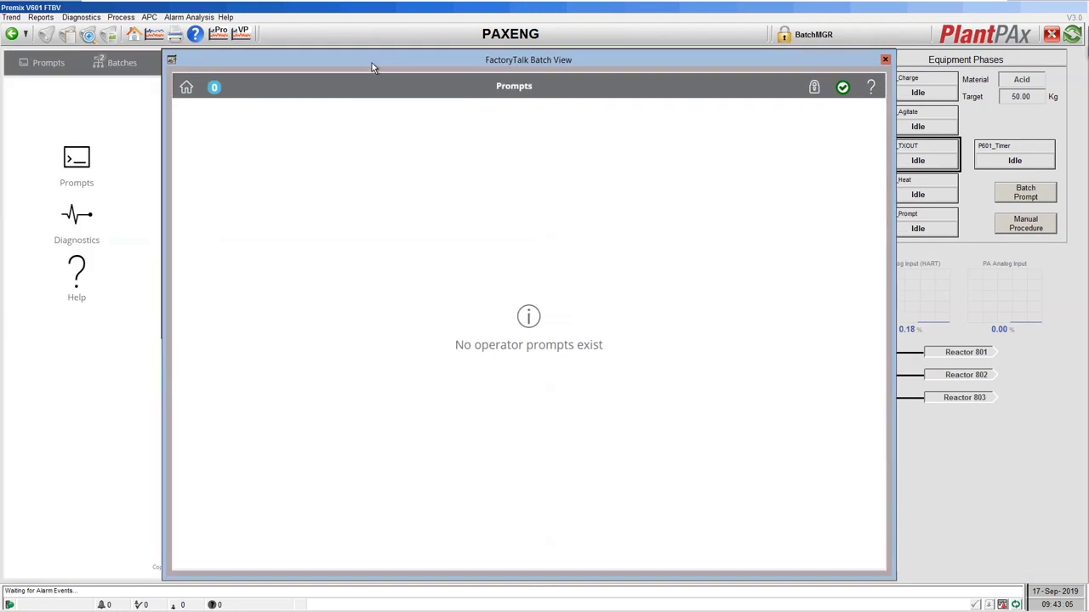
Step: Close the batch prompts window to return to the Batch View home menu
left_click(884, 58)
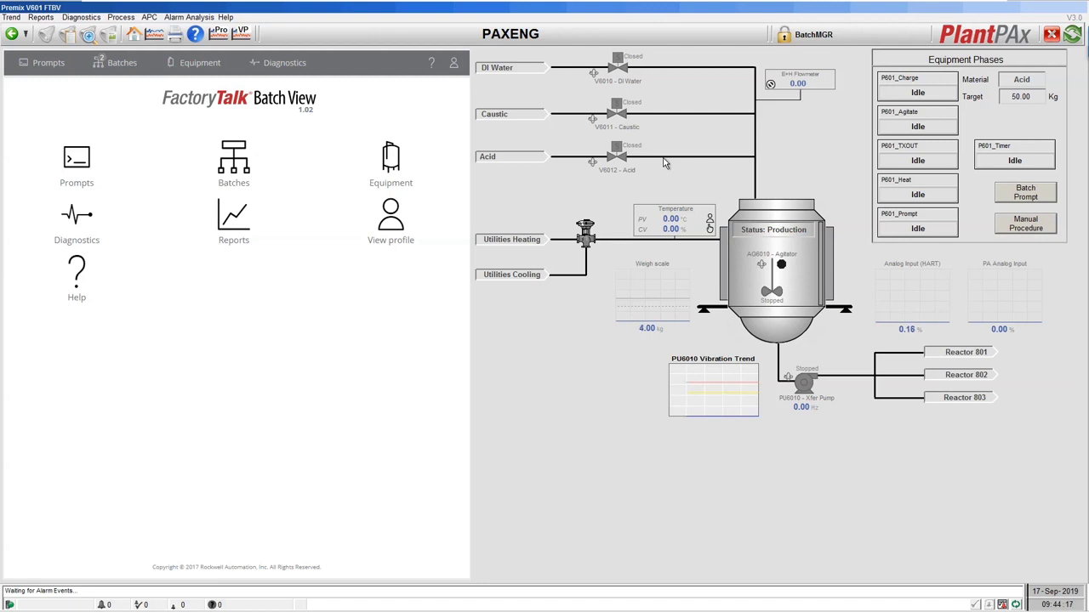
Step: Launch FactoryTalk Batch Recipe Editor from the Windows Start screen
key("super")
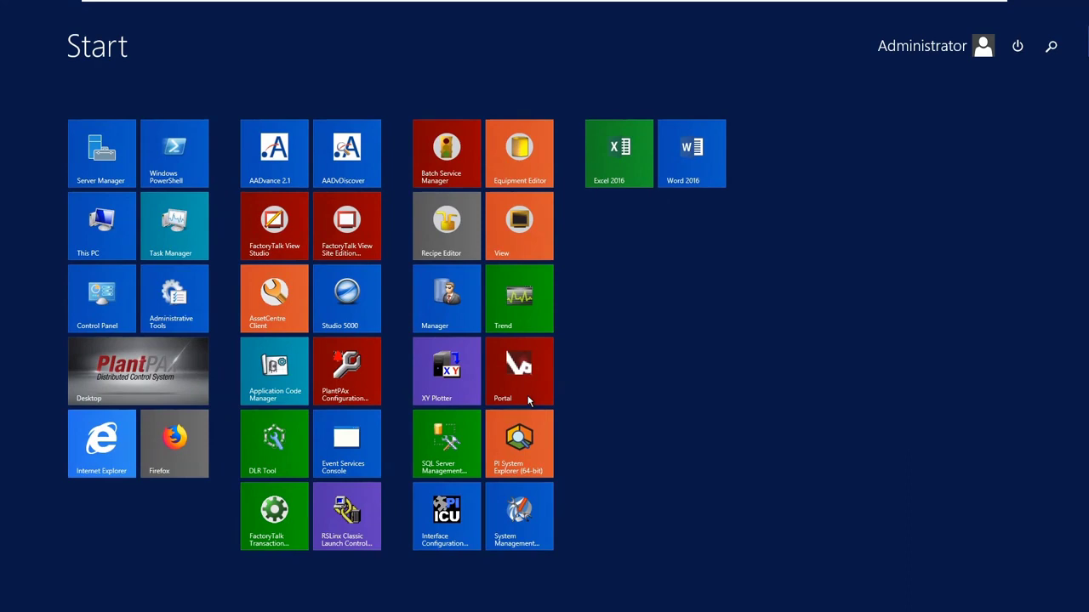
left_click(443, 225)
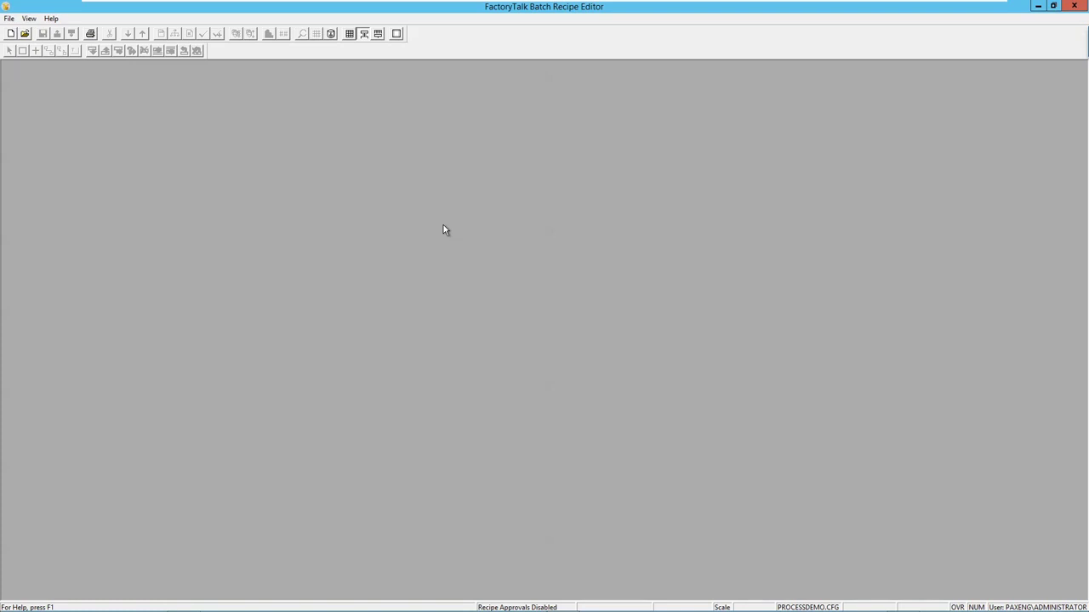
Step: Open the New recipe dialog from the toolbar
left_click(10, 34)
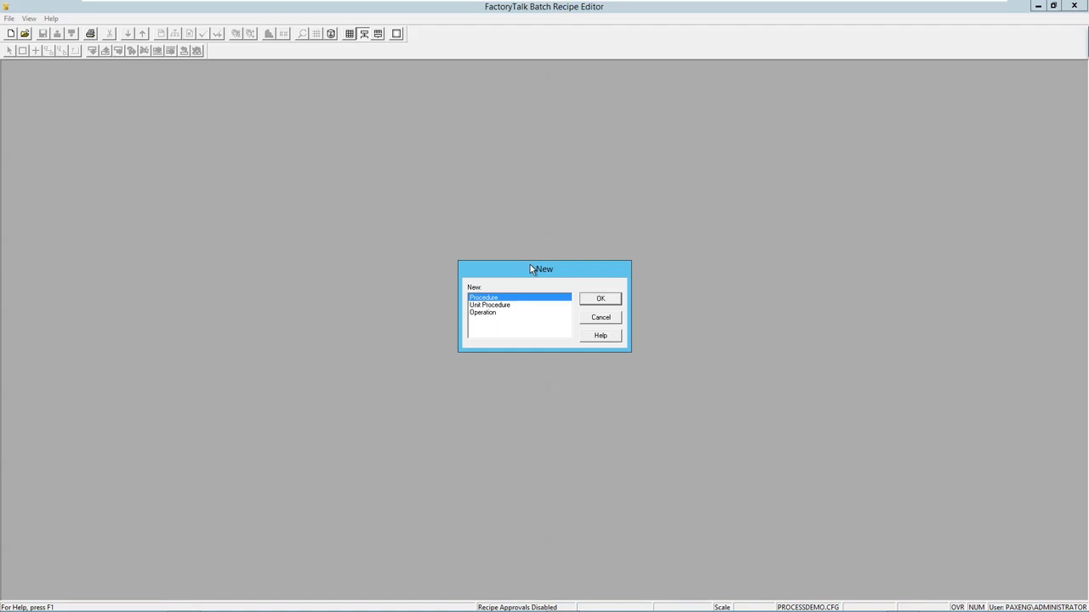
Step: Choose Operation as the new recipe type and confirm to reach the Create Operation form
left_click(491, 313)
left_click(491, 306)
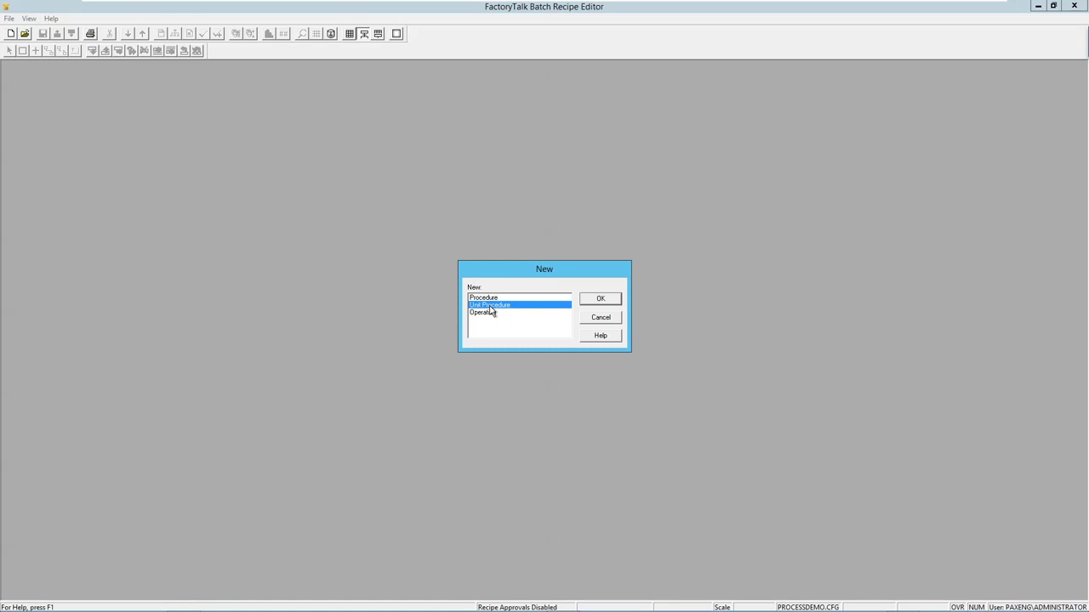
left_click(489, 314)
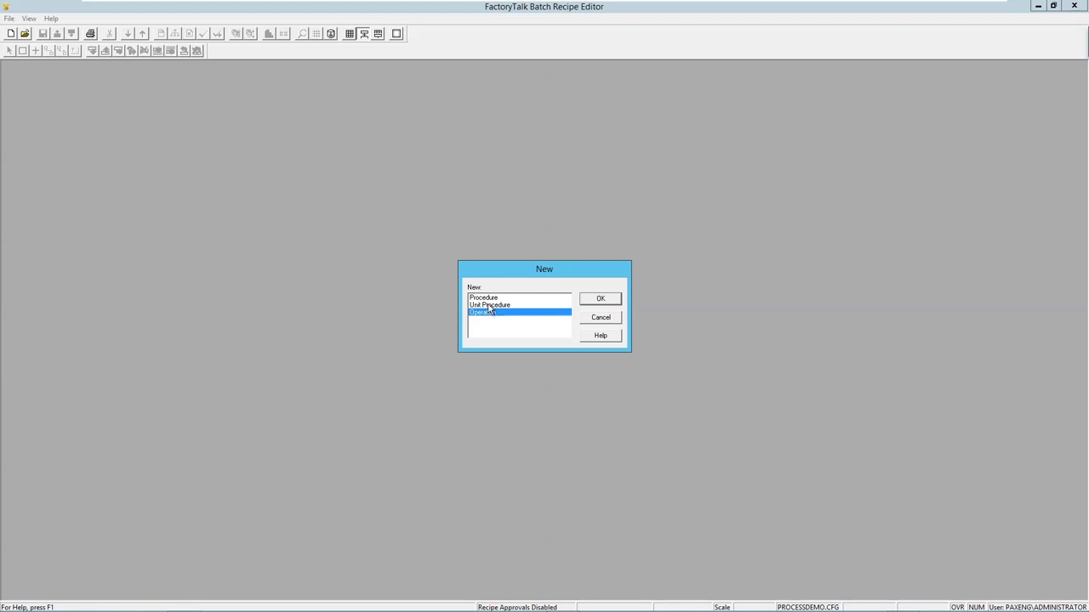
left_click(489, 305)
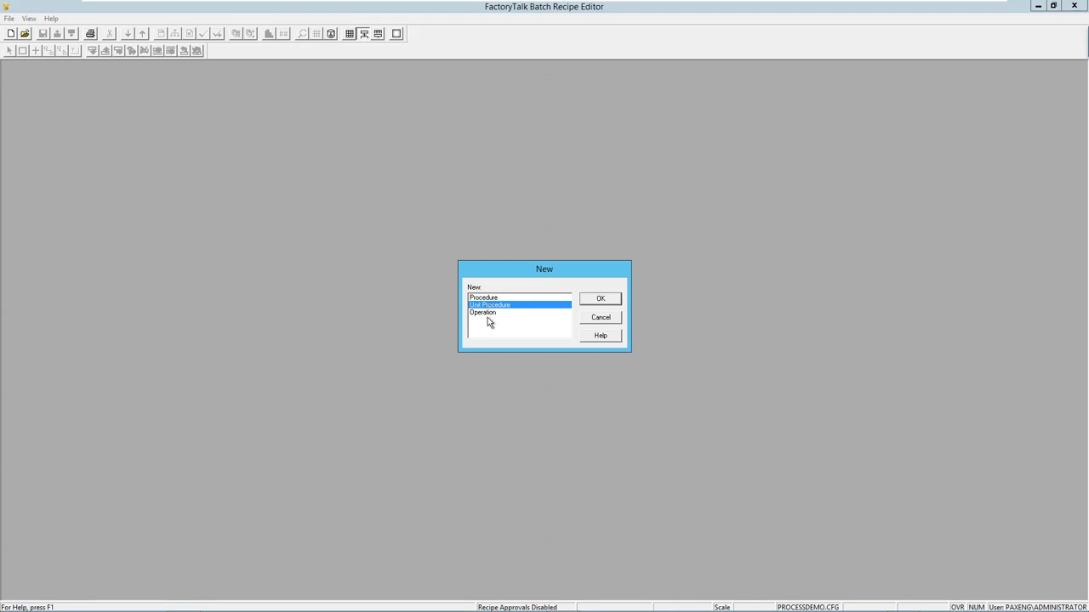
left_click(489, 313)
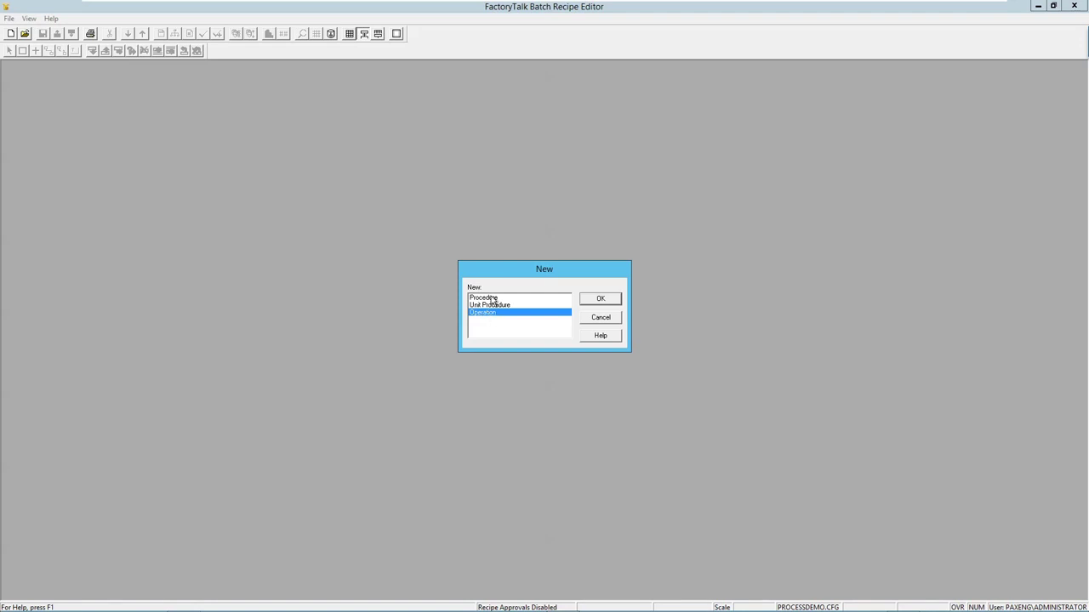
left_click(494, 304)
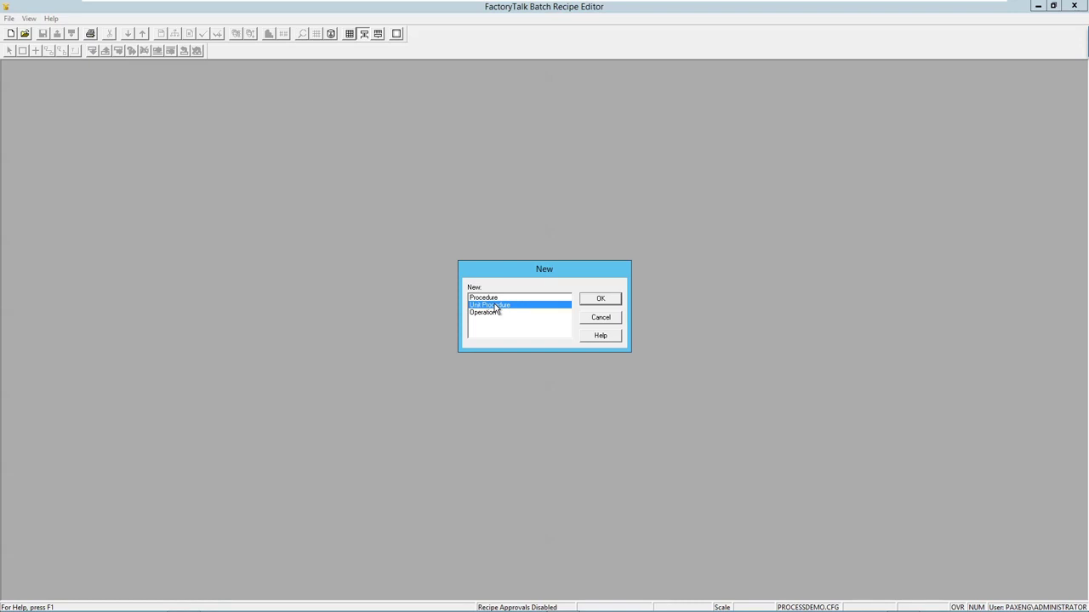
key("Up")
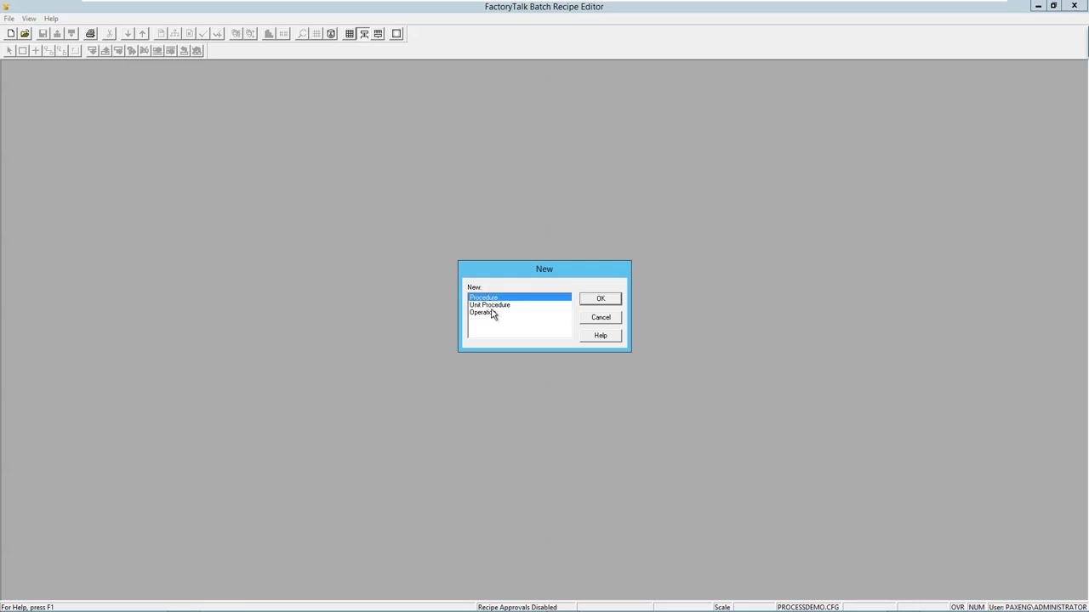
left_click(491, 306)
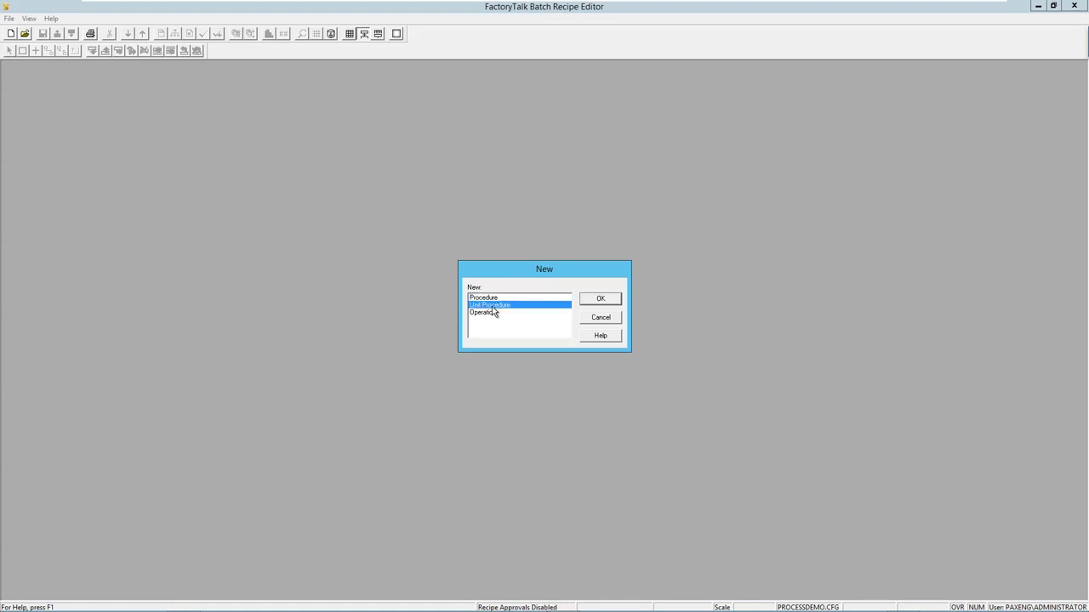
left_click(492, 298)
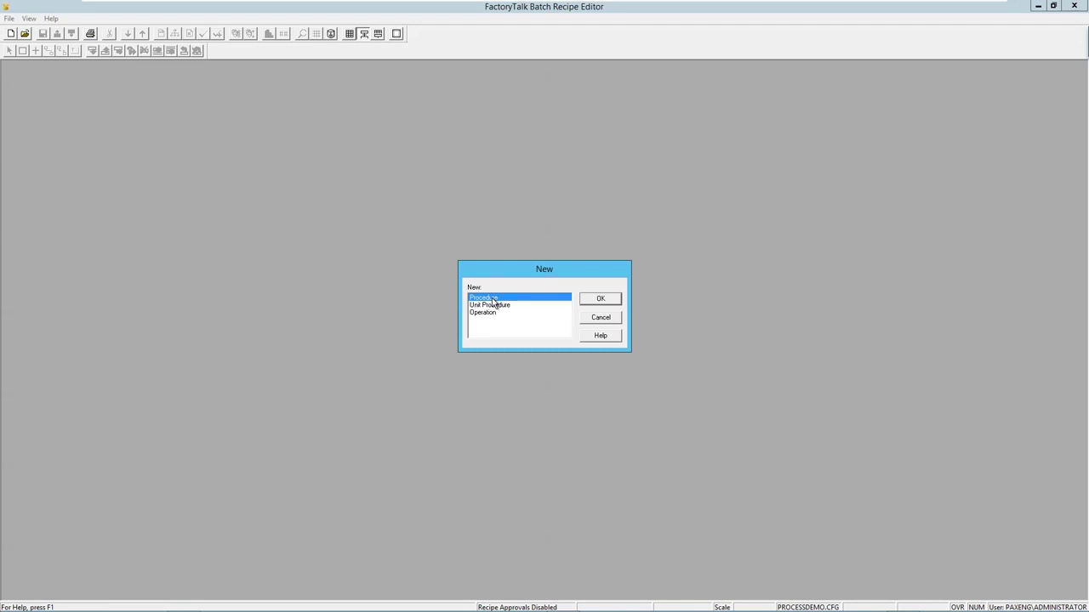
left_click(480, 306)
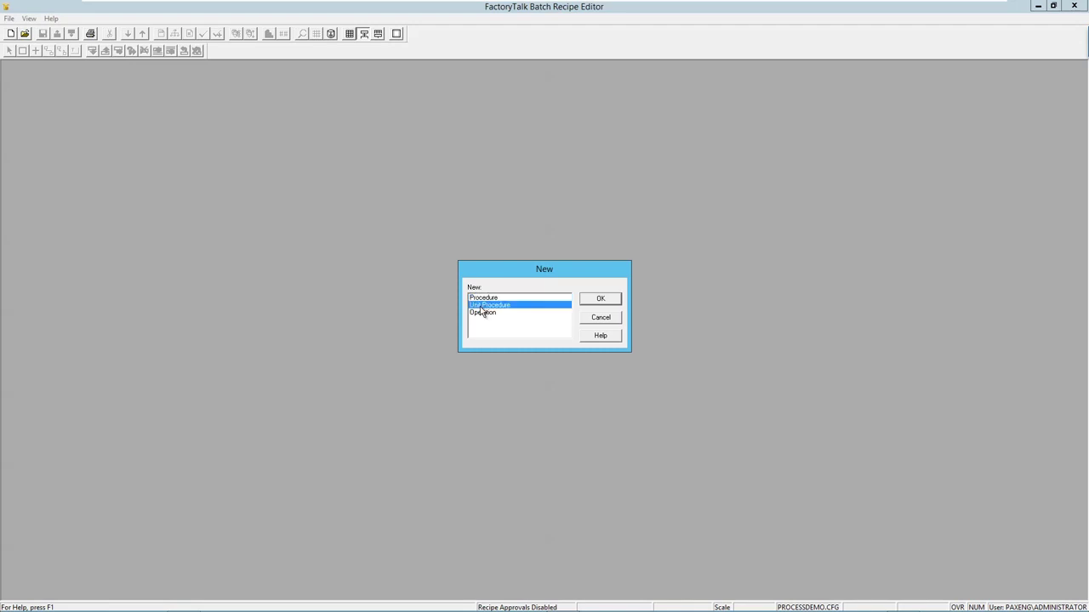
left_click(482, 314)
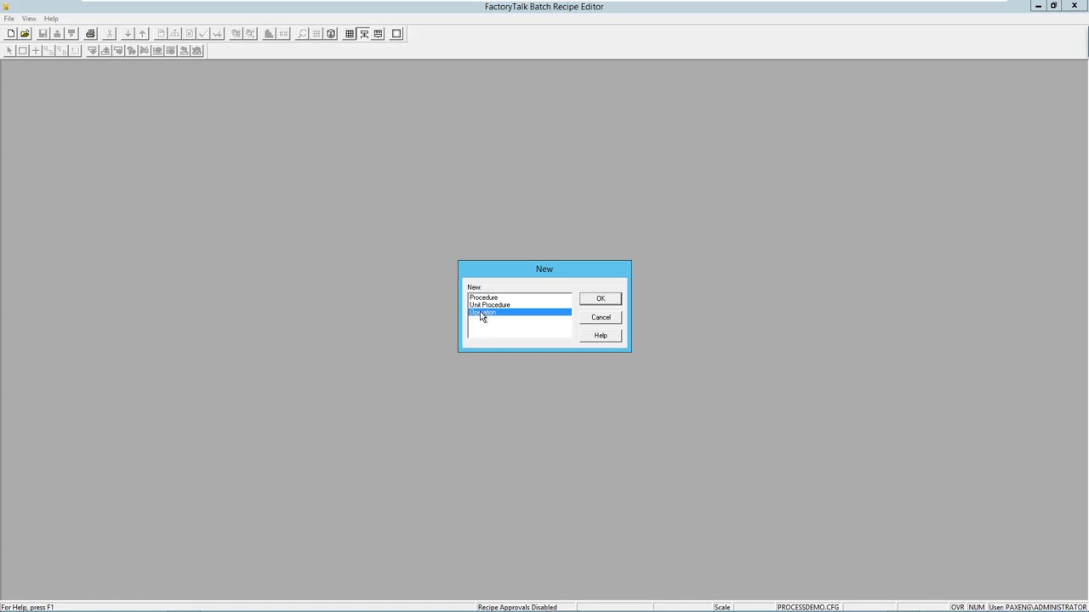
left_click(590, 303)
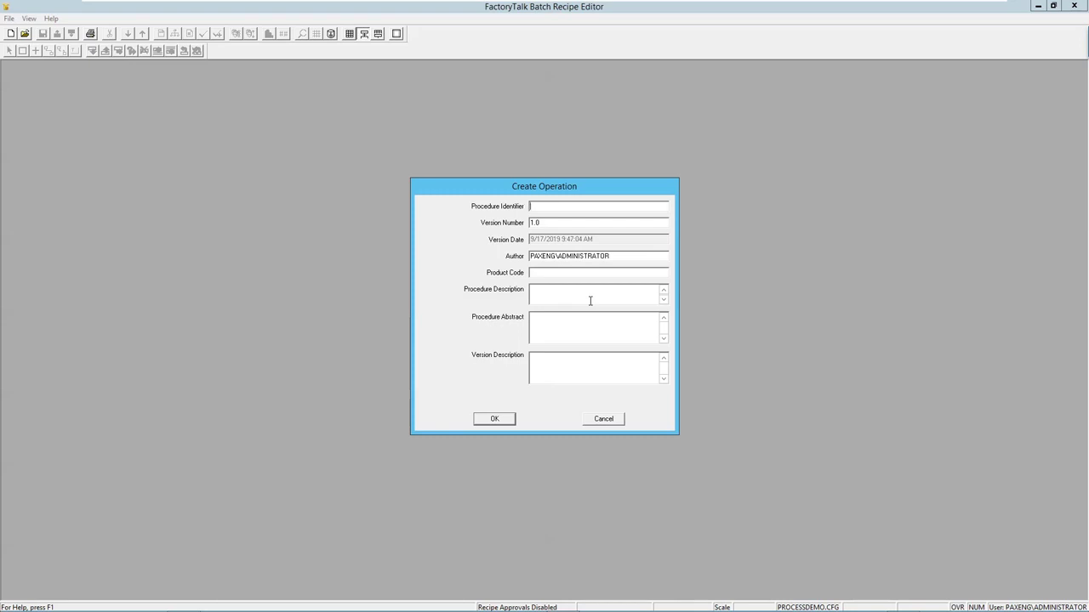
Step: Enter identifier DEMO_RECIPE, product code 12 and description 'Demo Recipe', then accept
type("DEMO")
type("_RECIPE")
type("12")
type("Demo Re")
type("cipe")
left_click(501, 421)
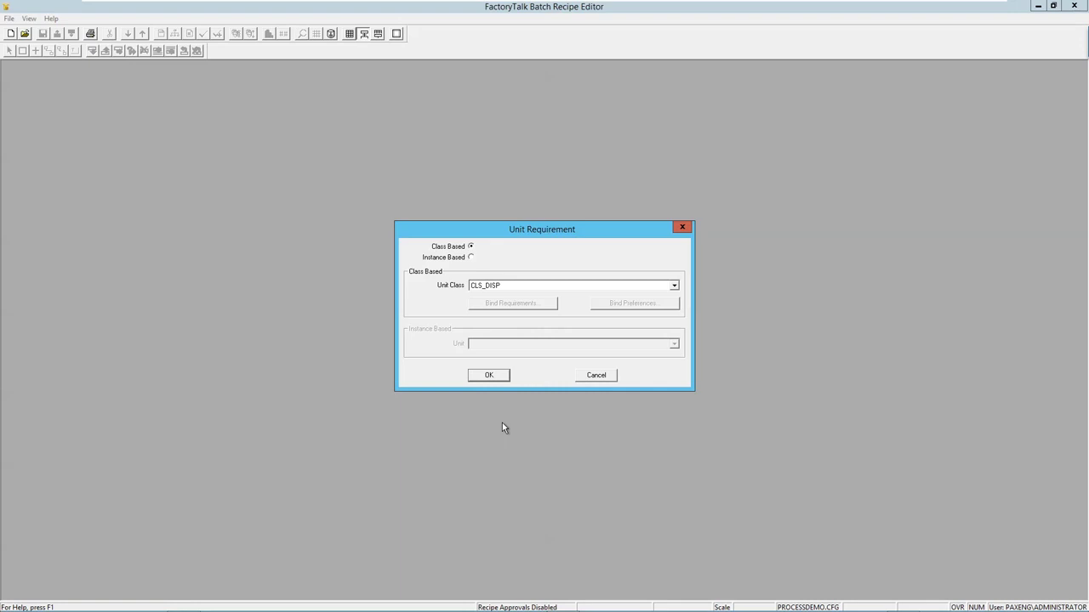
Step: Make the unit requirement class-based on CLS_PREMIX and open the recipe chart
left_click(471, 258)
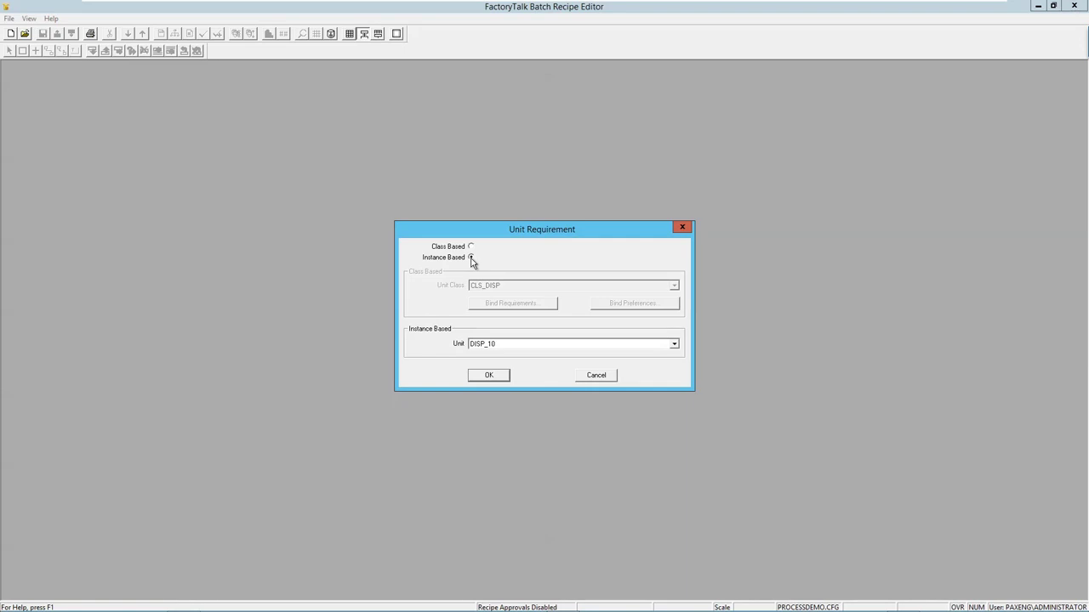
left_click(512, 346)
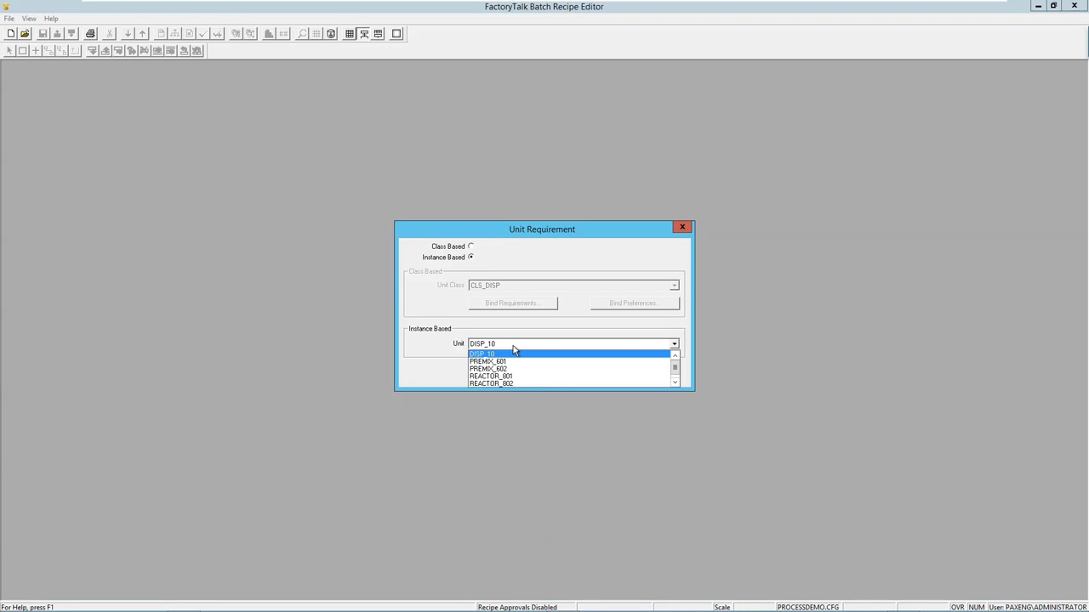
left_click(471, 251)
left_click(471, 247)
left_click(522, 285)
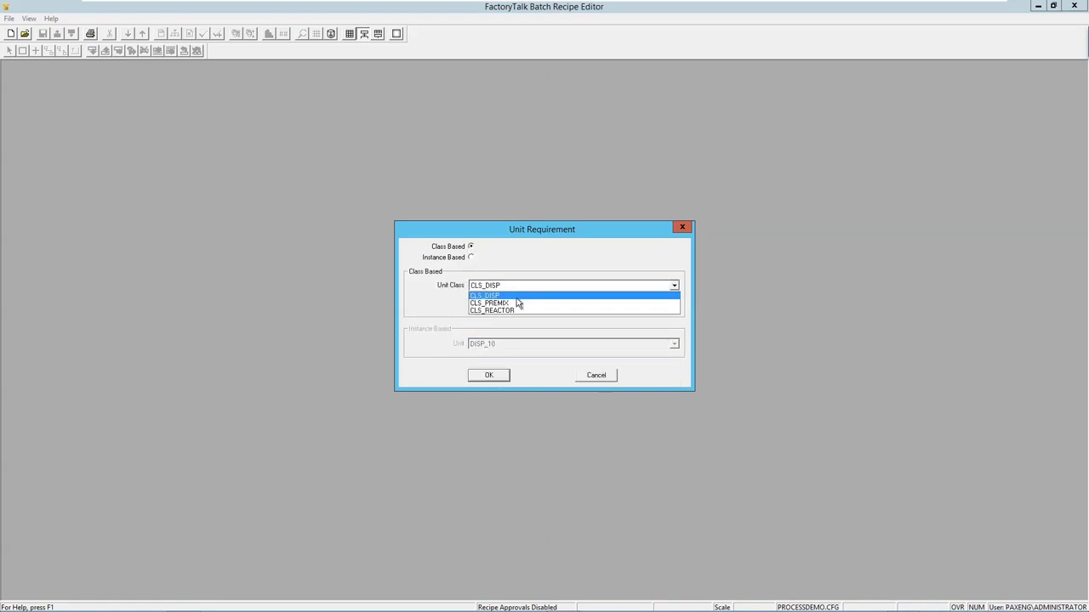
left_click(515, 303)
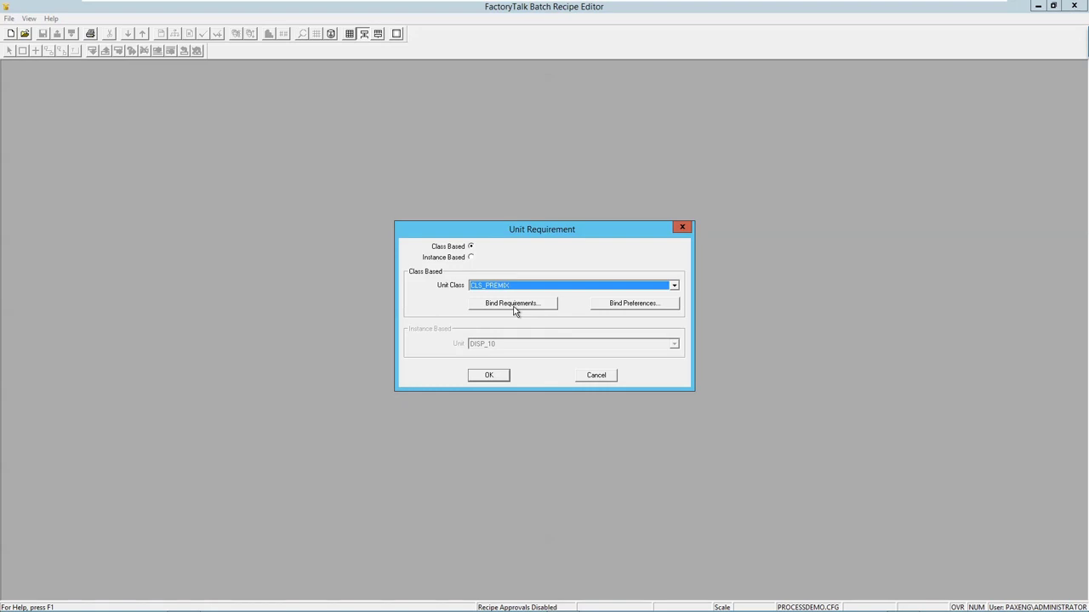
left_click(488, 375)
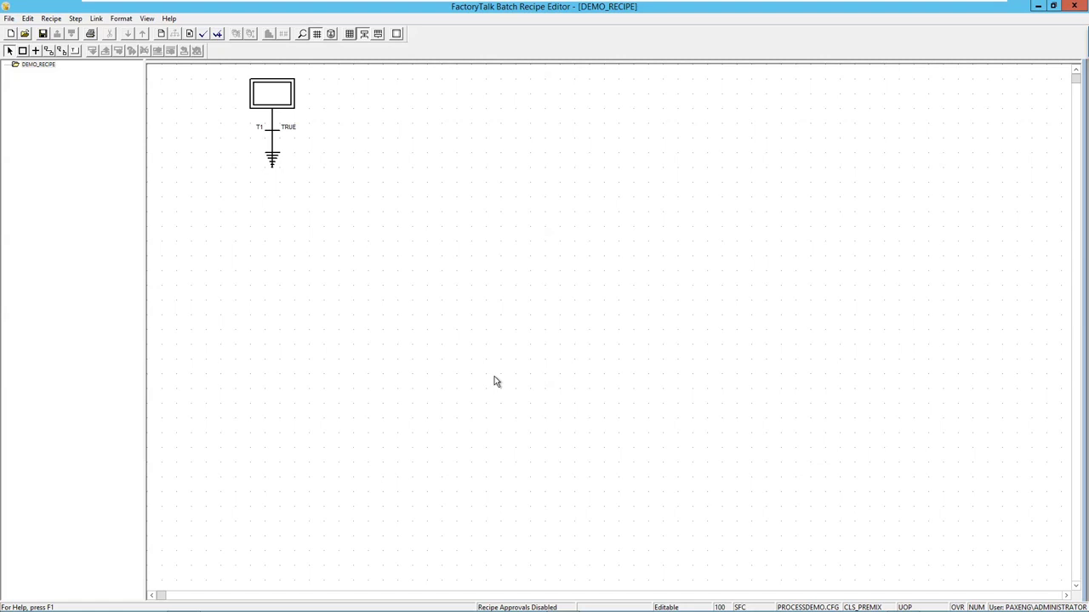
Step: Add two sequential P60X_CHARGE steps after transitions T1 and T2
left_click(272, 133)
left_click(93, 51)
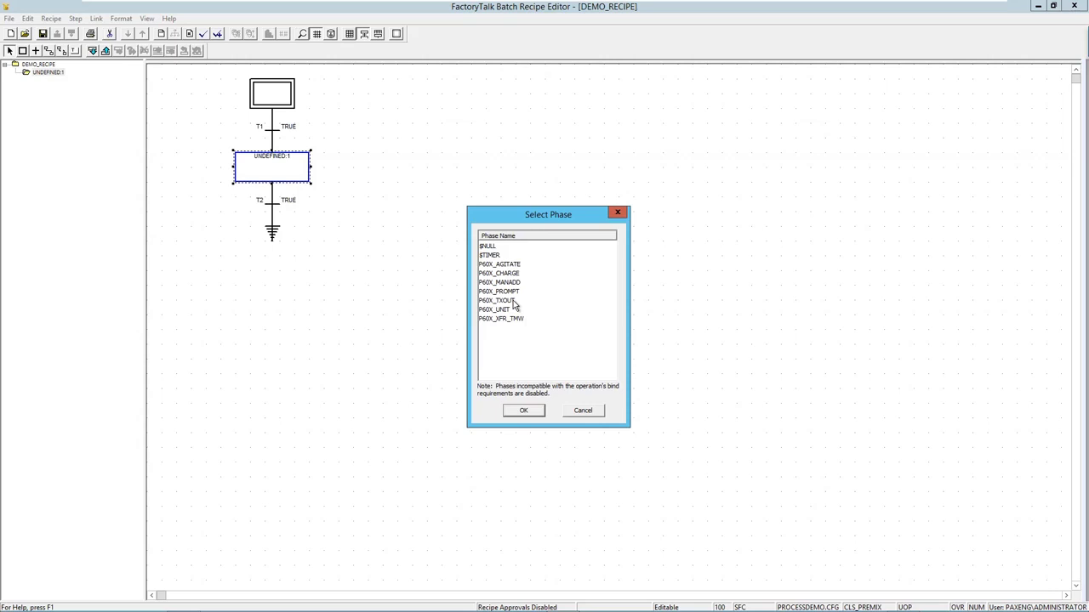
left_click(503, 277)
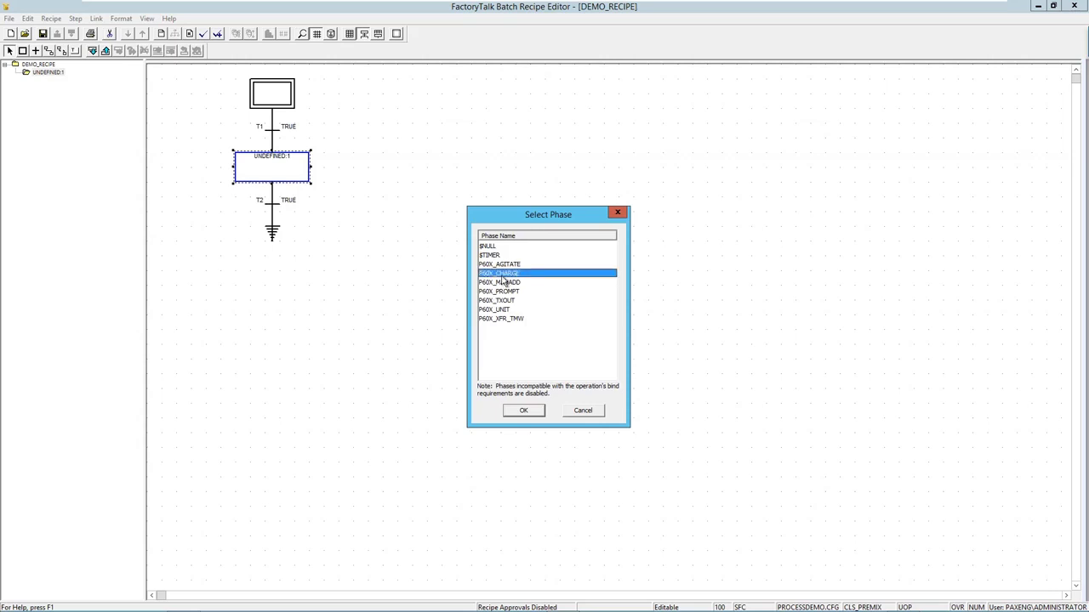
left_click(531, 412)
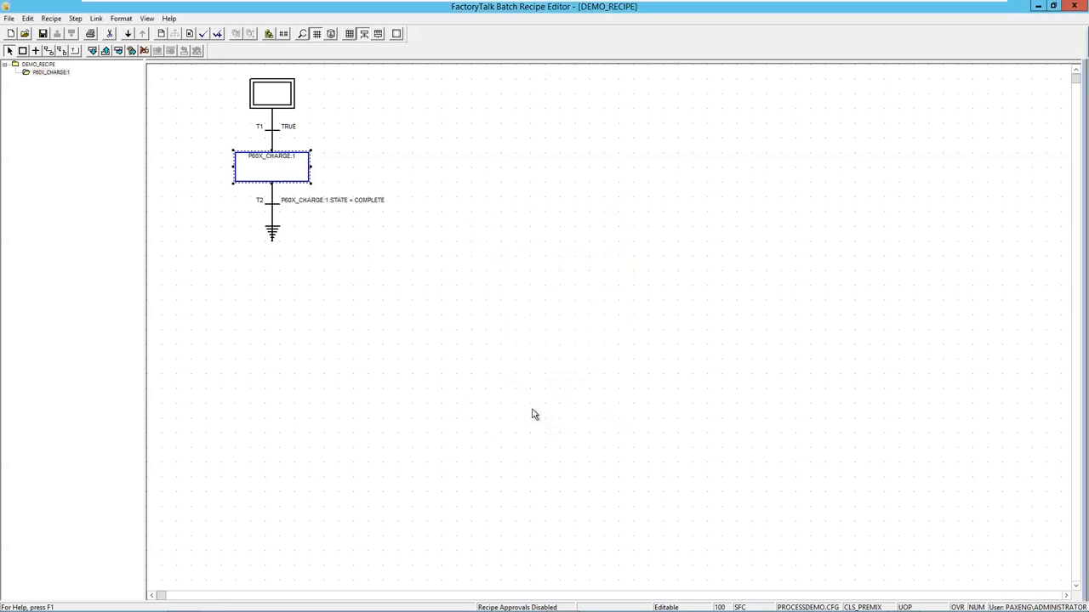
left_click(273, 206)
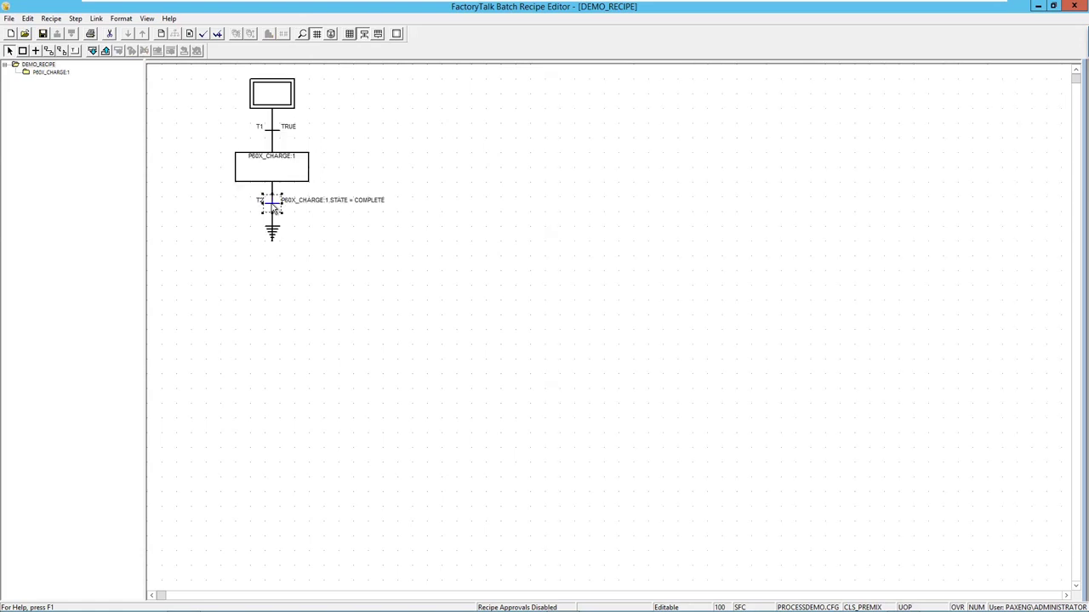
left_click(91, 51)
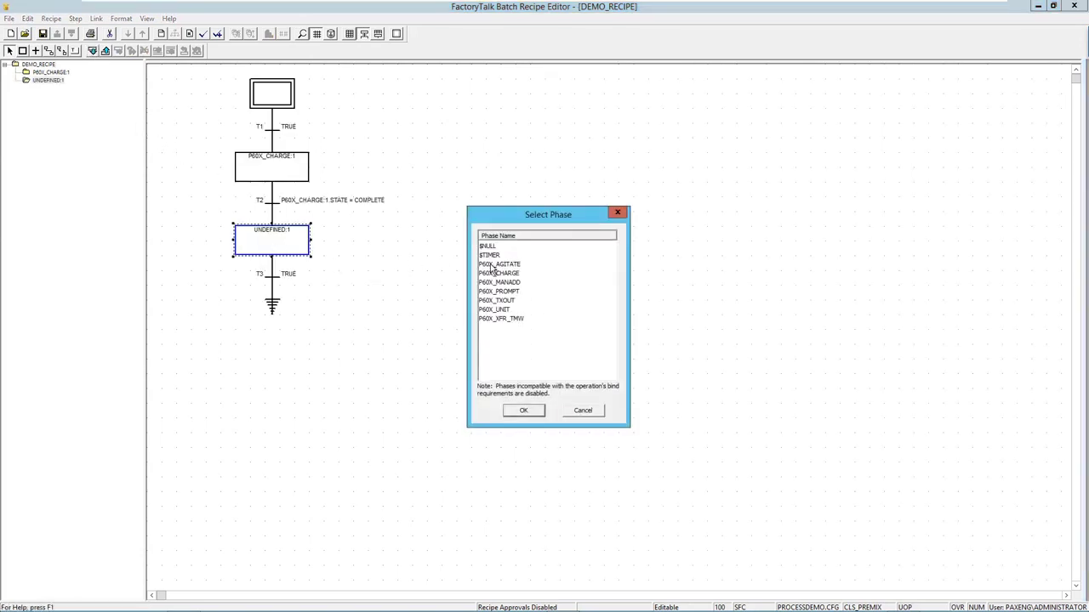
left_click(501, 273)
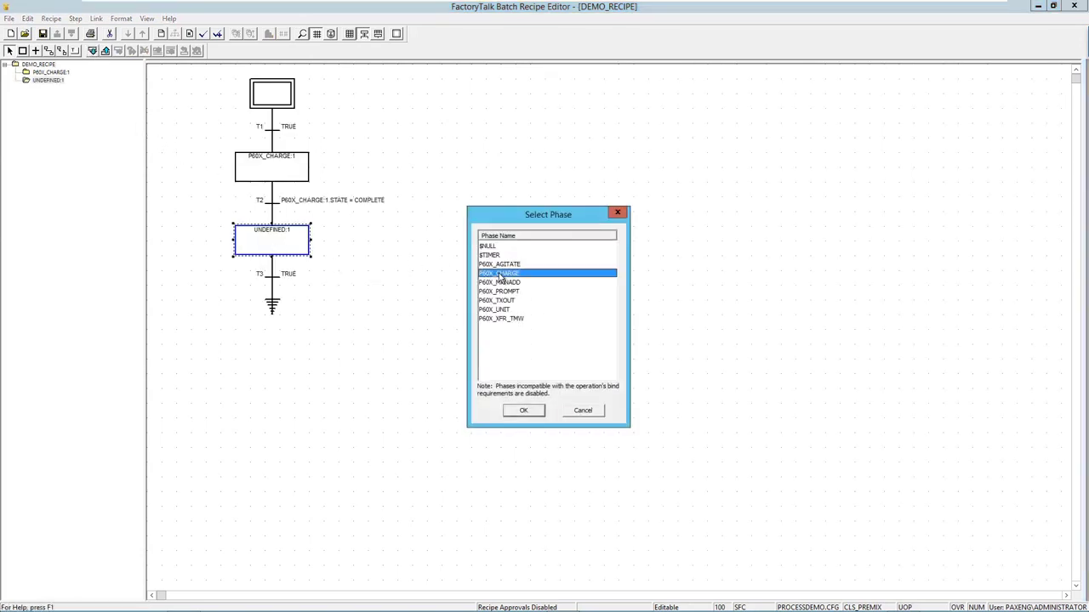
left_click(532, 413)
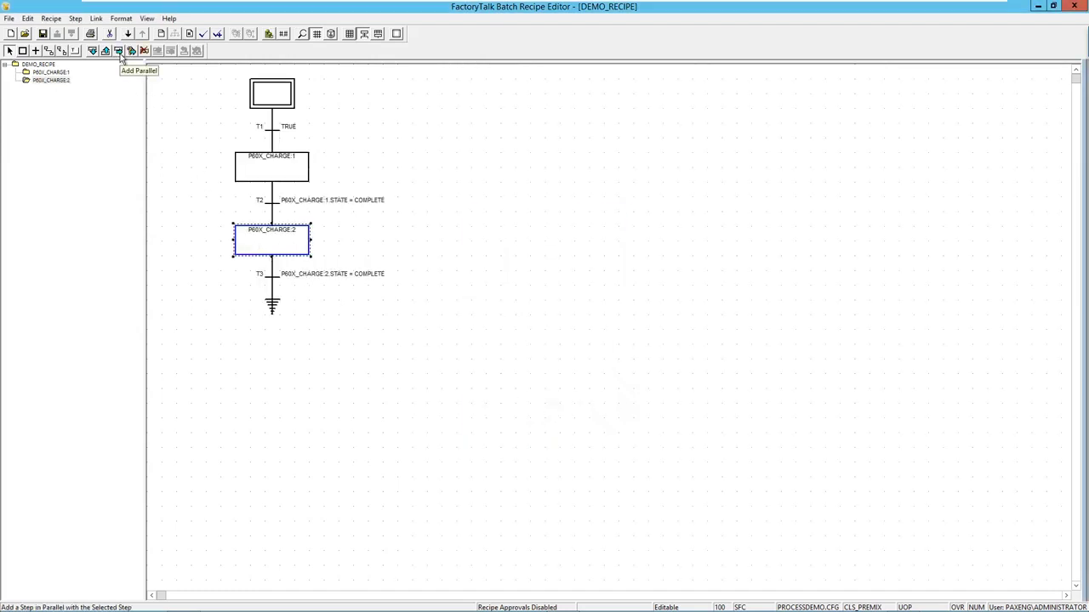
Step: Add P60X_AGITATE parallel to the second charge, then P60X_TXOUT after T3
left_click(120, 52)
left_click(500, 264)
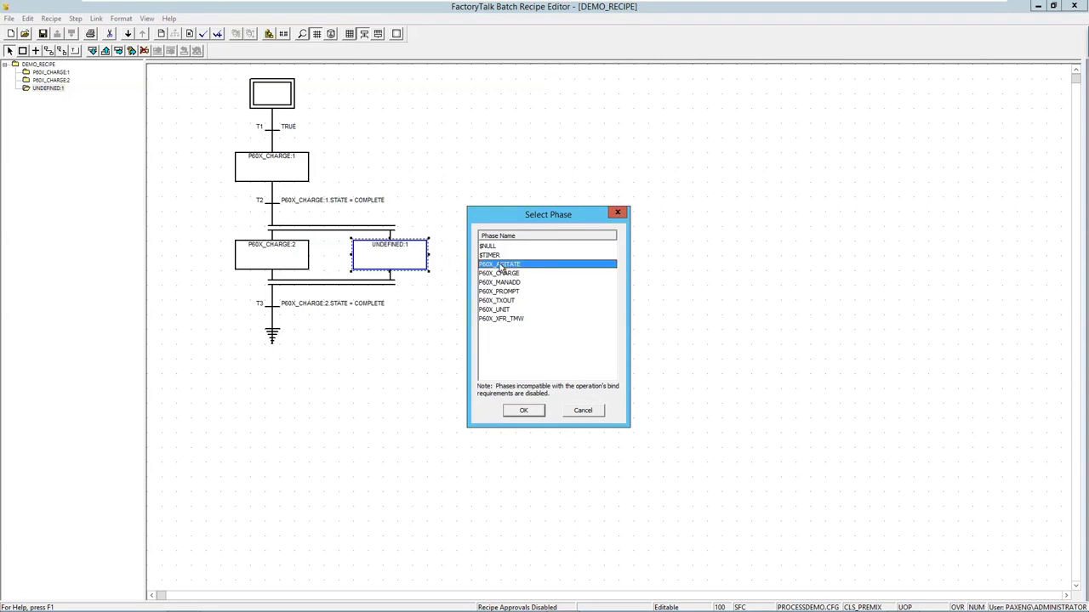
left_click(525, 410)
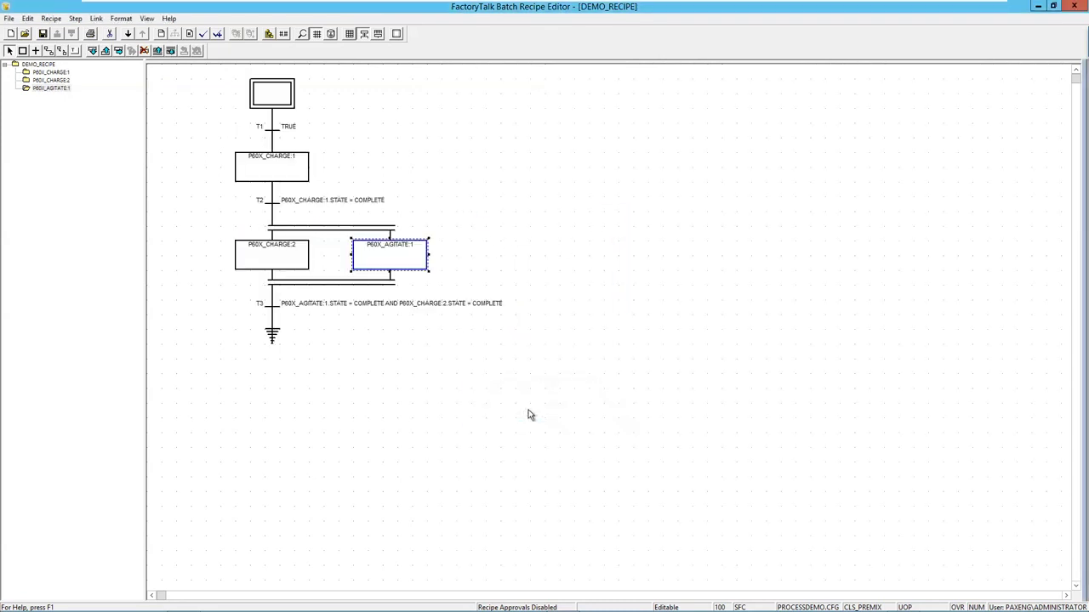
left_click(275, 312)
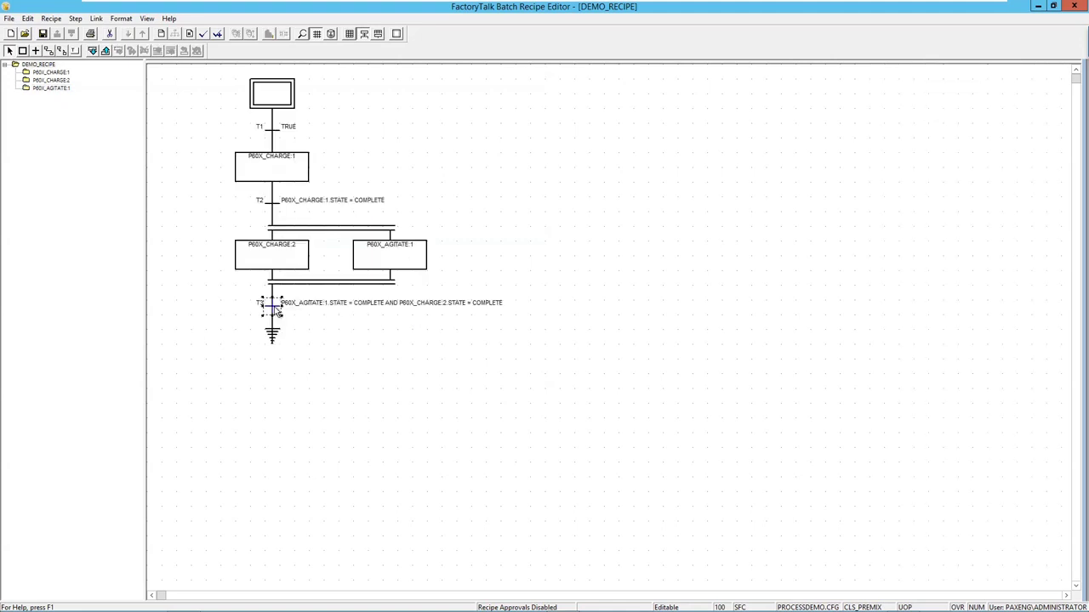
left_click(92, 51)
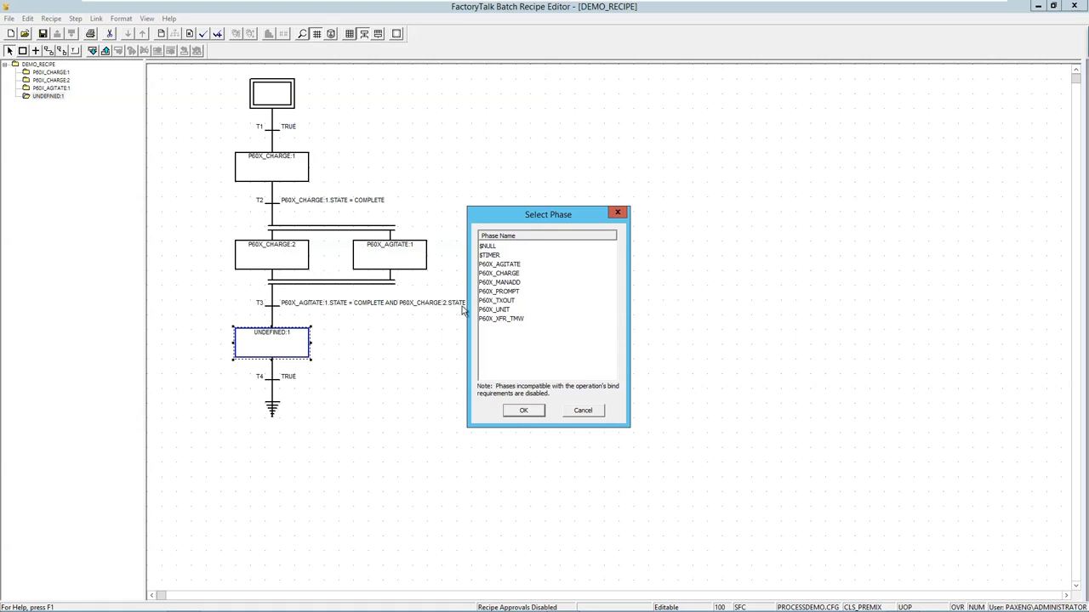
left_click(495, 301)
left_click(533, 410)
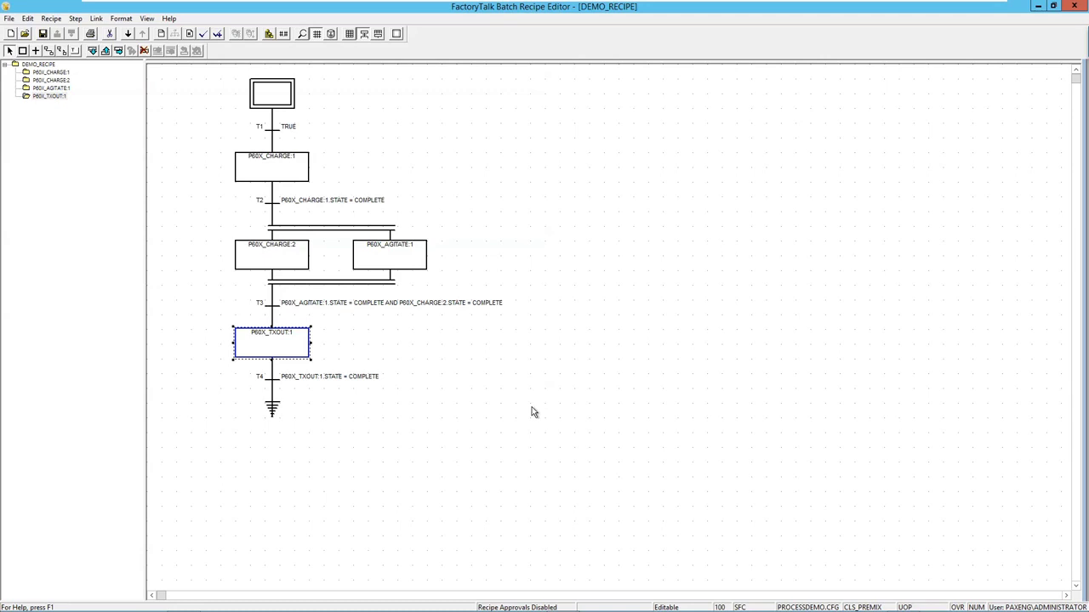
left_click(286, 170)
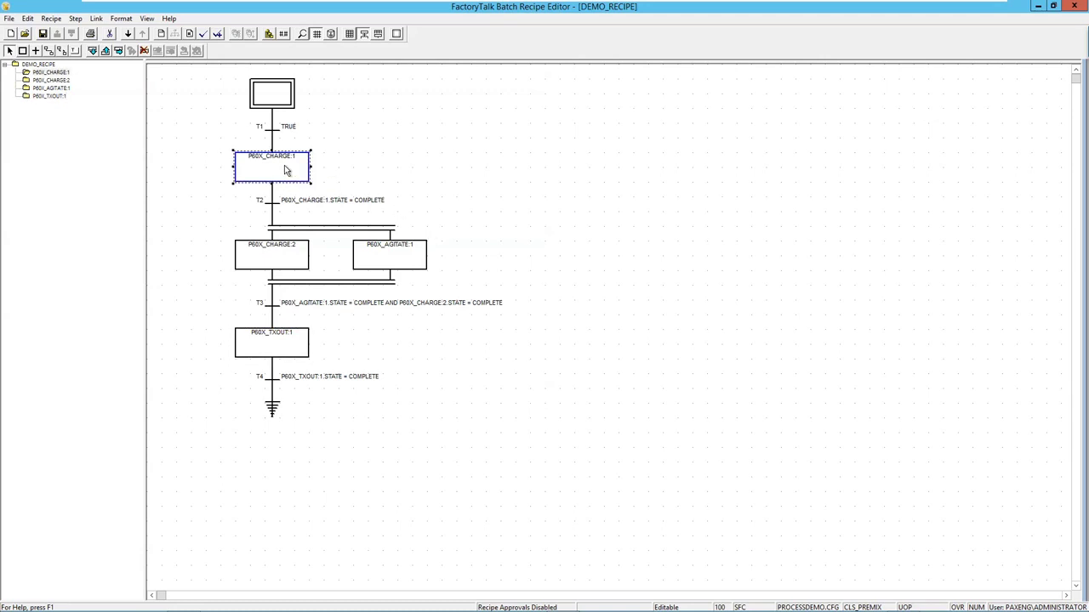
Step: Open P60X_CHARGE:1's parameter values, leaving MATERIAL_CHARGE's origin set to Value
left_click(284, 35)
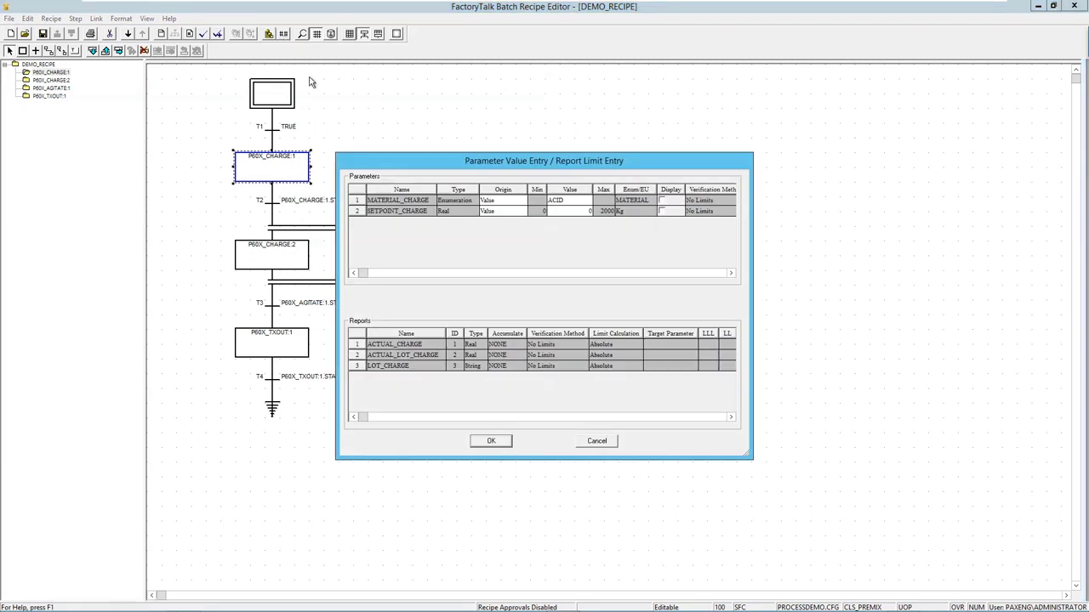
left_click_drag(401, 162, 586, 97)
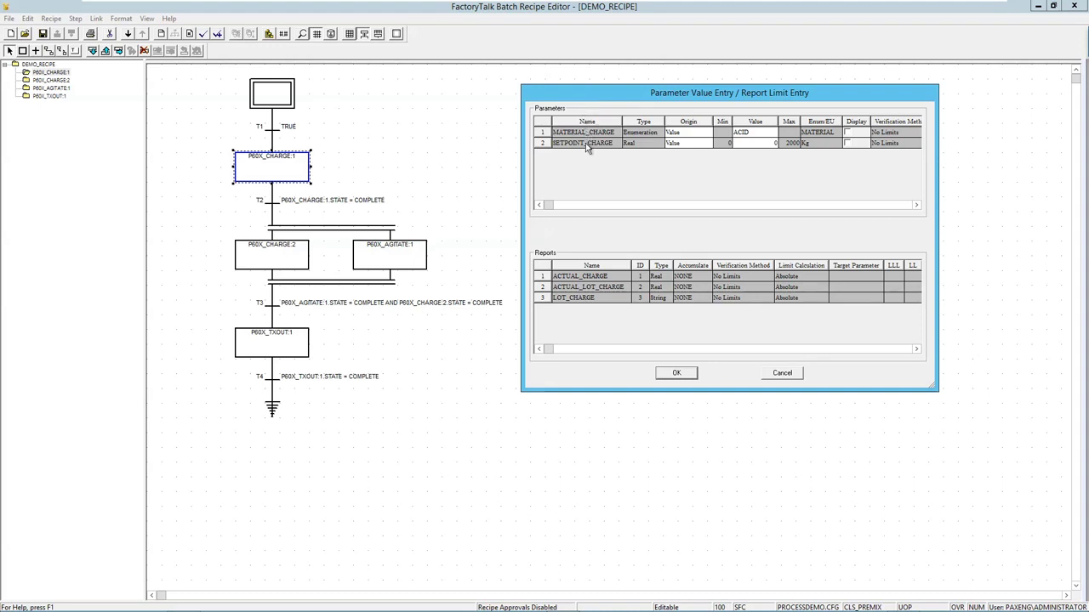
left_click(696, 136)
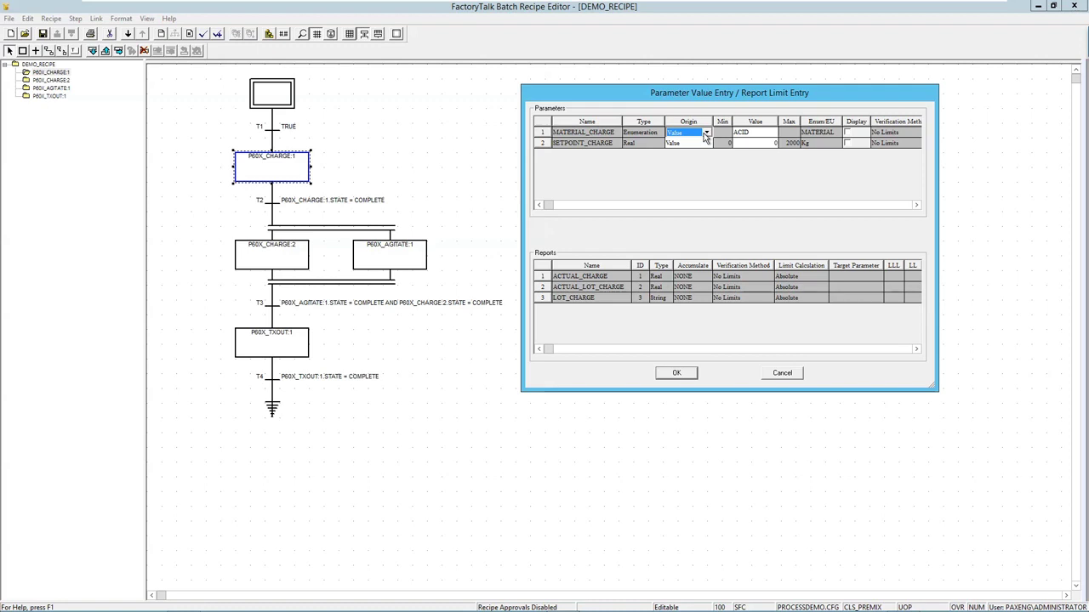
left_click(705, 134)
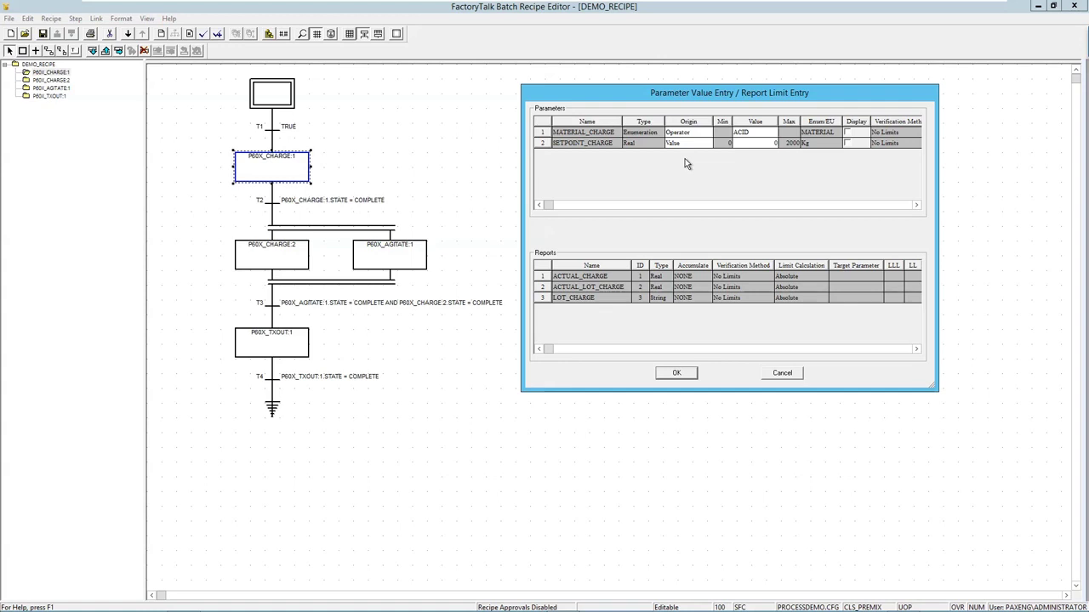
left_click(699, 133)
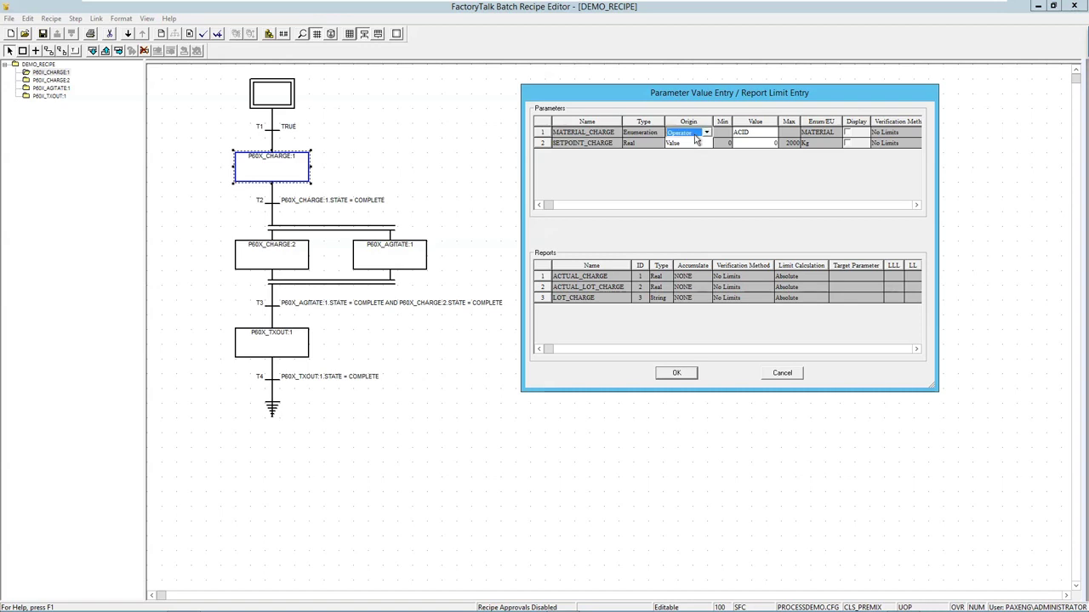
left_click(706, 134)
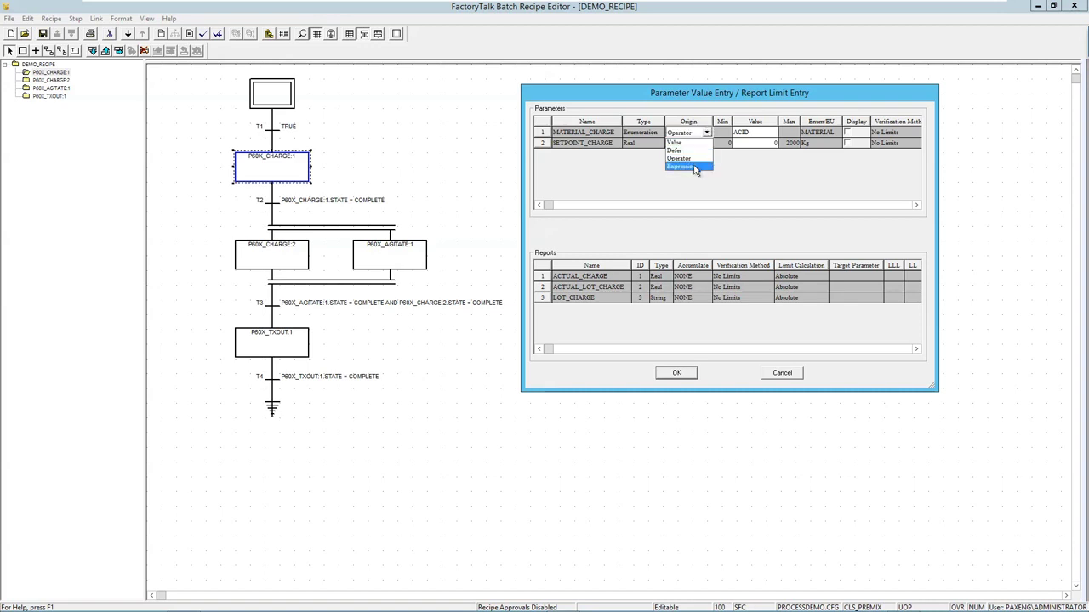
left_click(689, 166)
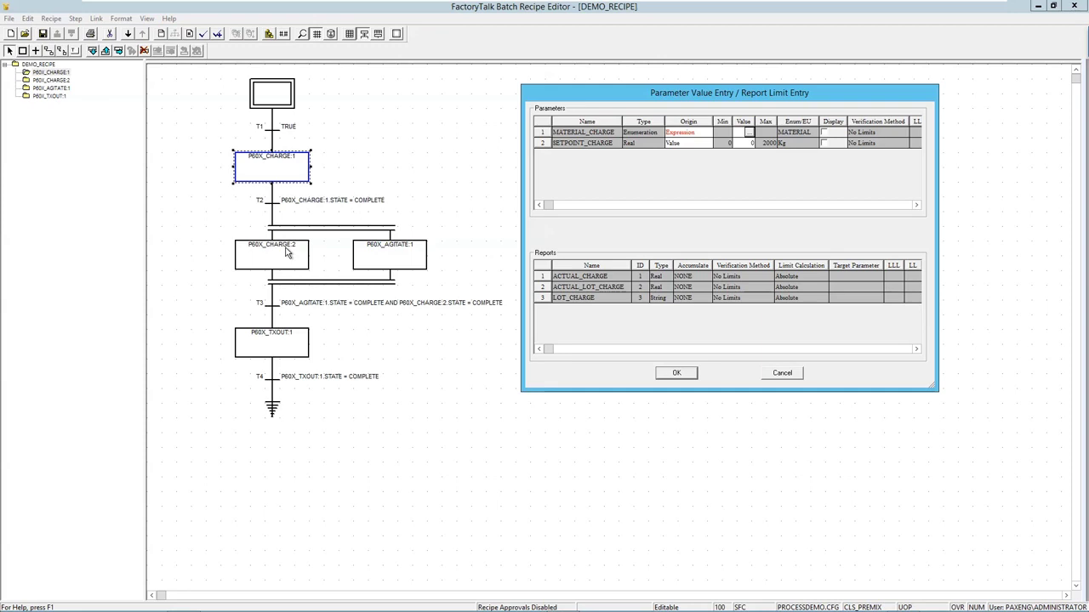
left_click(710, 134)
left_click(706, 132)
left_click(705, 144)
Step: Set MATERIAL_CHARGE to DIWATER and SETPOINT_CHARGE to 100, then confirm
left_click(761, 139)
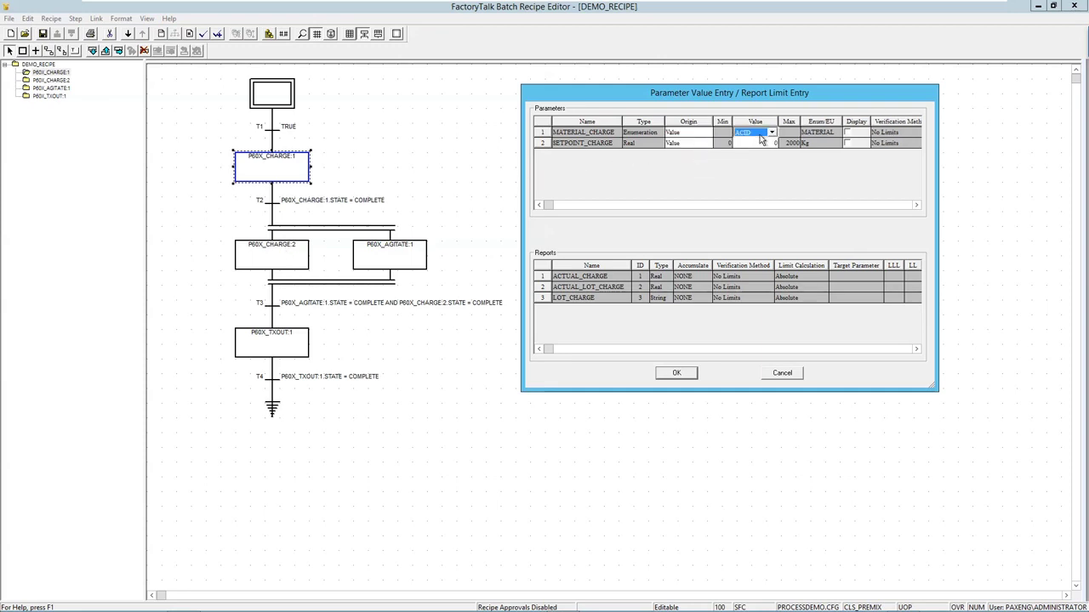
left_click(771, 134)
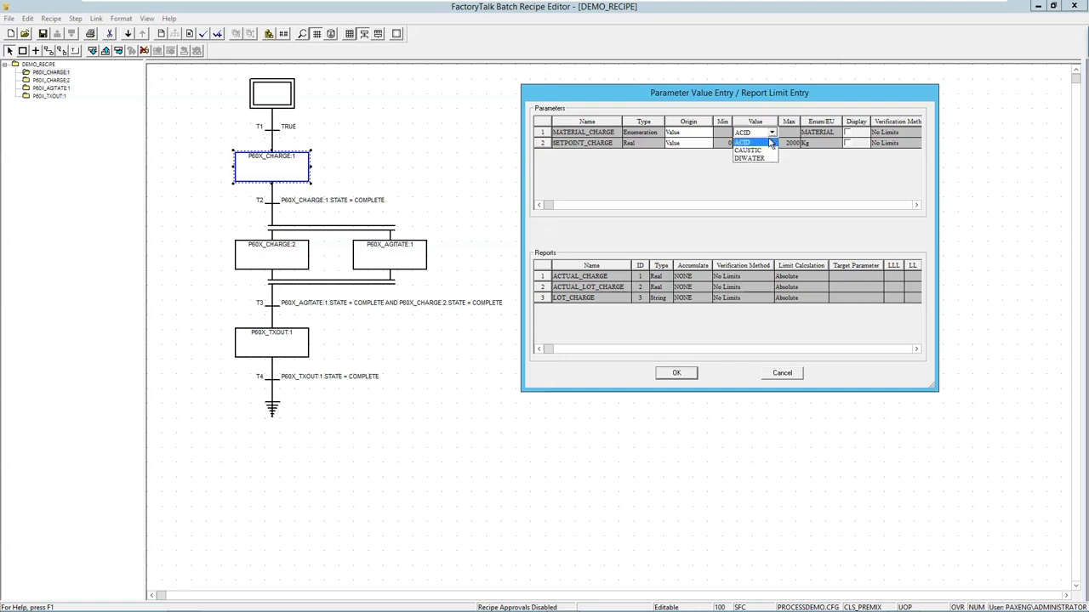
left_click(749, 158)
type("100")
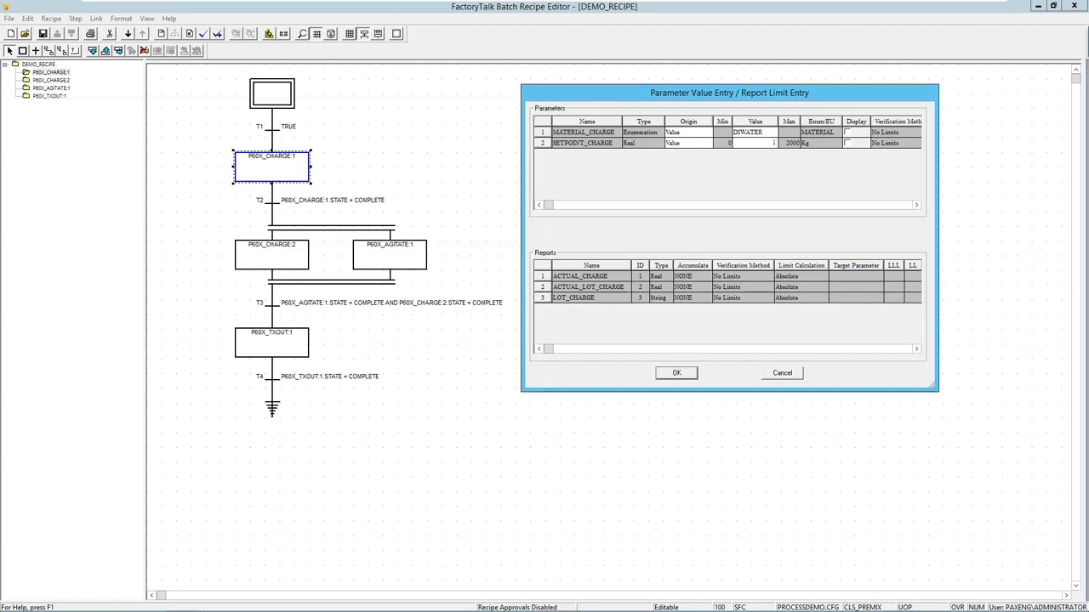
left_click(709, 143)
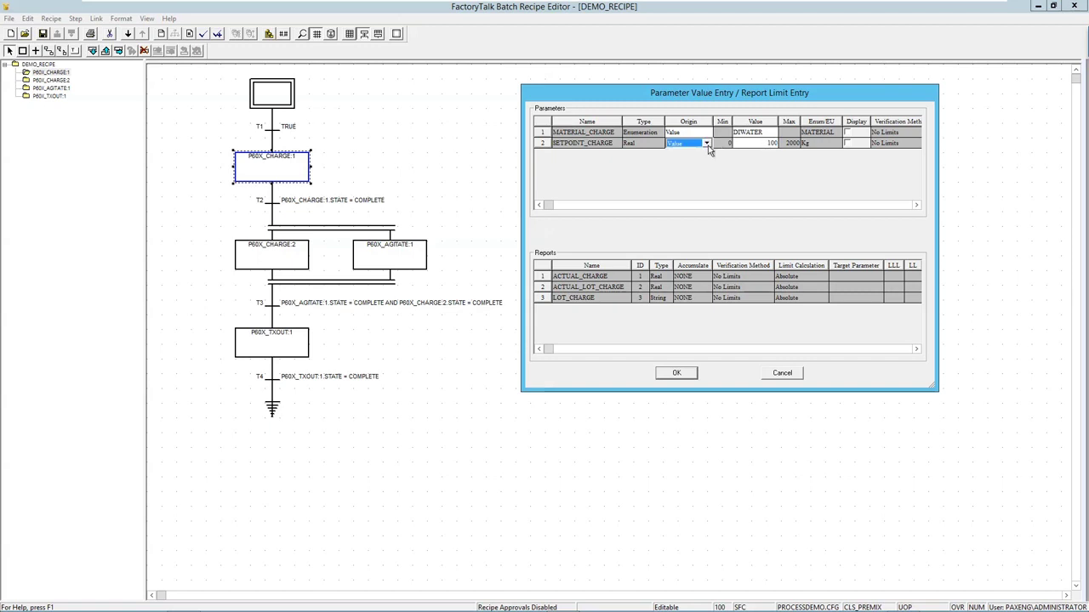
left_click(676, 373)
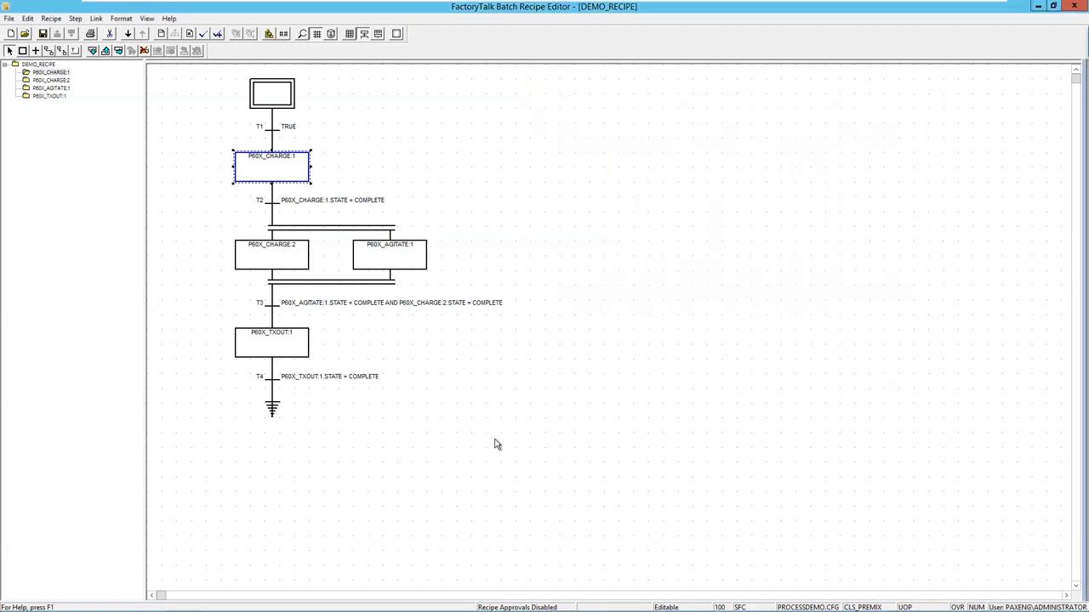
Step: Set P60X_CHARGE:2 to charge ACID at a 50 Kg setpoint
left_click(255, 260)
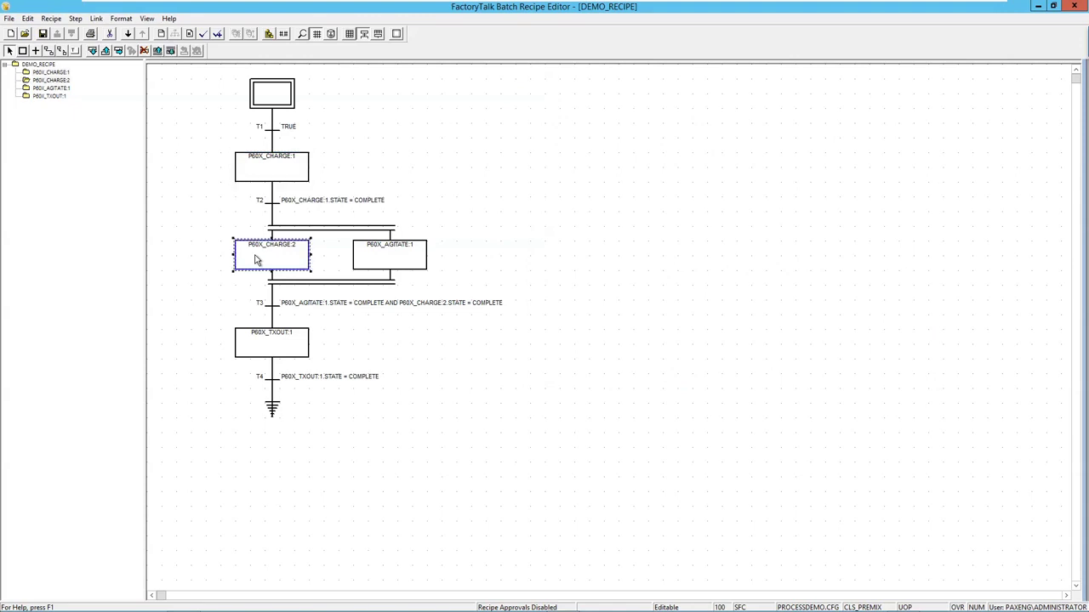
left_click(283, 34)
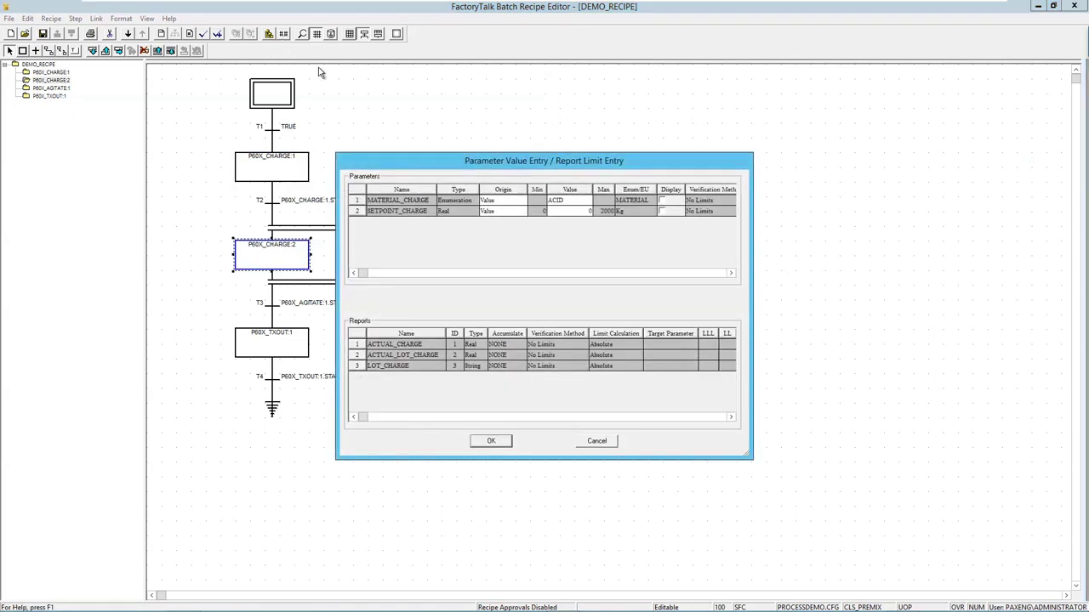
left_click_drag(462, 159, 568, 126)
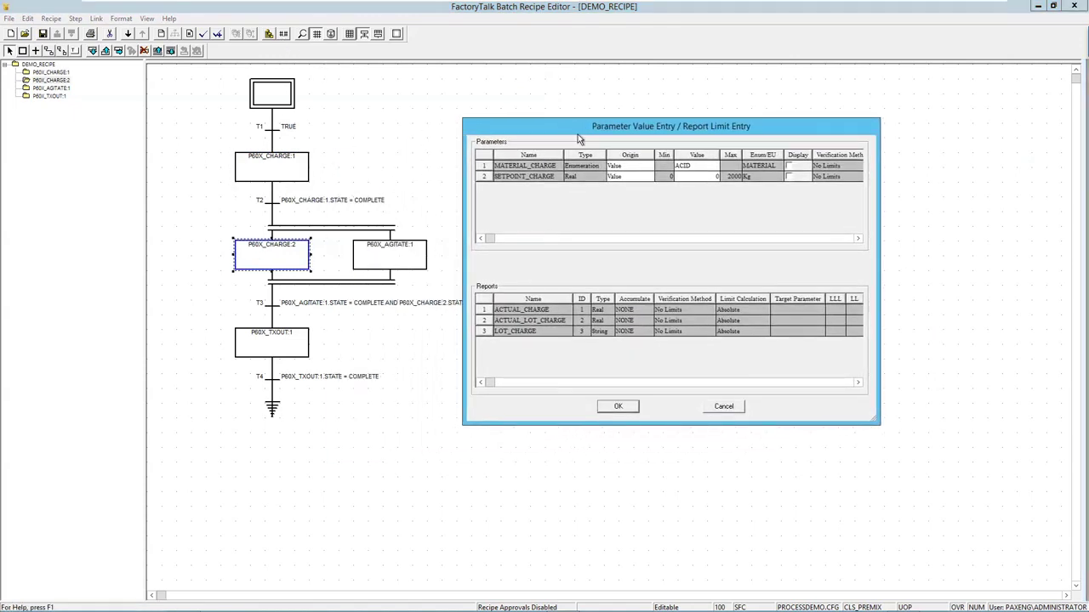
left_click(697, 177)
type("4")
left_click(701, 167)
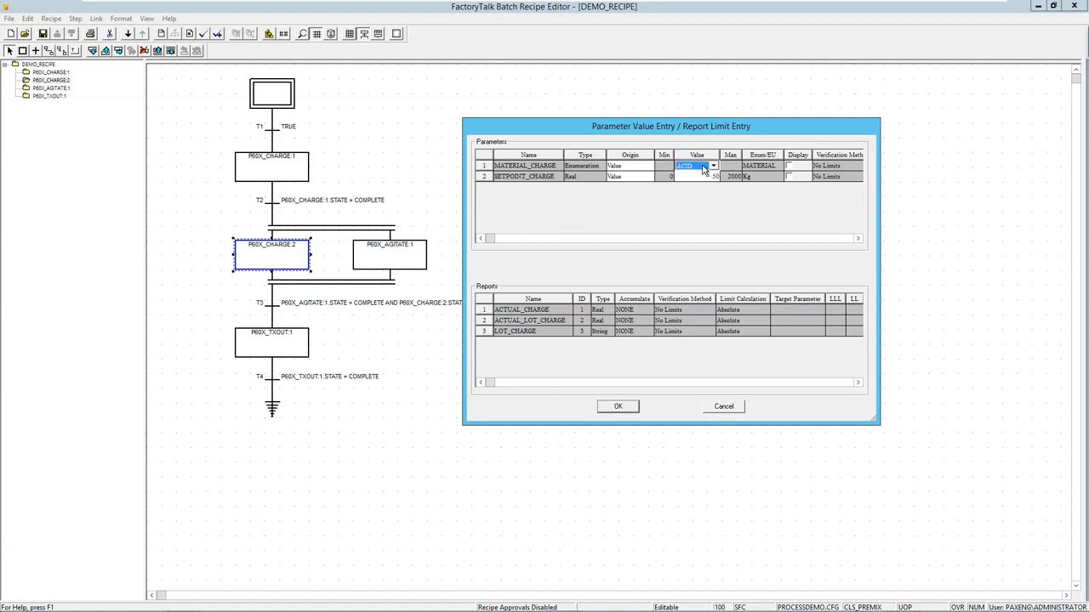
left_click(618, 408)
Step: Check that P60X_AGITATE:1 and P60X_TXOUT:1 have no parameters to set
left_click(403, 262)
left_click(283, 33)
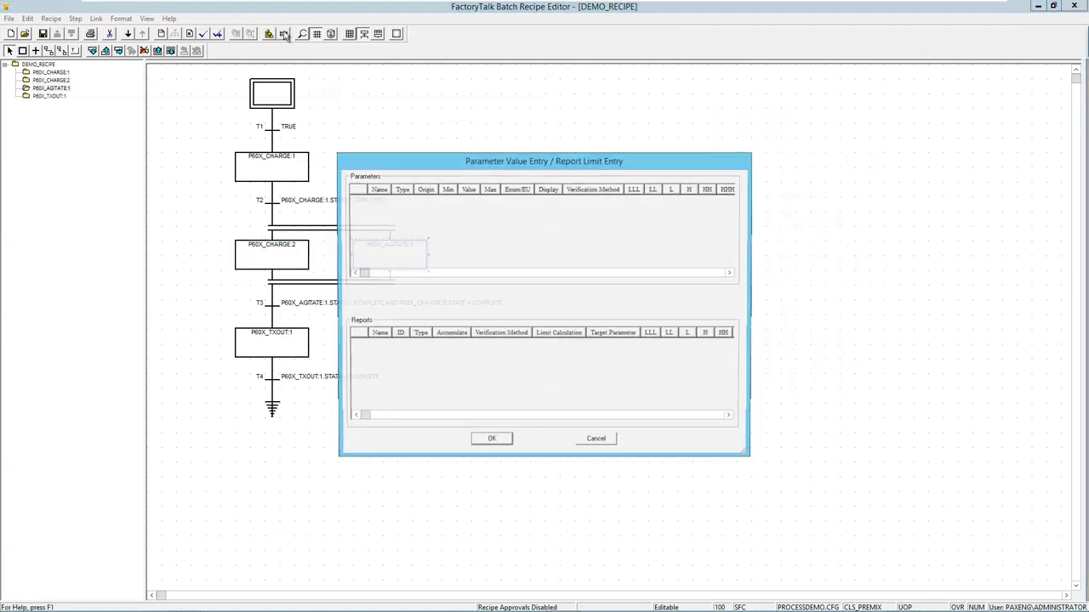
left_click(492, 441)
left_click(302, 355)
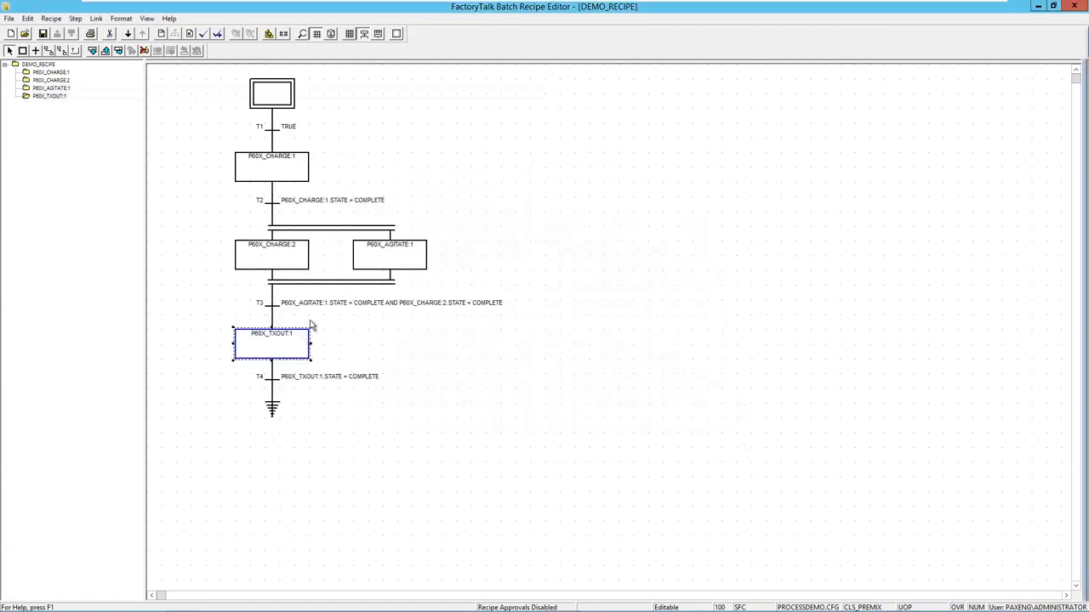
left_click(283, 34)
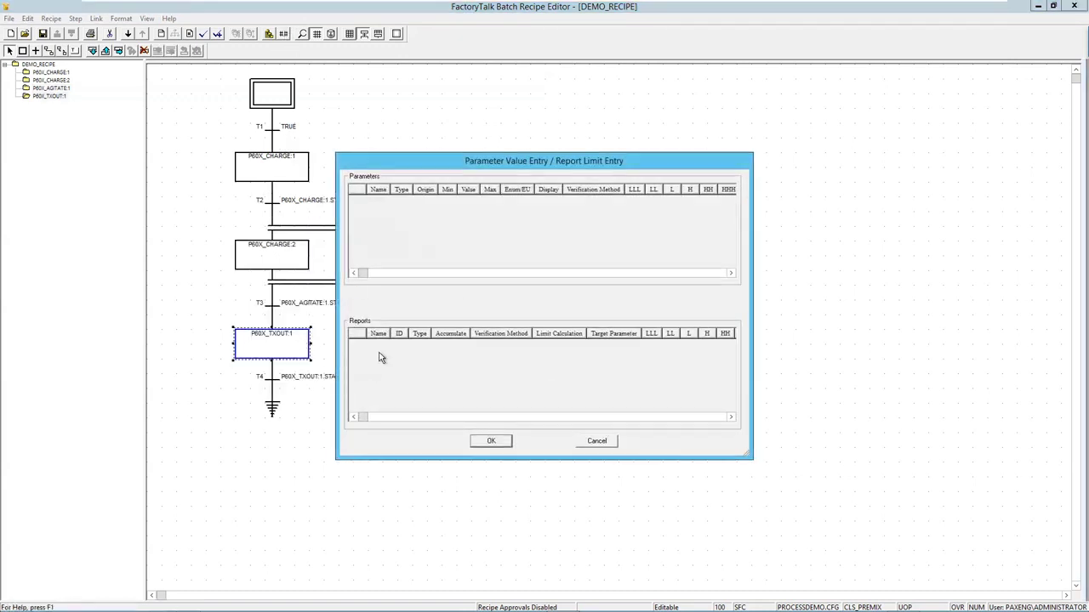
left_click(493, 443)
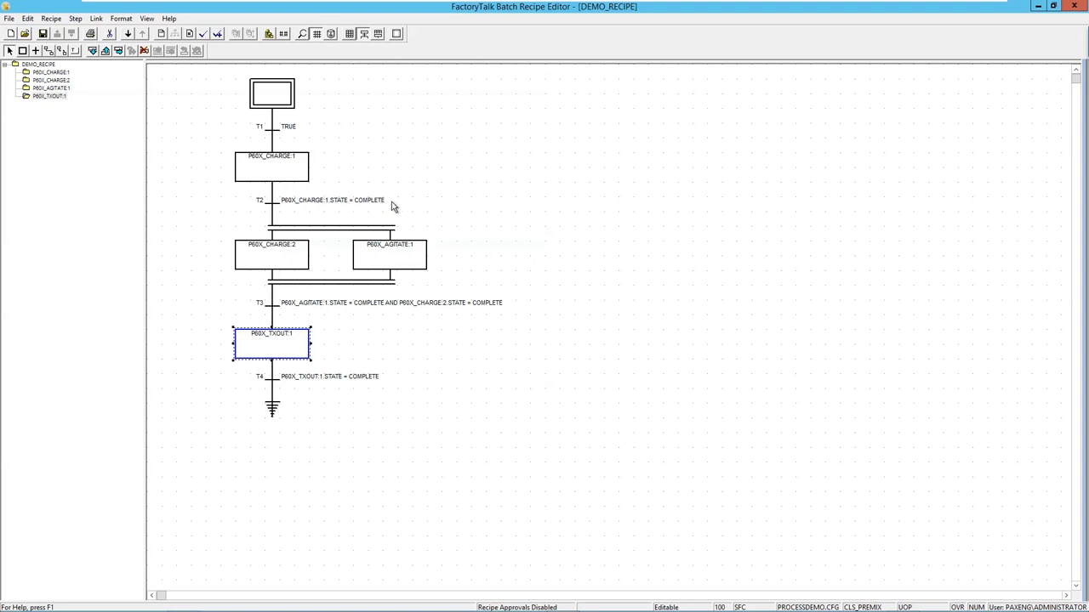
left_click(270, 306)
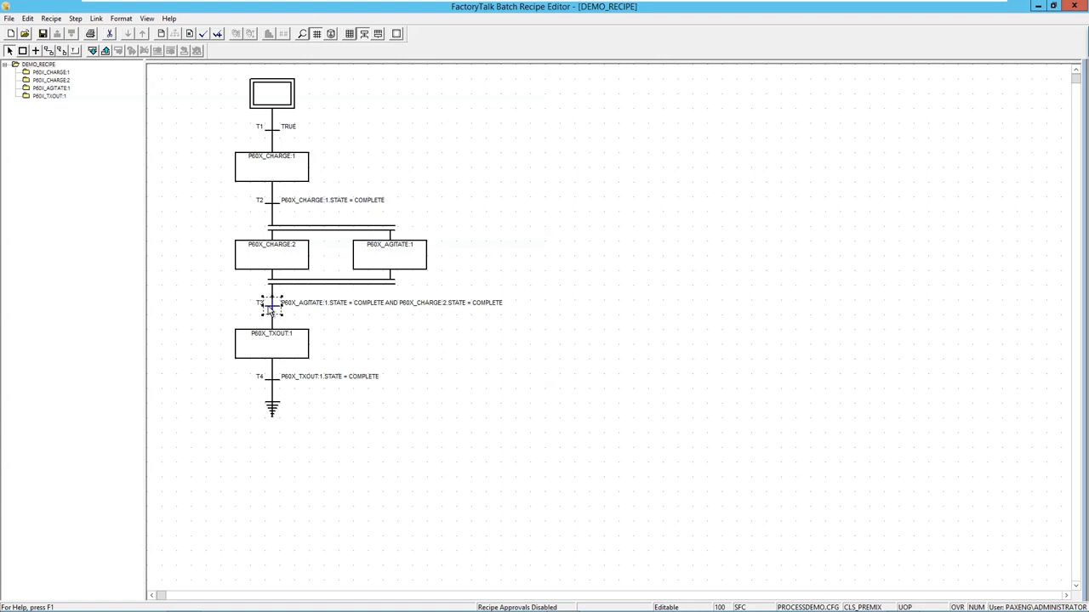
Step: Delete 'P60X_AGITATE:1.STATE = COMPLETE AND' from T3's expression, keeping only the charge condition
double_click(269, 308)
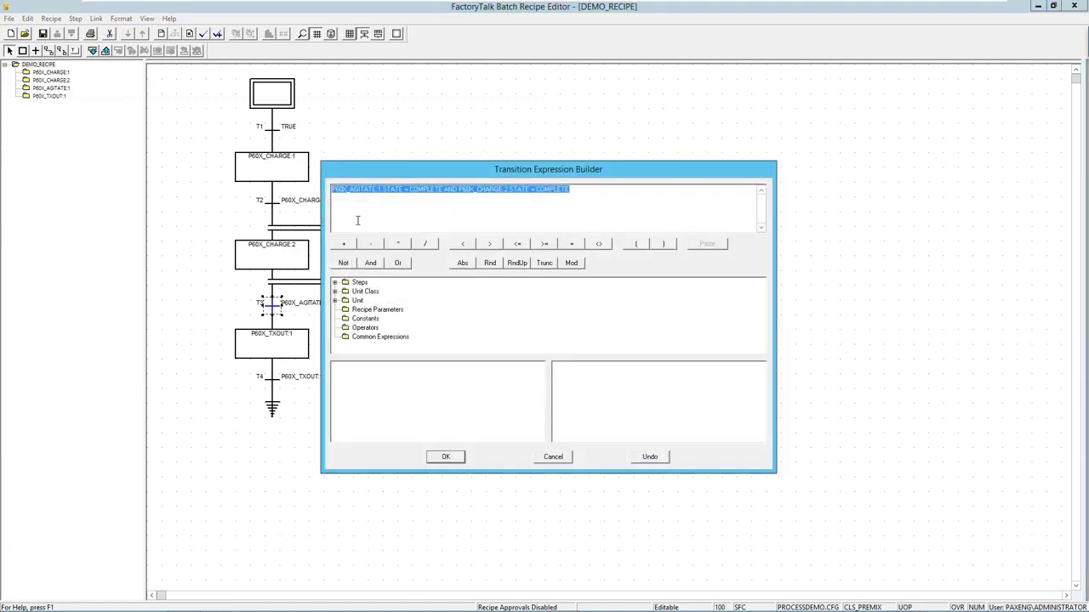
left_click(364, 208)
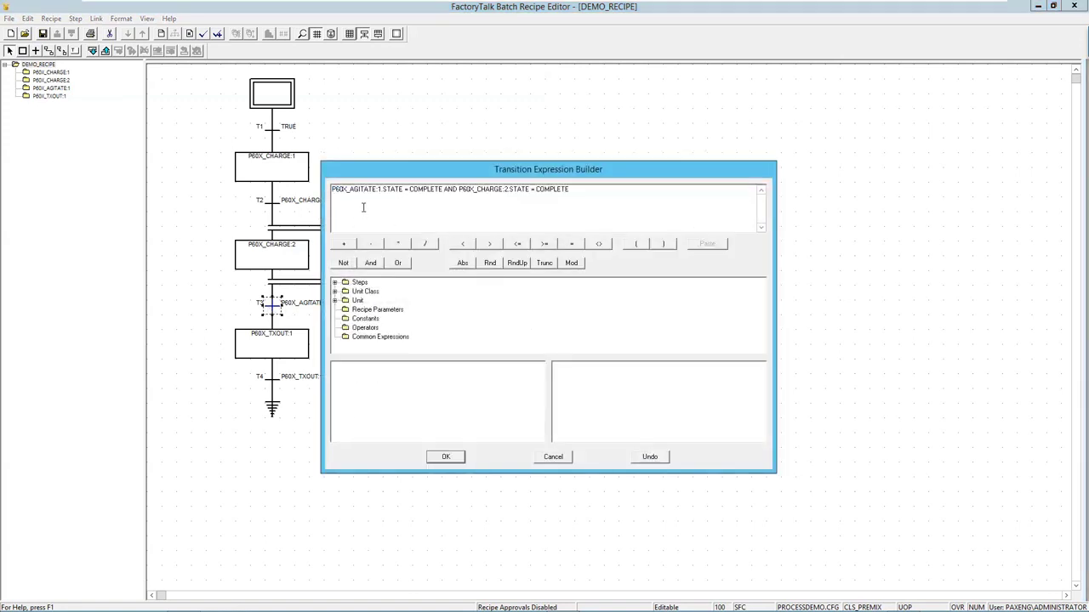
left_click_drag(459, 190, 316, 189)
key("Delete")
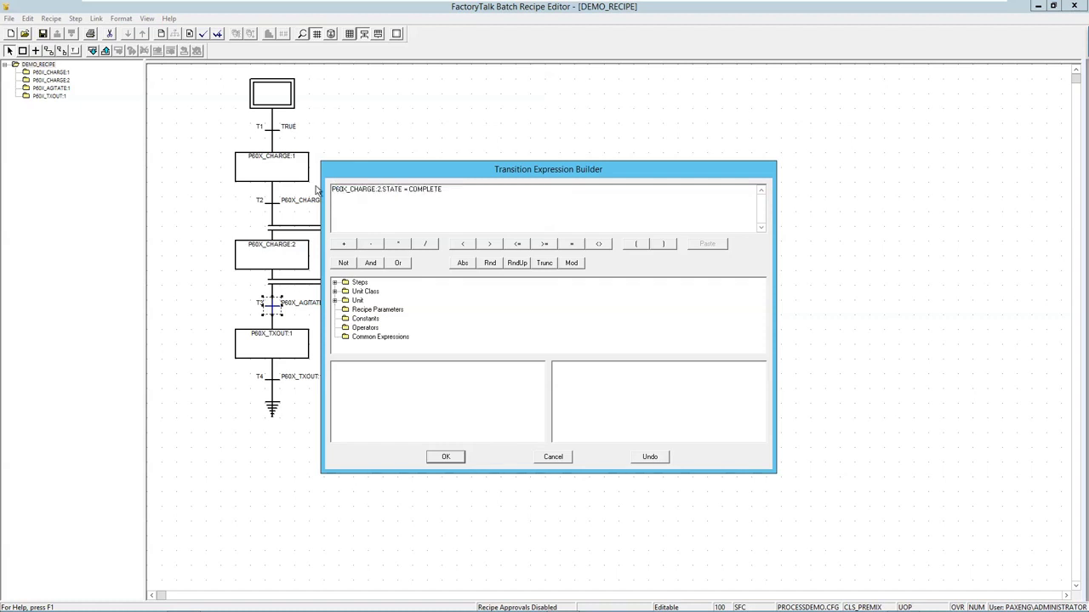
left_click(445, 457)
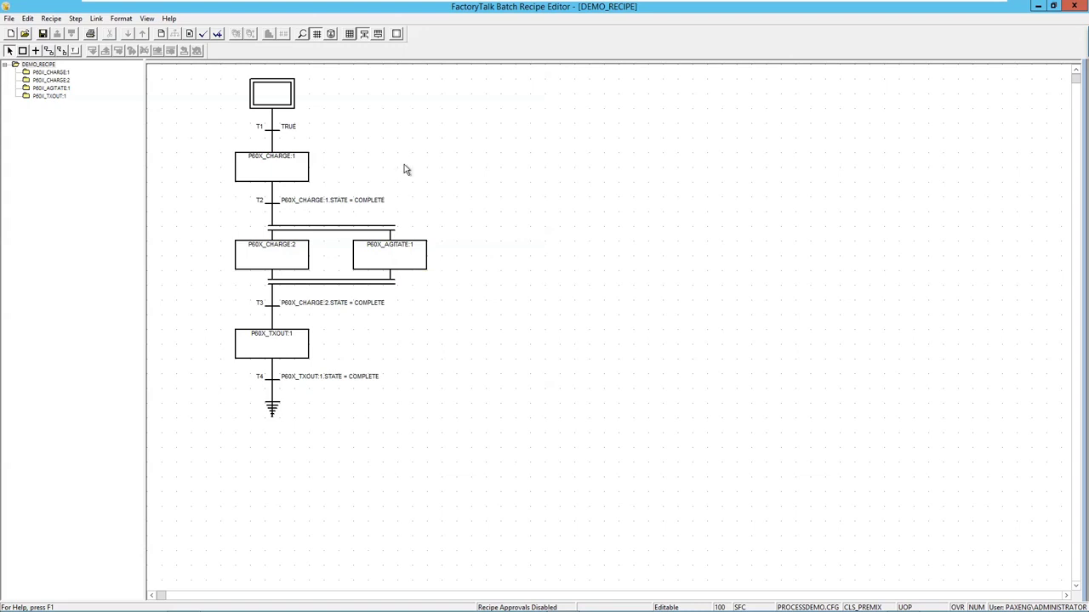
Step: Verify DEMO_RECIPE's SFC structure with the audit comment 'Initial recipe validation'
left_click(218, 36)
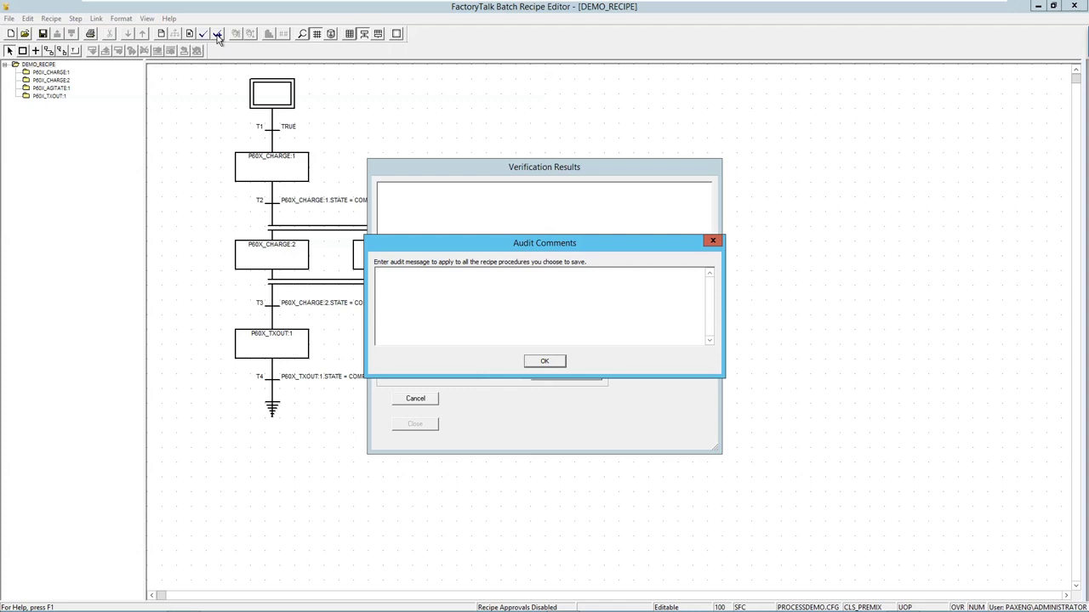
type("Initial recipe validation")
left_click(542, 363)
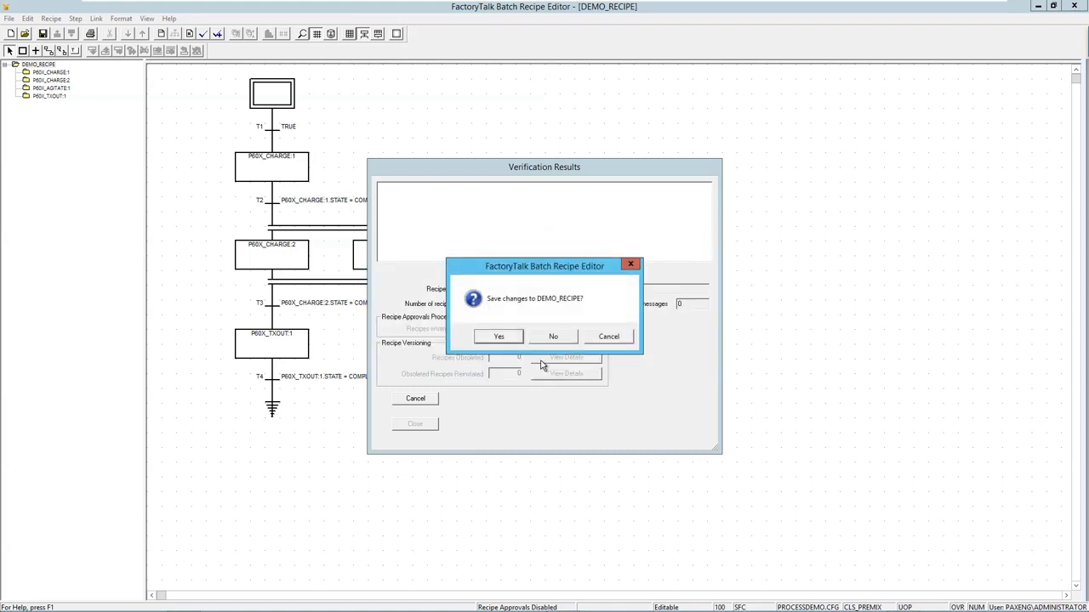
Step: Save DEMO_RECIPE with the comment 'Initial save' and dismiss the two-warning verification results
left_click(499, 337)
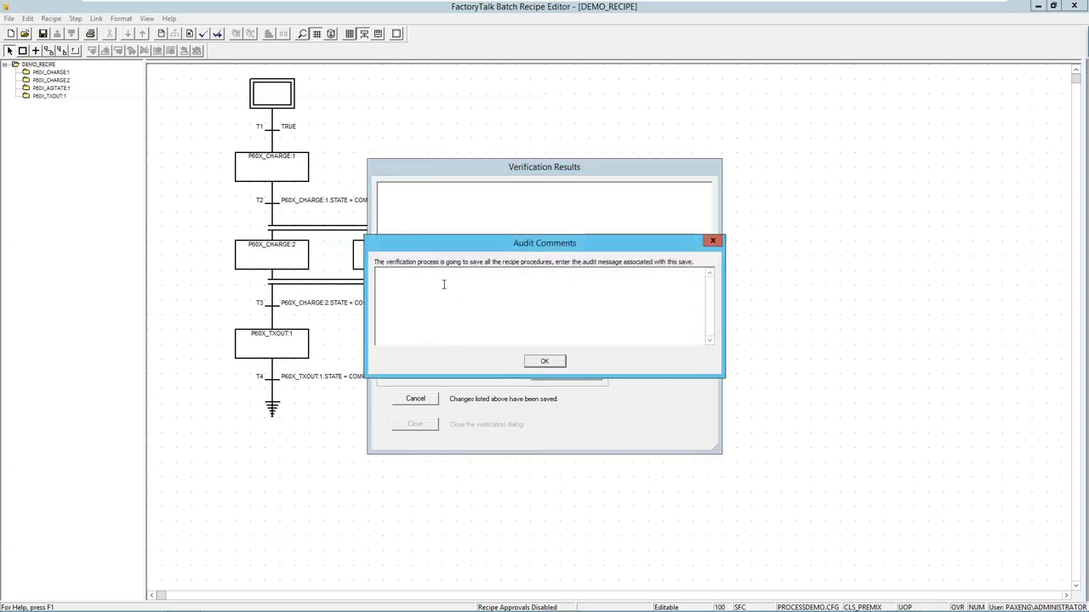
left_click(443, 285)
type("Initial save")
left_click(532, 362)
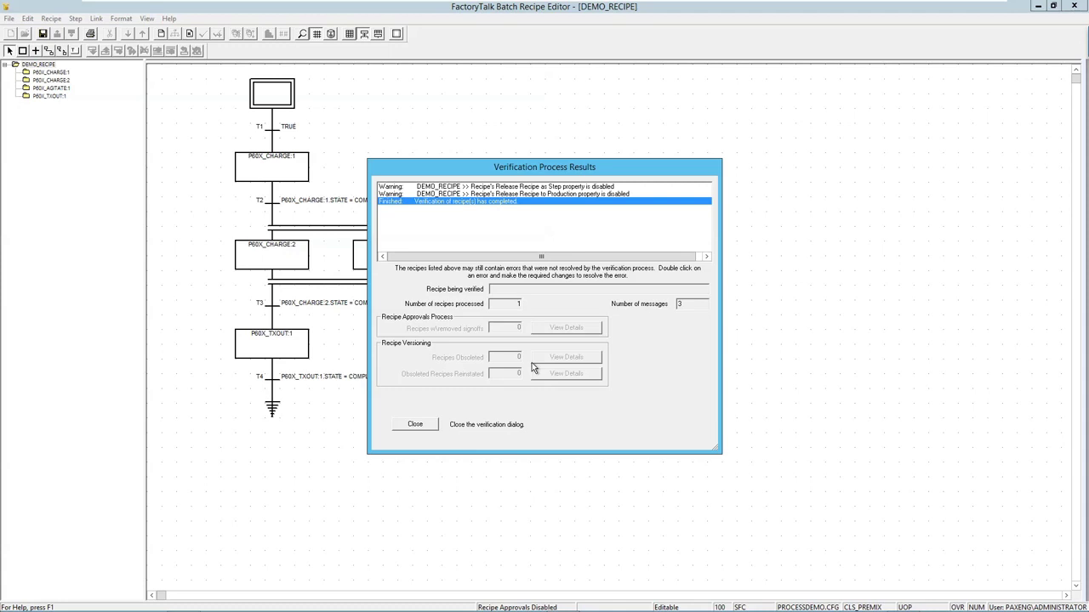
left_click(414, 425)
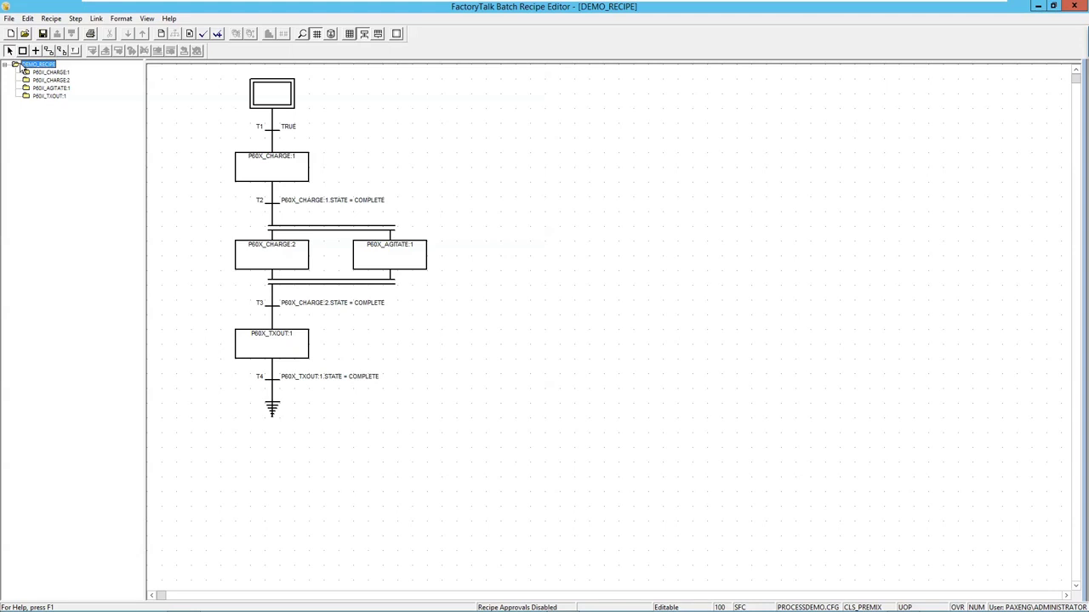
Step: In PlantPAx Batch View, list the recipes available for adding a batch, then return home
key("alt+Tab")
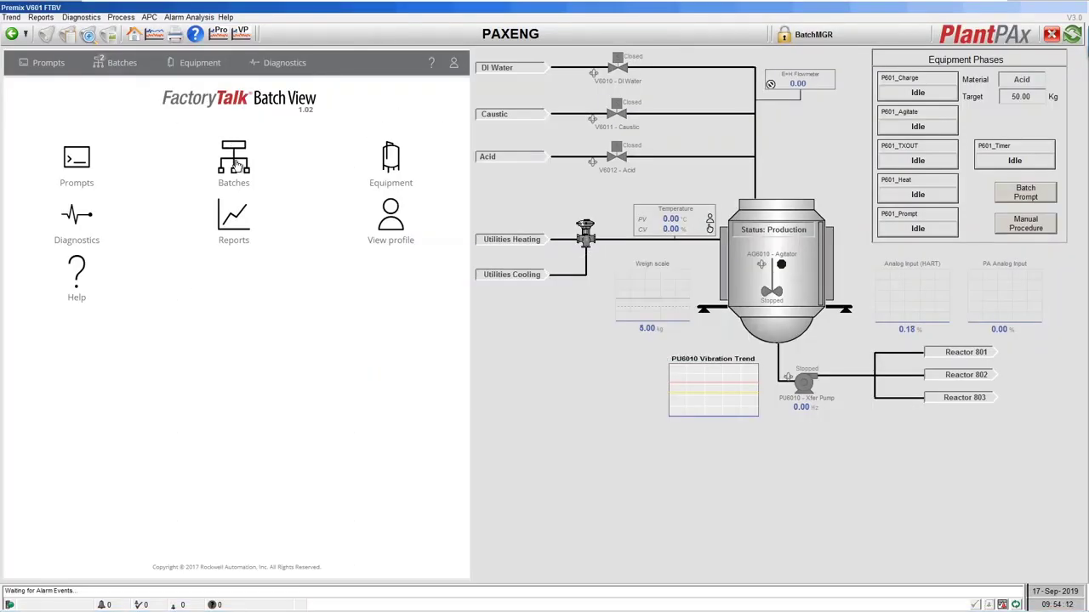
left_click(237, 164)
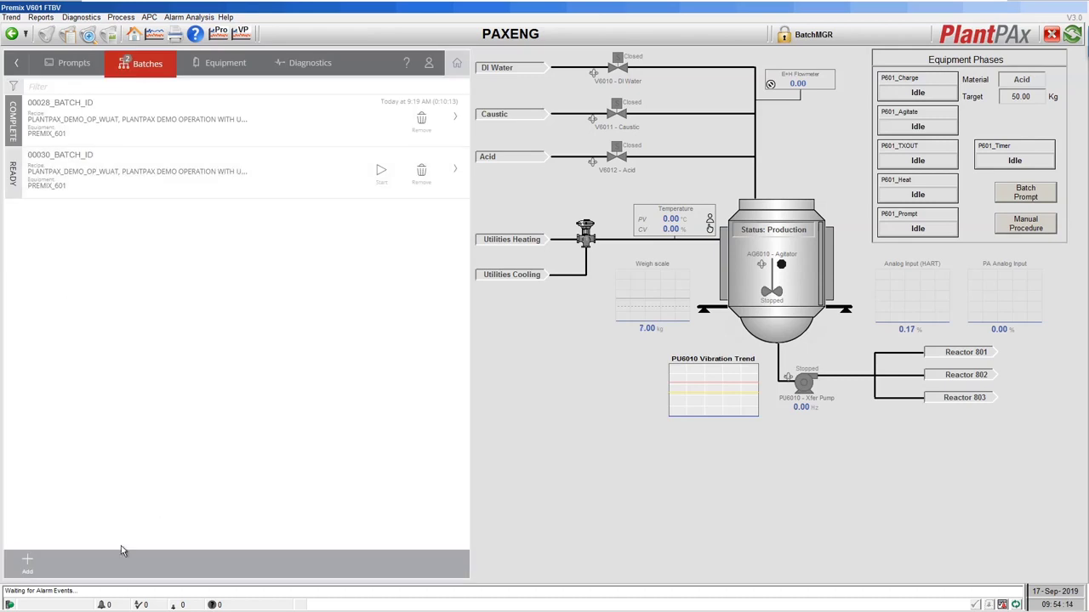
left_click(29, 565)
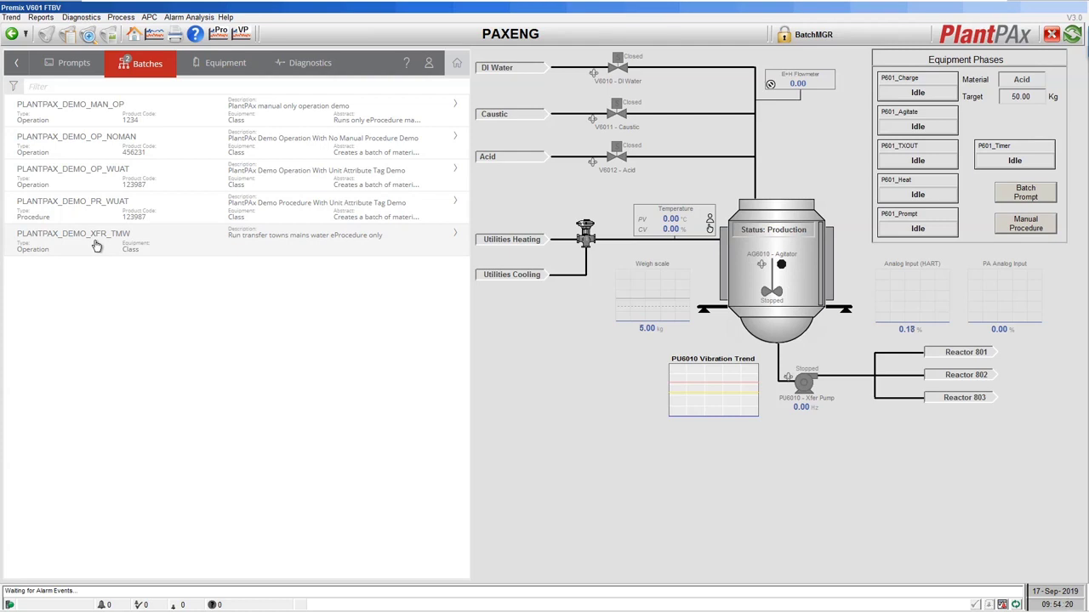
left_click(457, 64)
key("alt+Tab")
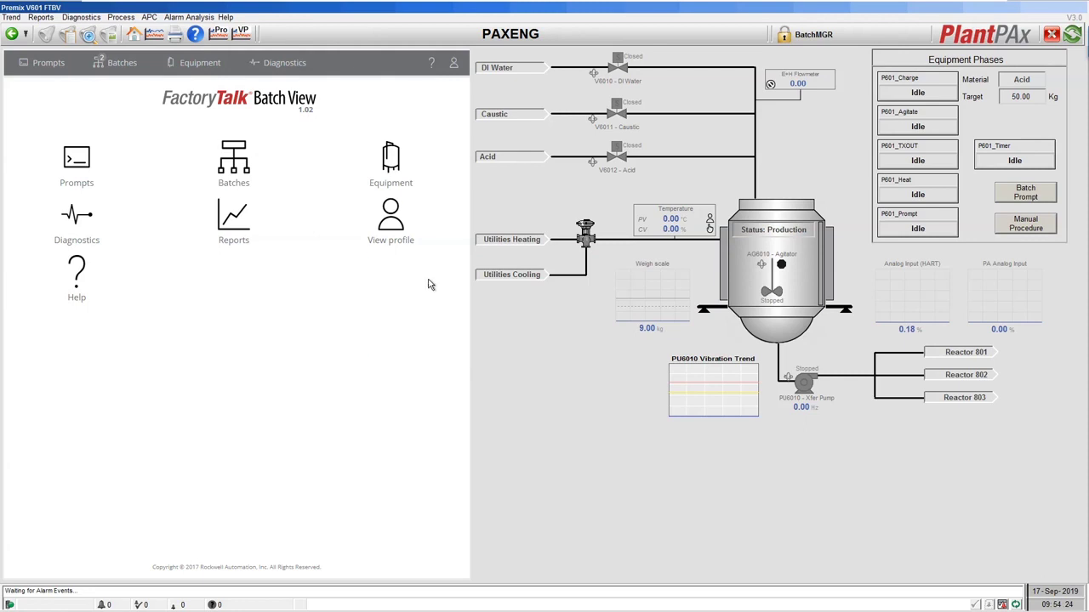
key("alt+Tab")
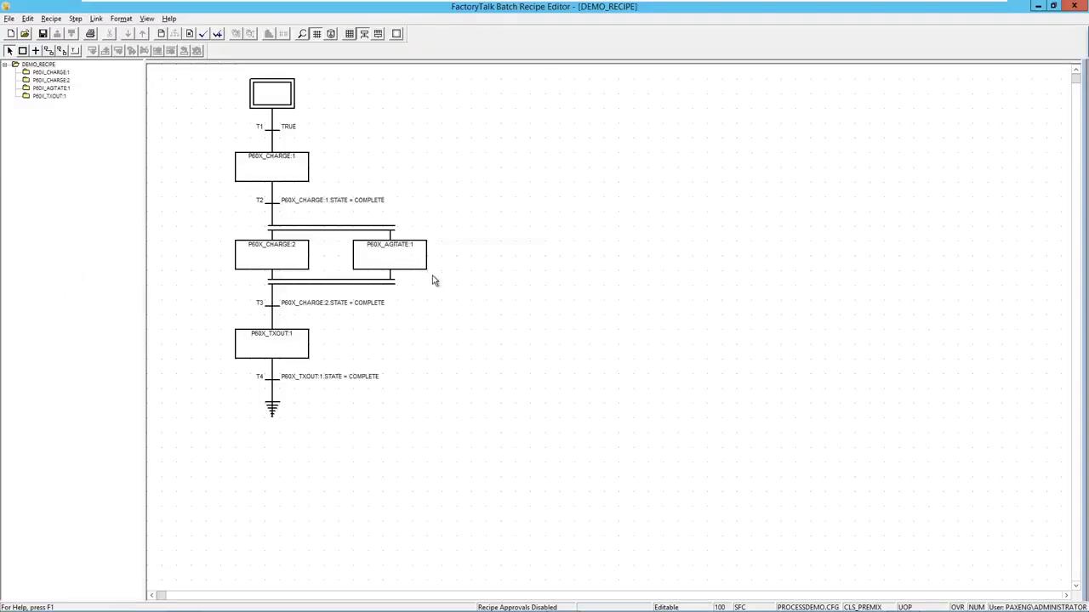
Step: Show DEMO_RECIPE's Header Data dialog and move it aside to uncover the chart
left_click(160, 36)
left_click_drag(418, 136, 481, 102)
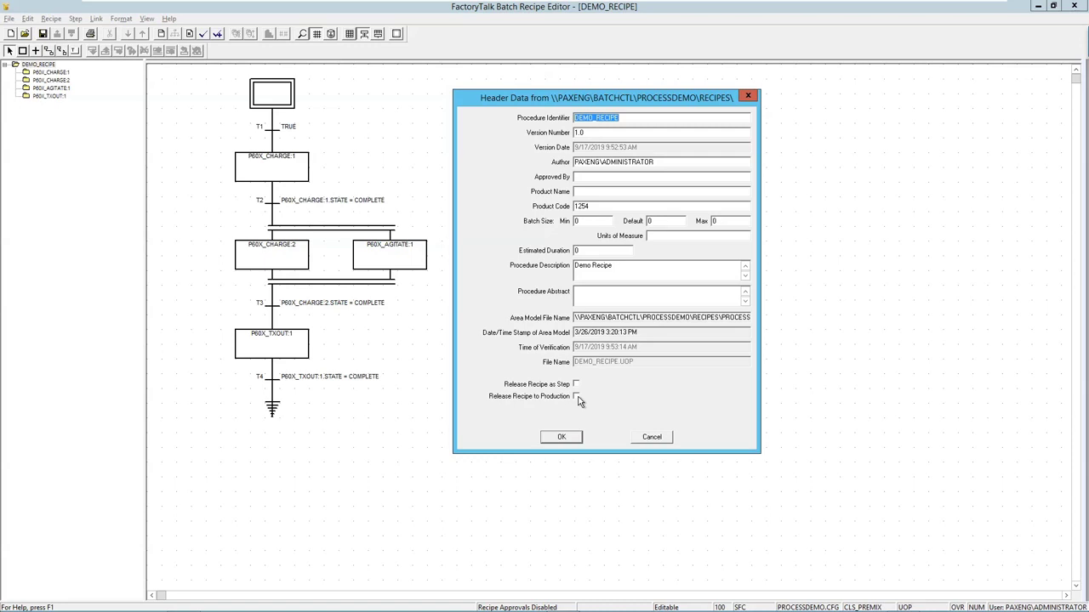
Step: Enable Release Recipe to Production in the header and save DEMO_RECIPE with the audit comment 'Release save'
left_click(577, 397)
left_click(561, 437)
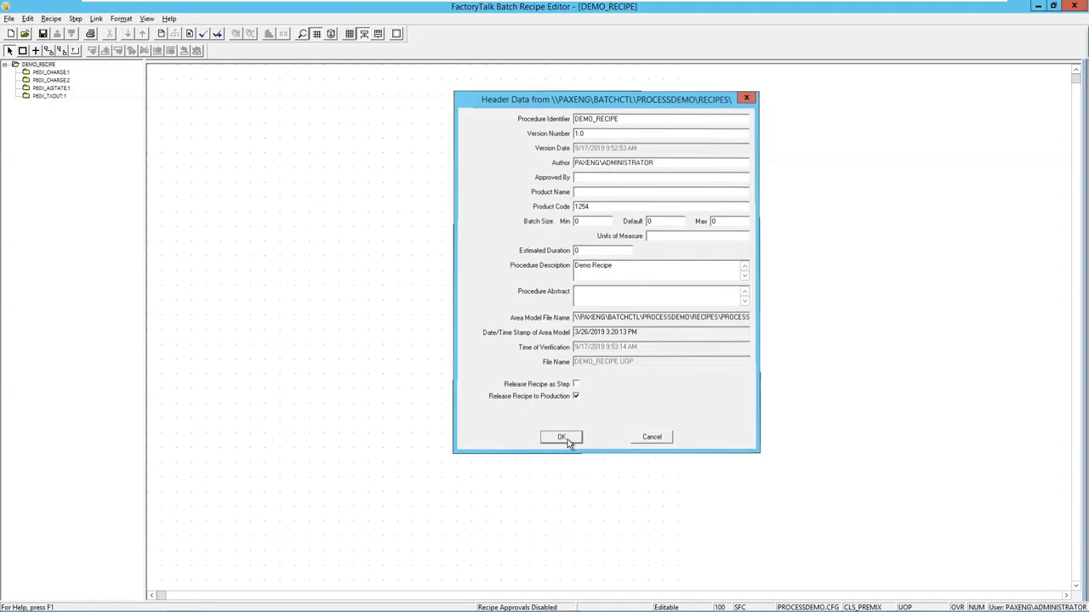
left_click(43, 34)
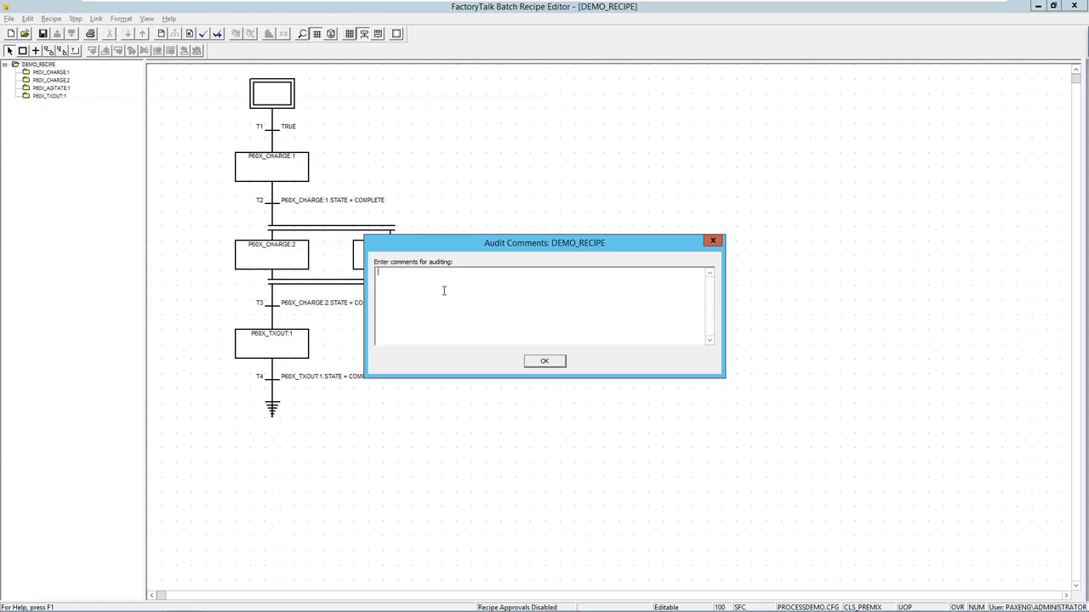
type("Release save")
left_click(544, 361)
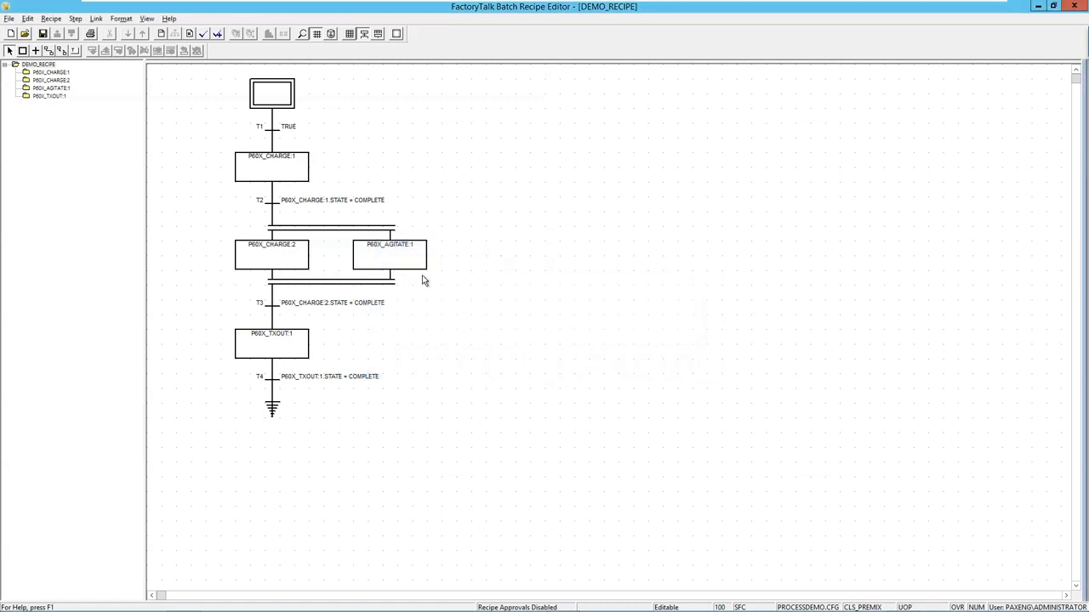
Step: Run Verify All with the audit comment 'Release validate', then close the results showing one warning
left_click(217, 35)
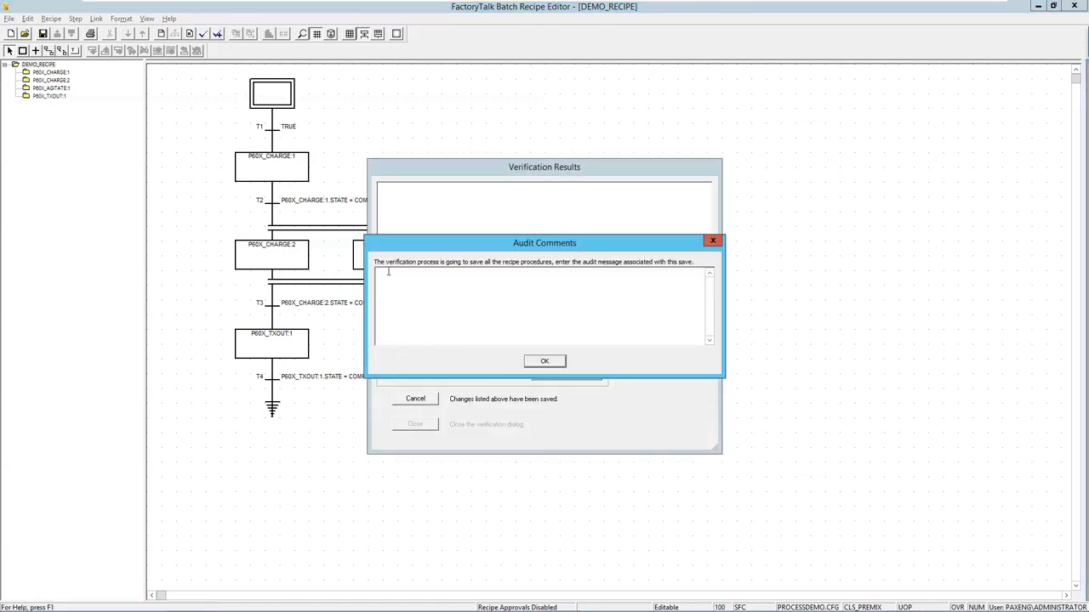
type("Release validate")
left_click(553, 362)
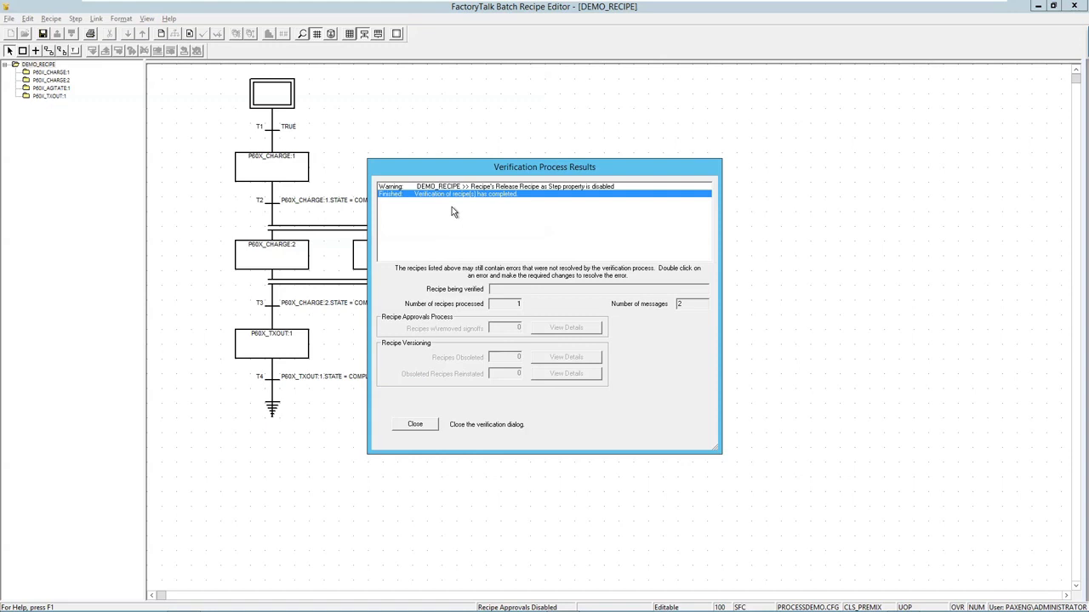
left_click(424, 427)
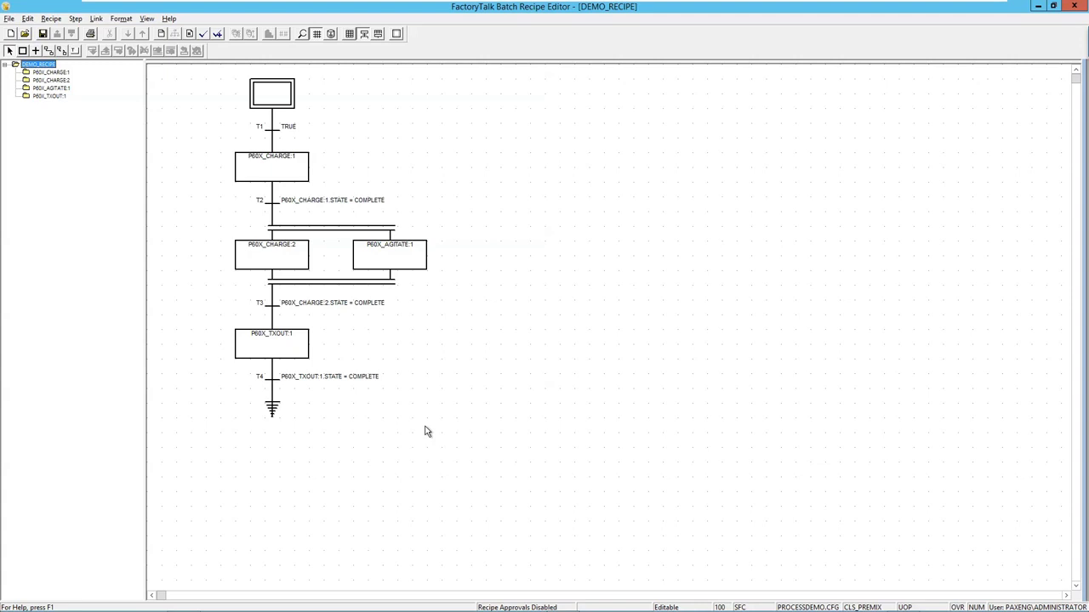
Step: In Batch View, add a DEMO_RECIPE batch at scale 100 bound to PREMIX_601, creating 00032_BATCH_ID
key("alt+Tab")
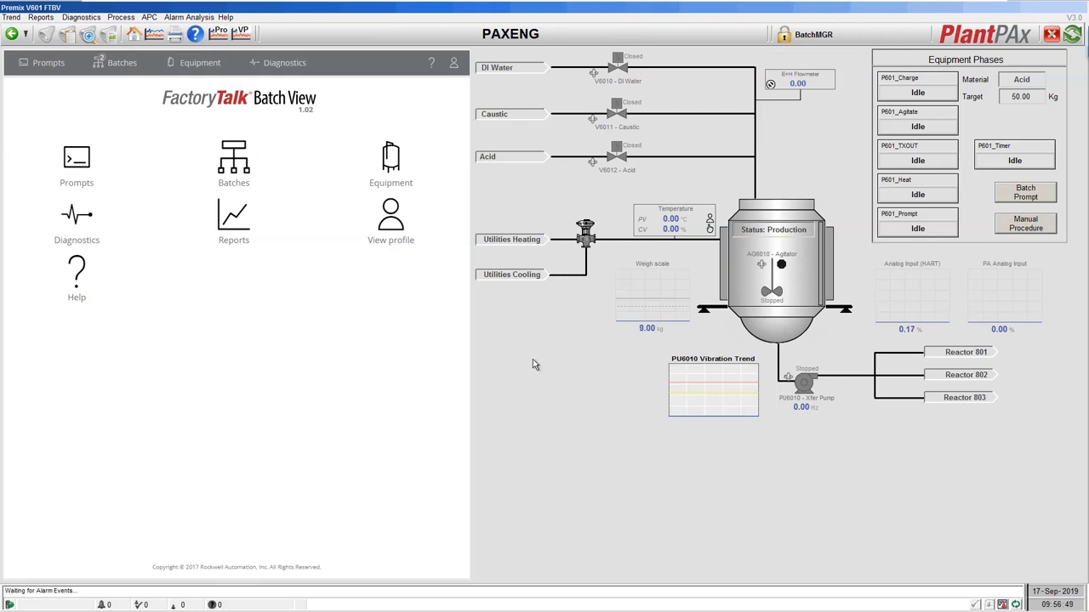
left_click(243, 175)
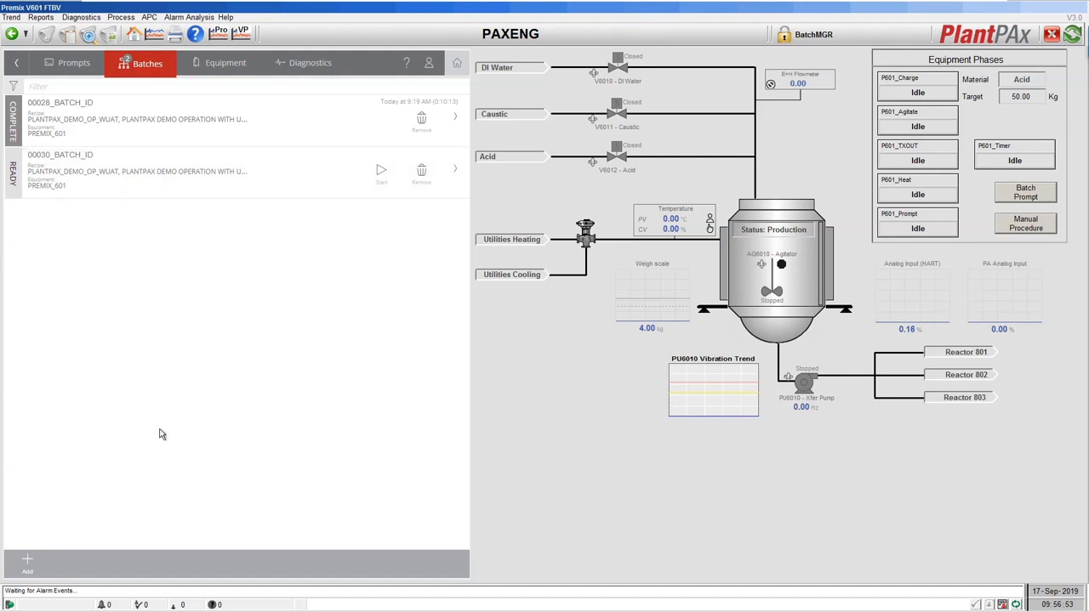
left_click(29, 565)
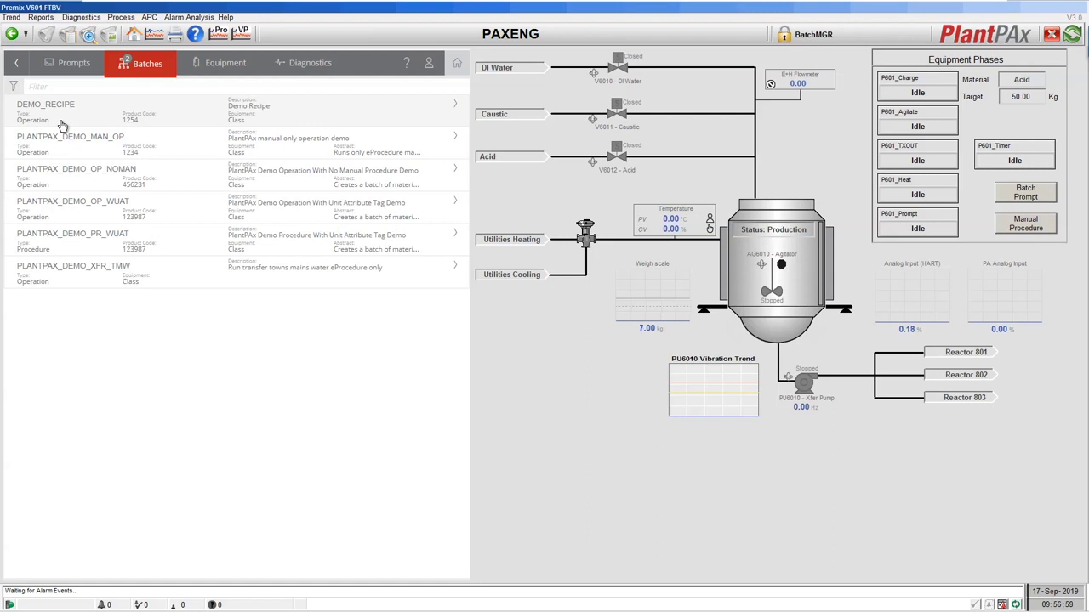
left_click(62, 126)
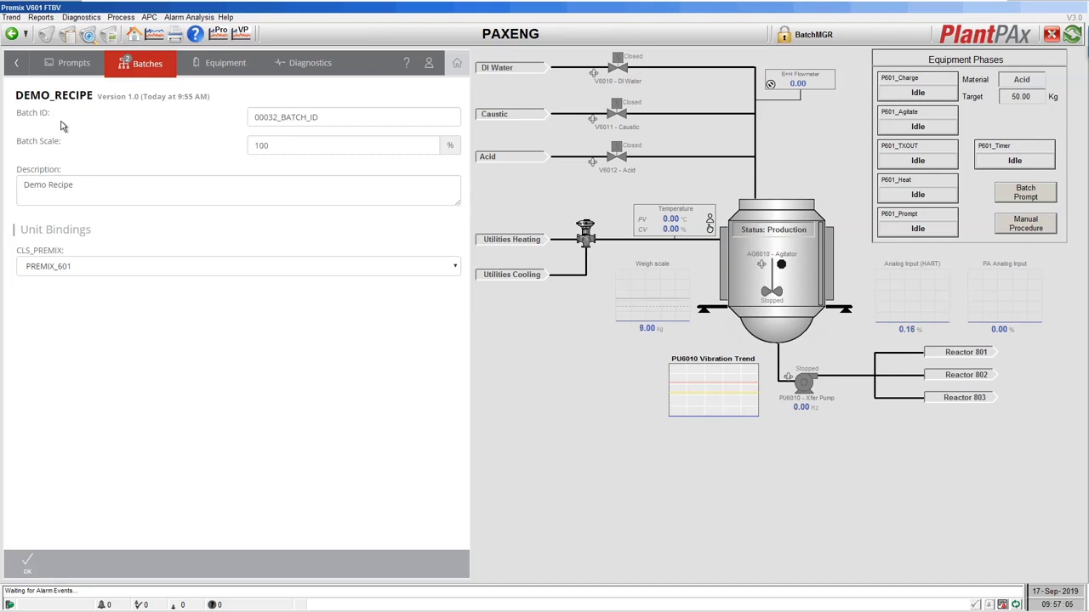
left_click(279, 154)
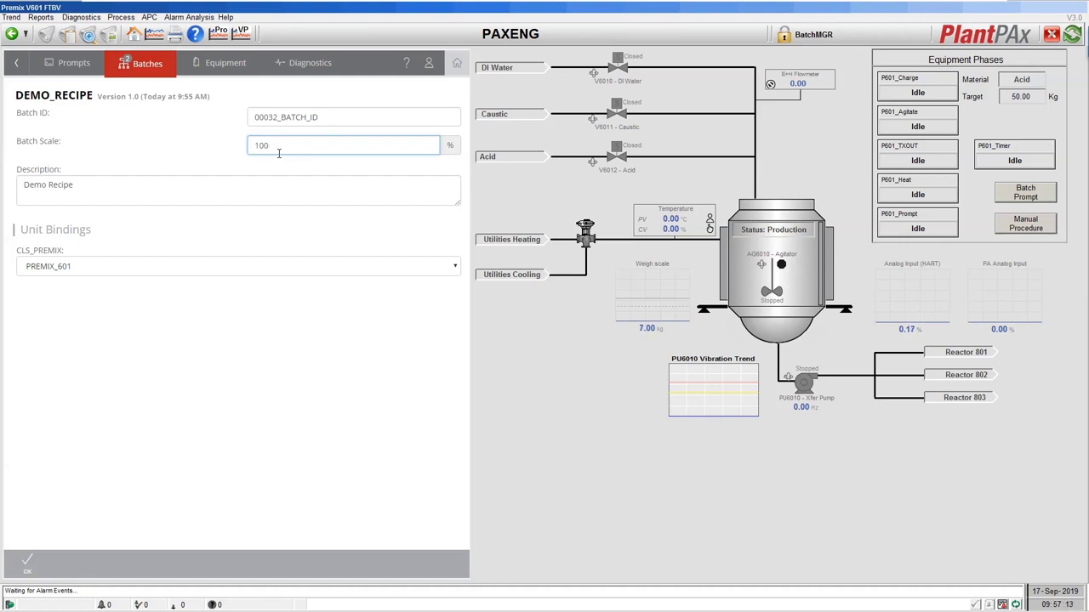
left_click(103, 190)
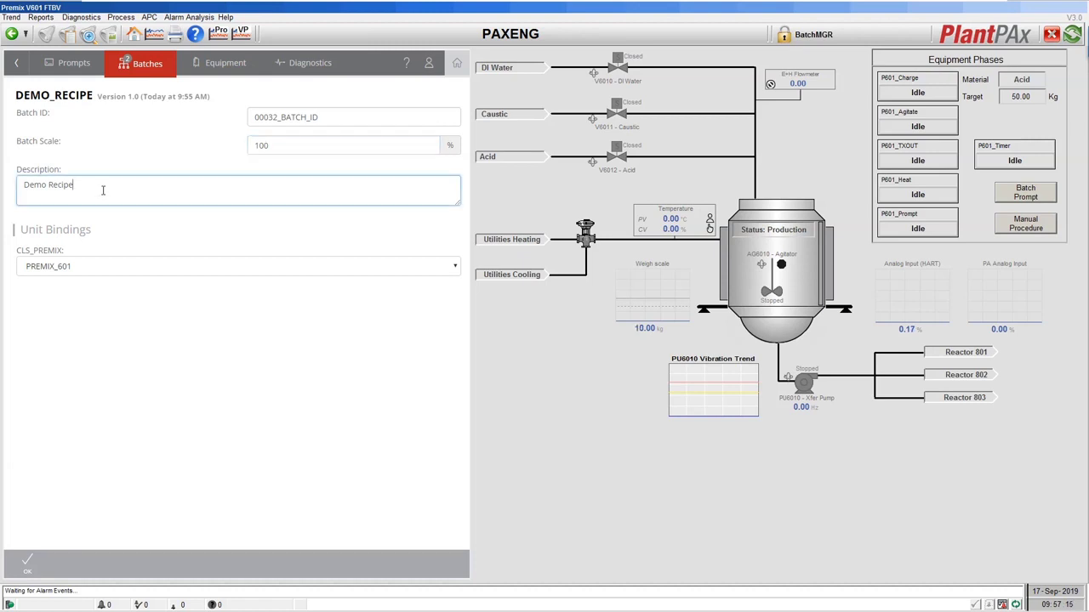
left_click(99, 272)
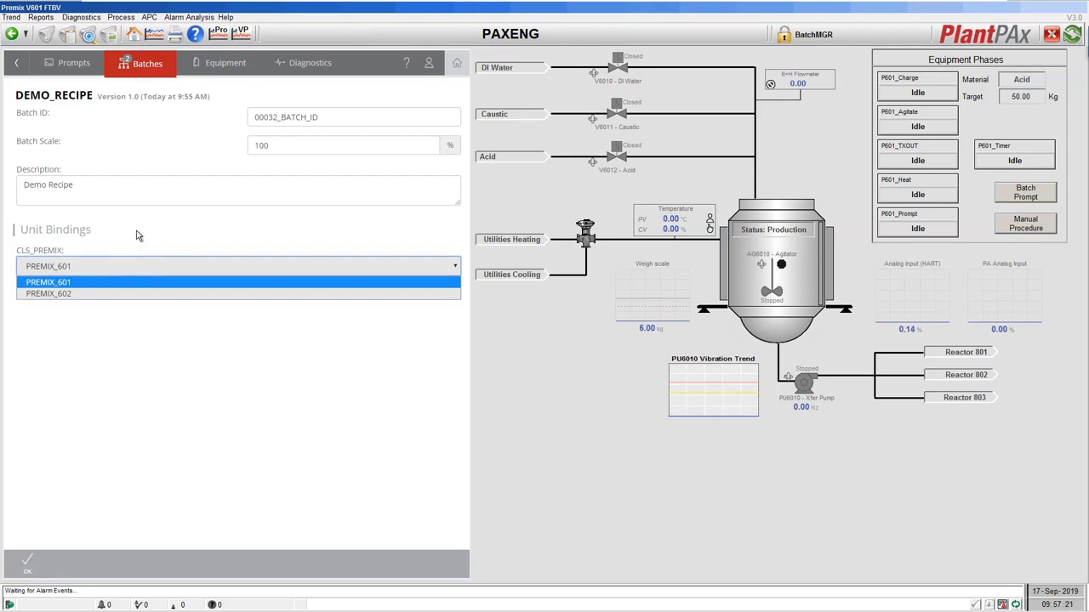
left_click(138, 235)
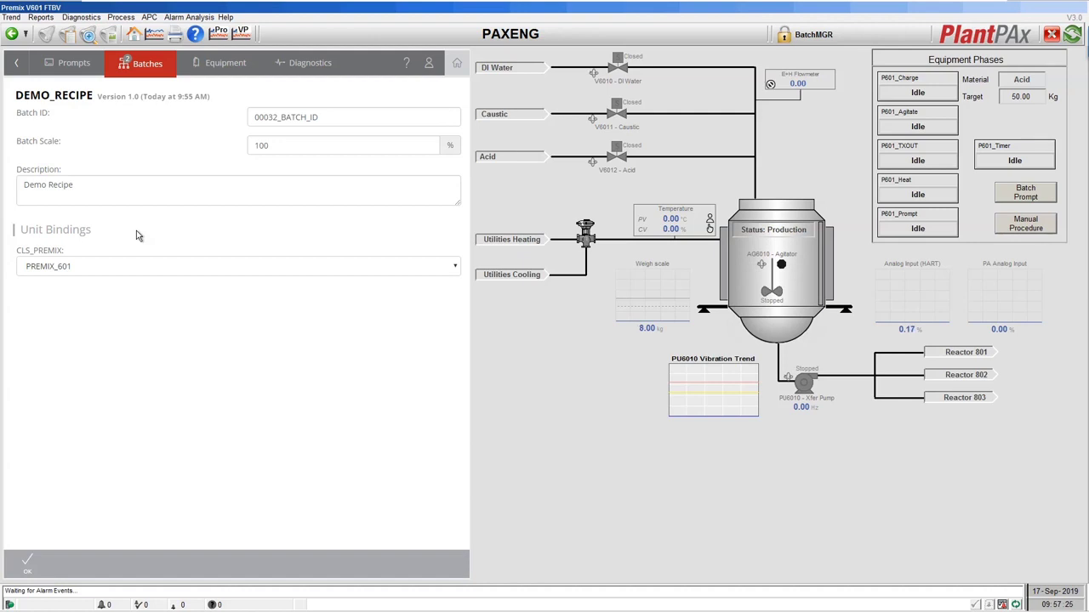
left_click(33, 566)
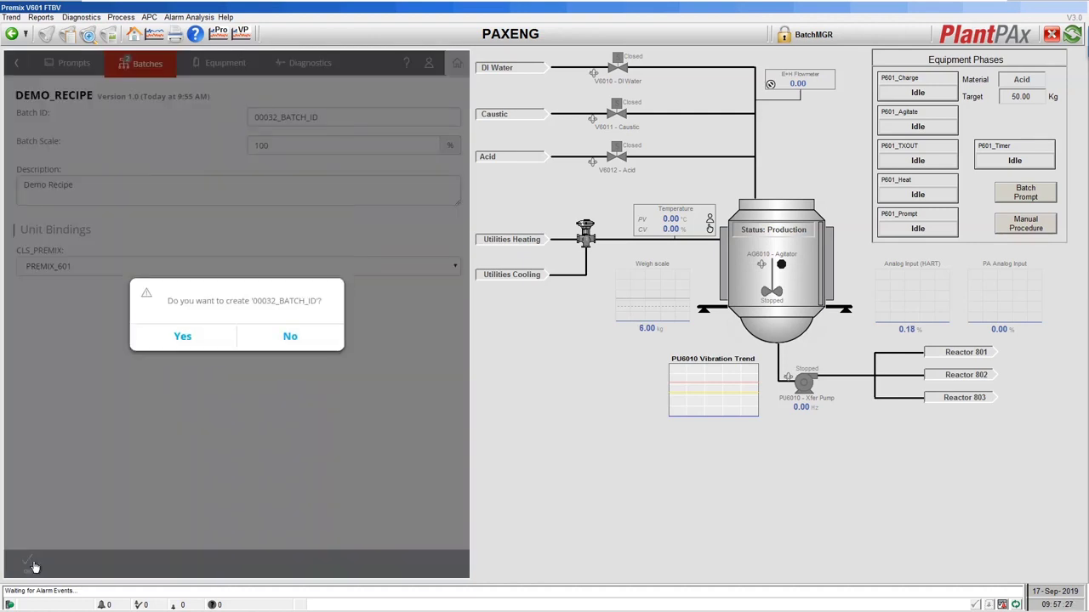
left_click(189, 346)
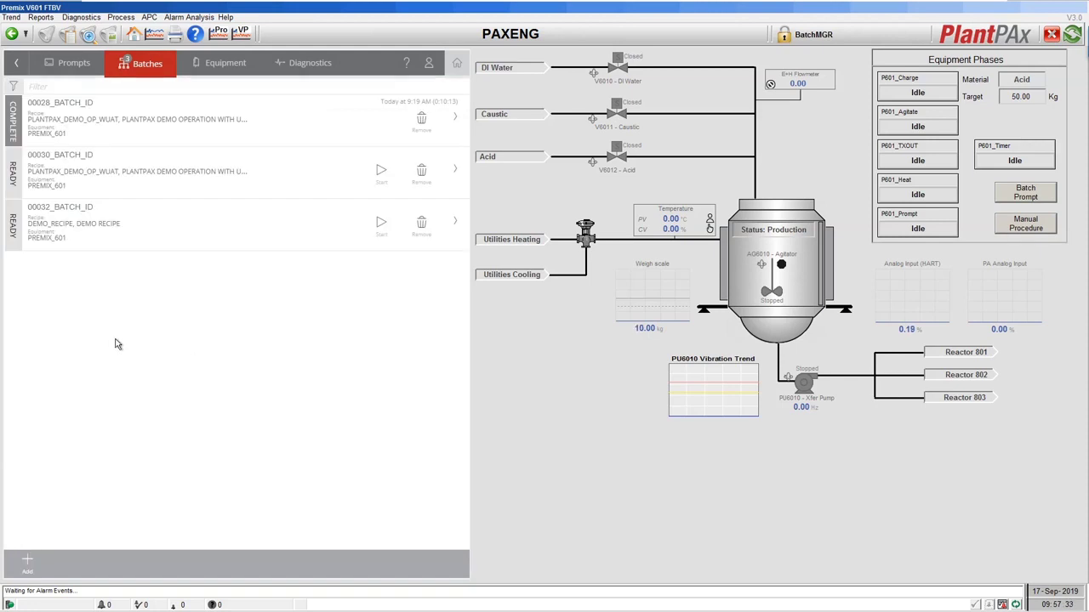
Step: Open batch 00032_BATCH_ID and start running it
left_click(78, 236)
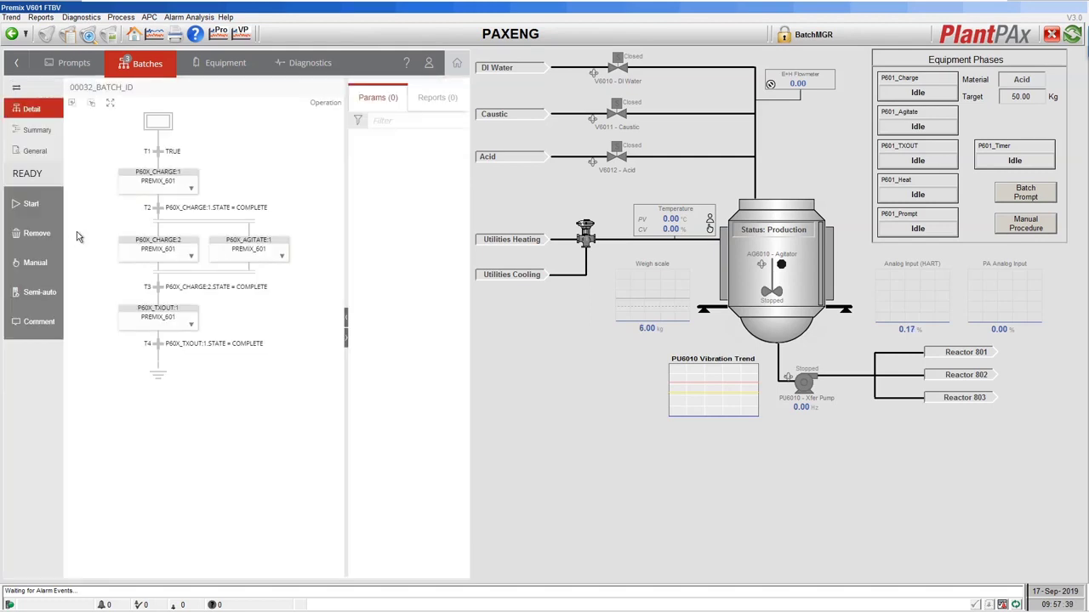
left_click(31, 206)
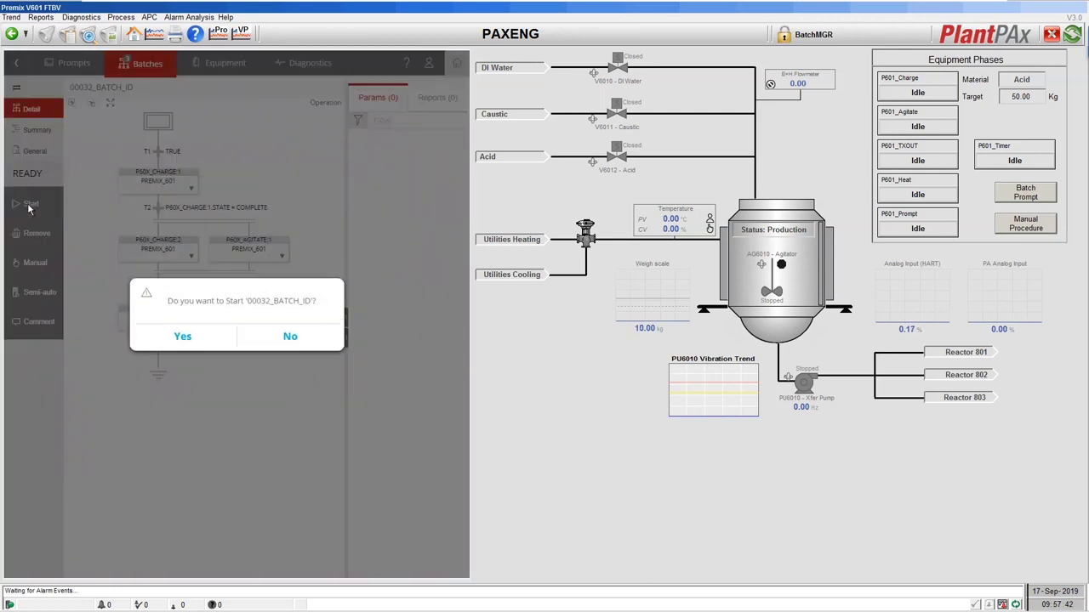
left_click(184, 337)
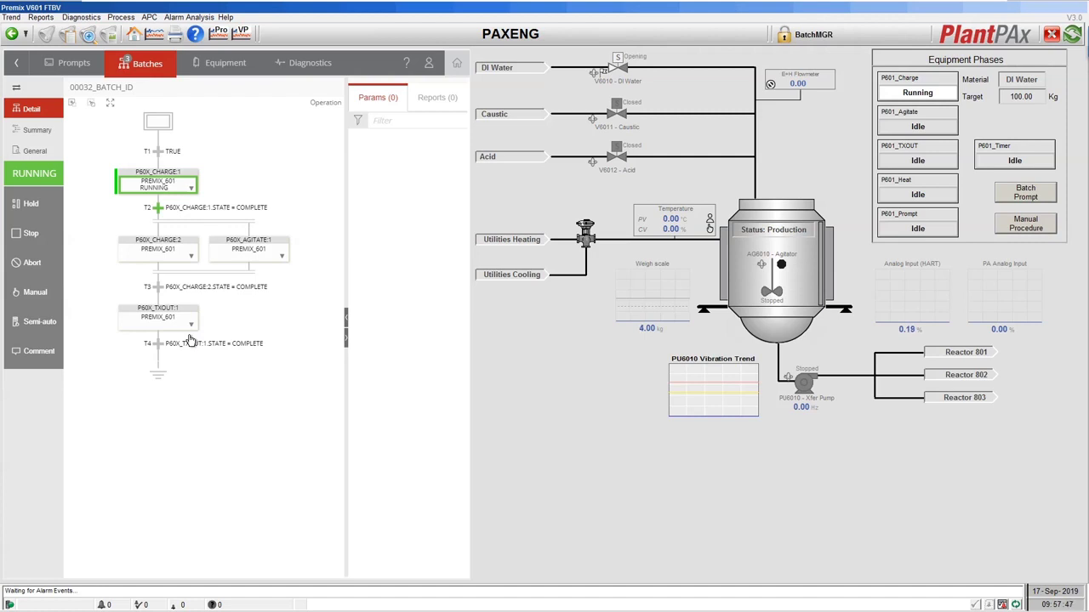
Step: Check the parameters of steps P60X_CHARGE:1 and P60X_CHARGE:2, then return to the batch list
left_click(177, 187)
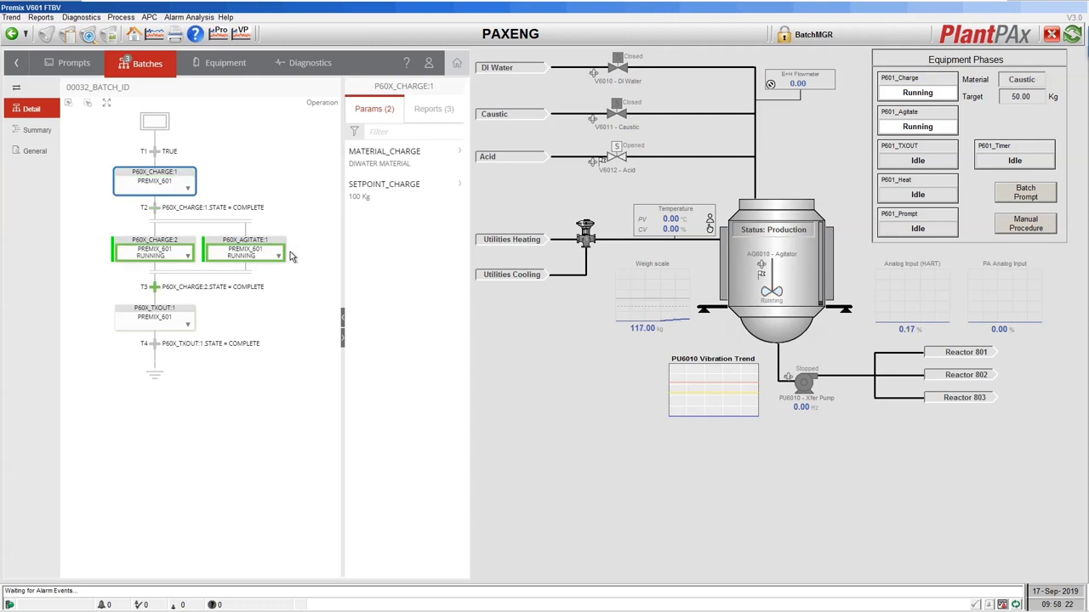
left_click(177, 263)
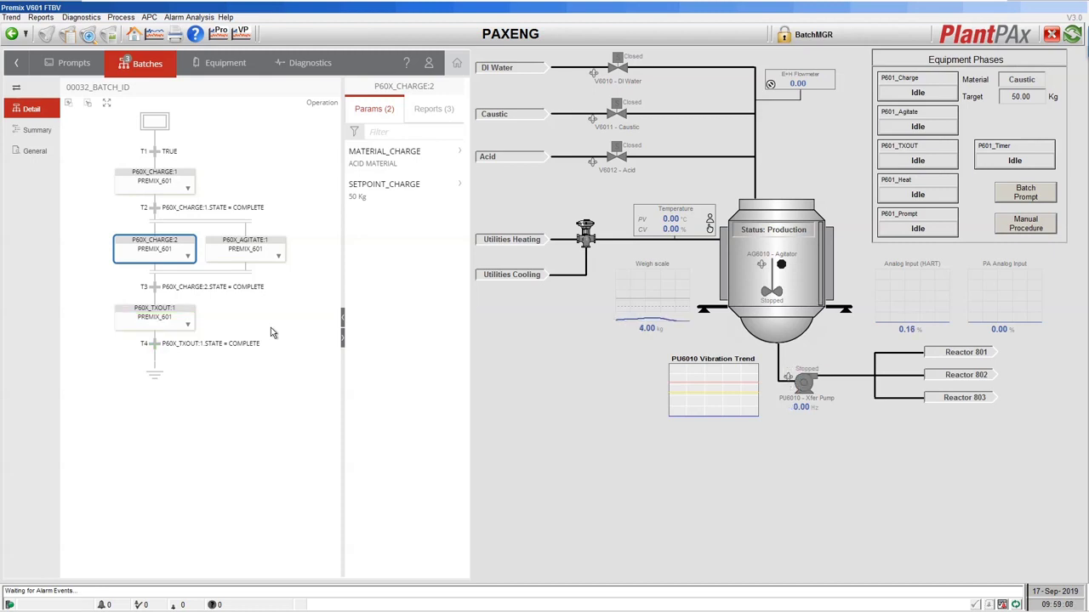
left_click(136, 68)
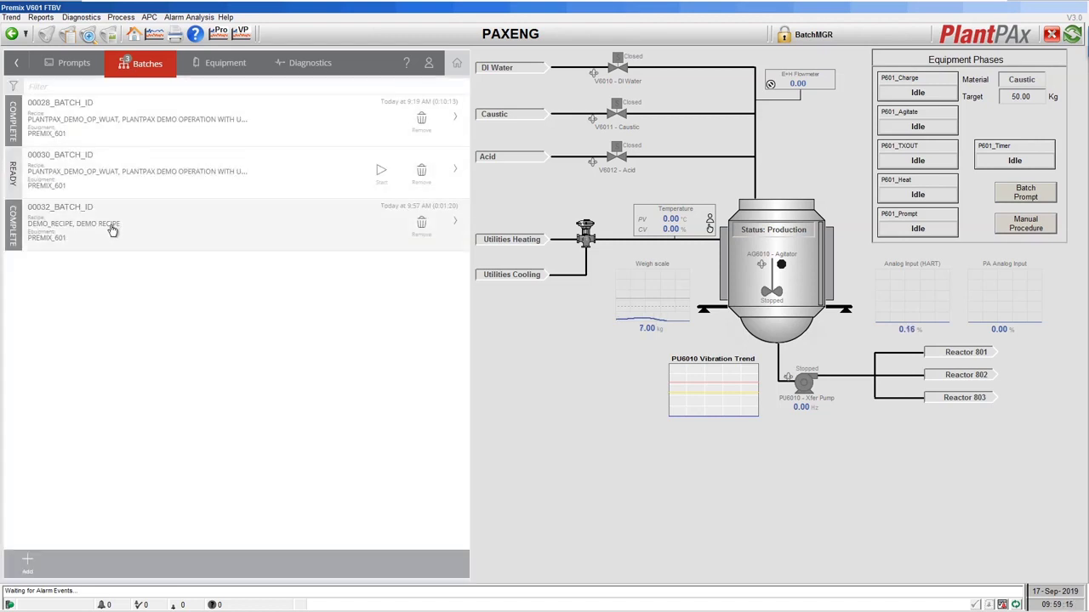
Step: Show the 030-Batch Detail report for batch Unique ID 18 and scroll through it
left_click(38, 18)
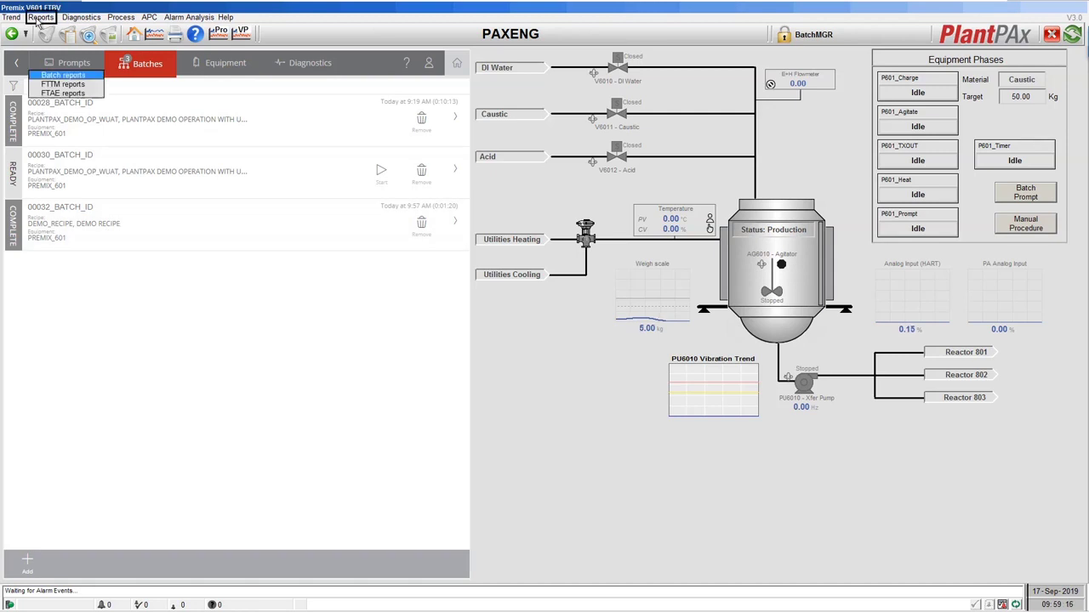
left_click(79, 78)
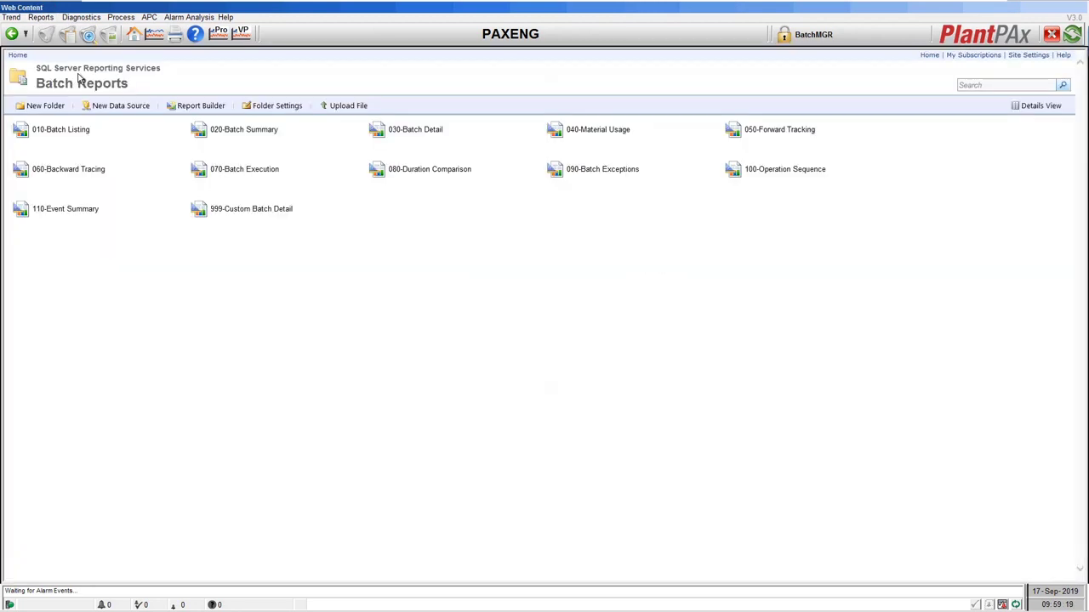
left_click(423, 131)
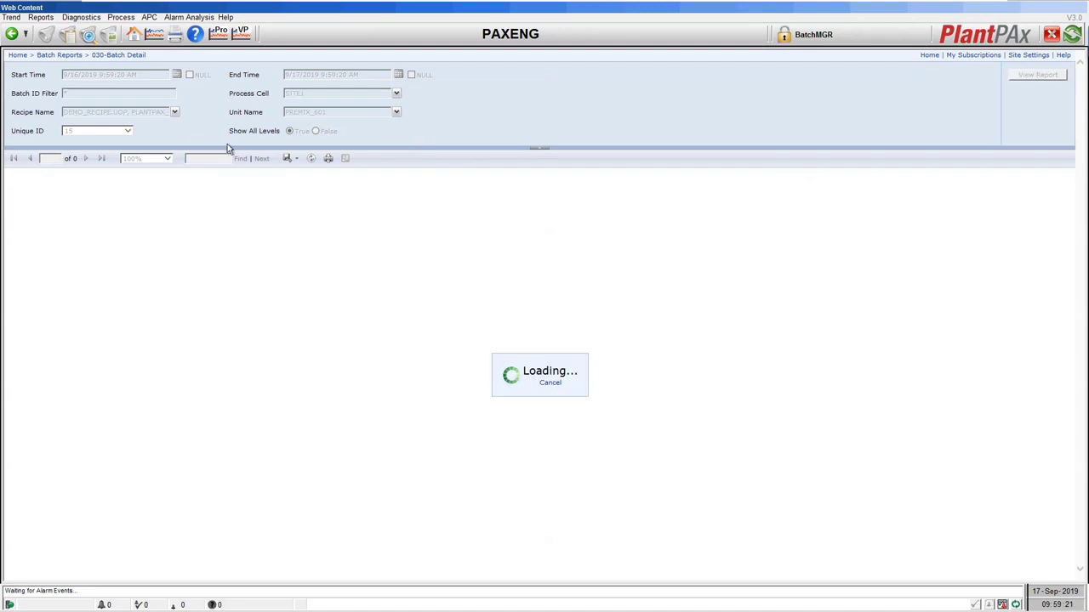
left_click(127, 131)
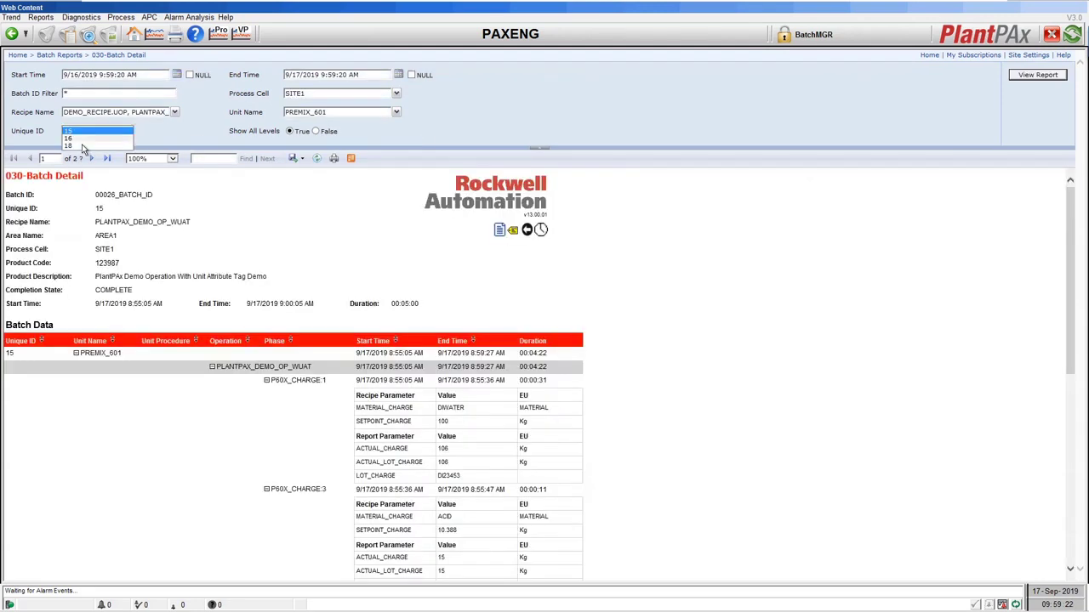
left_click(85, 146)
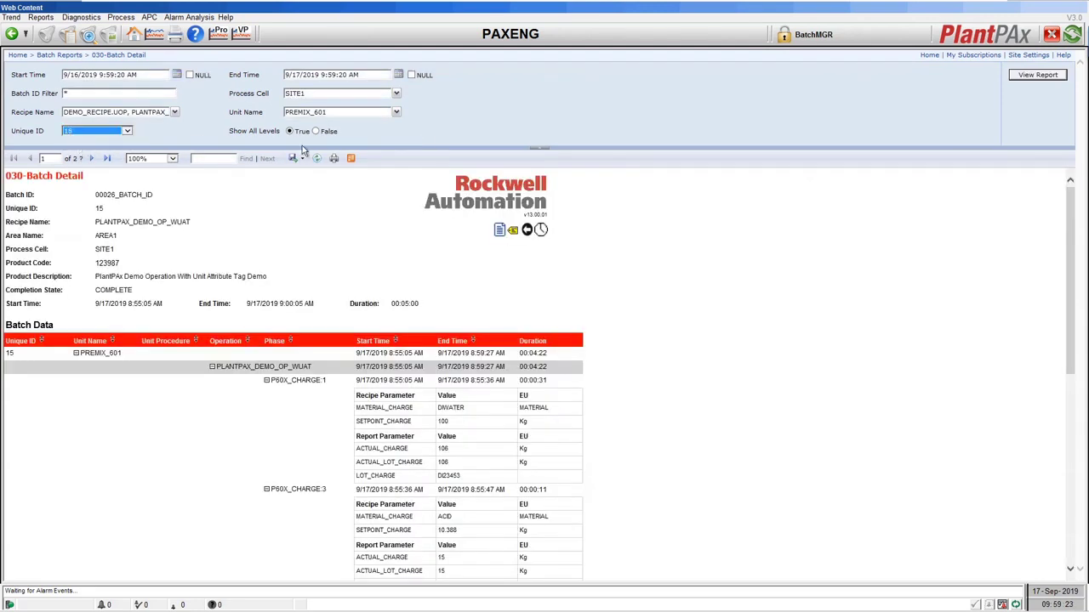
left_click(1037, 75)
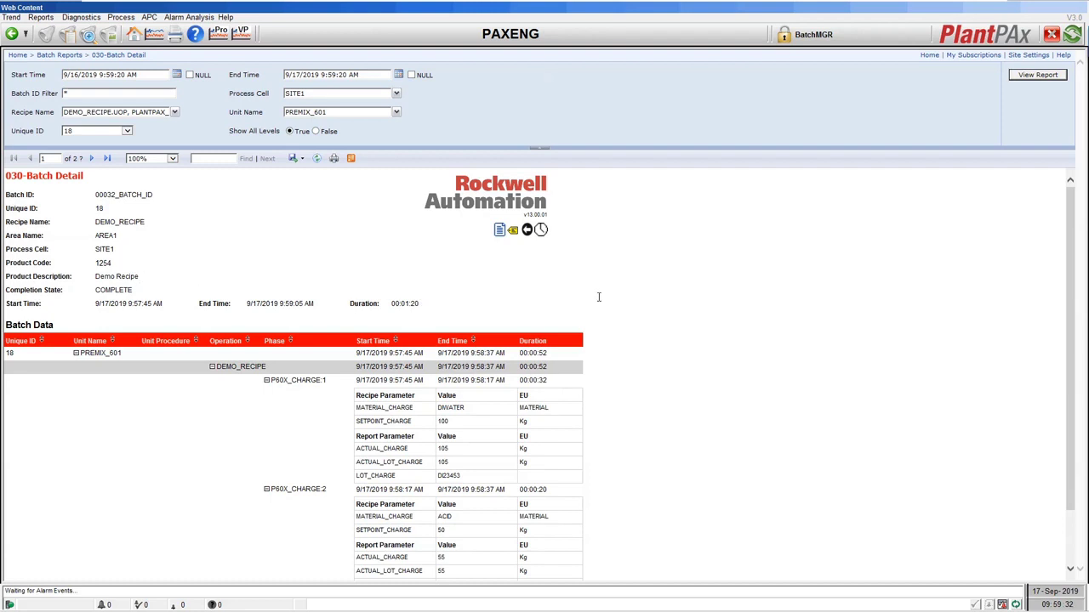
scroll(604, 293, "down", 2)
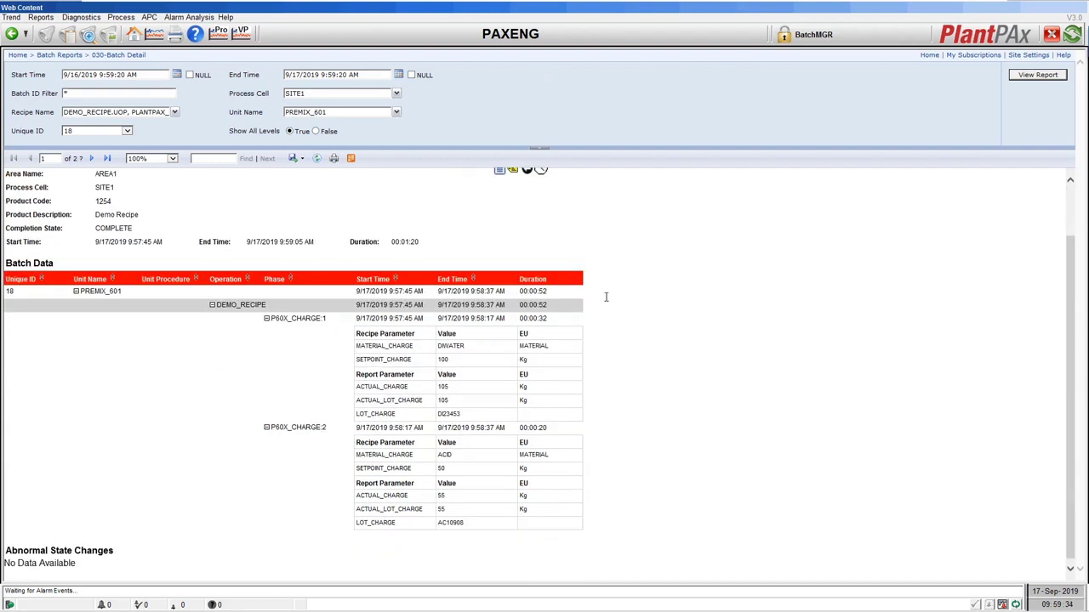
scroll(606, 296, "down", 1)
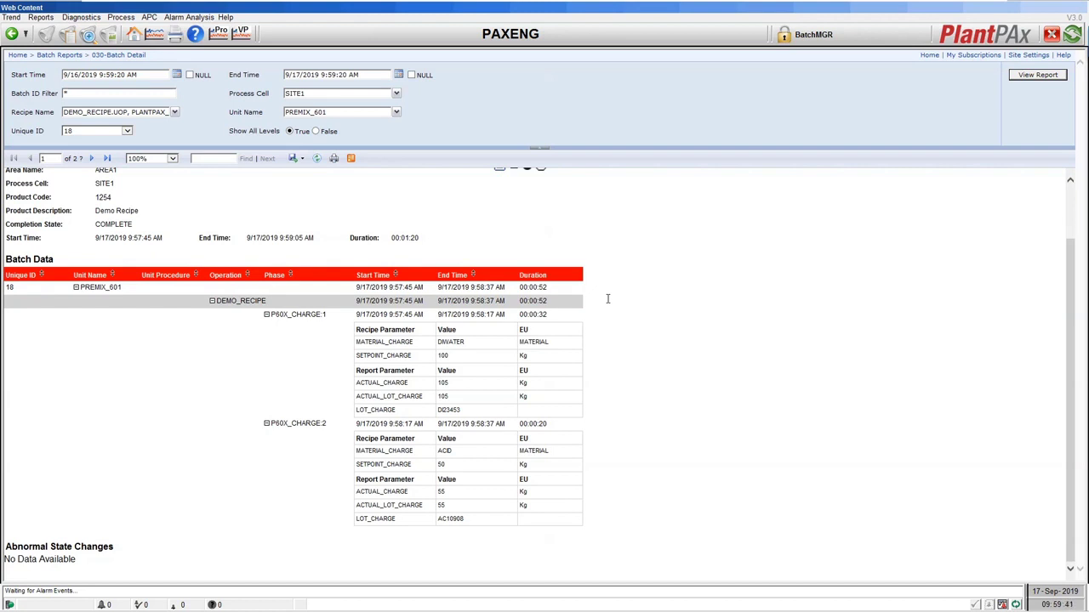
Step: Switch back to the FactoryTalk Batch Recipe Editor window
key("alt+Tab")
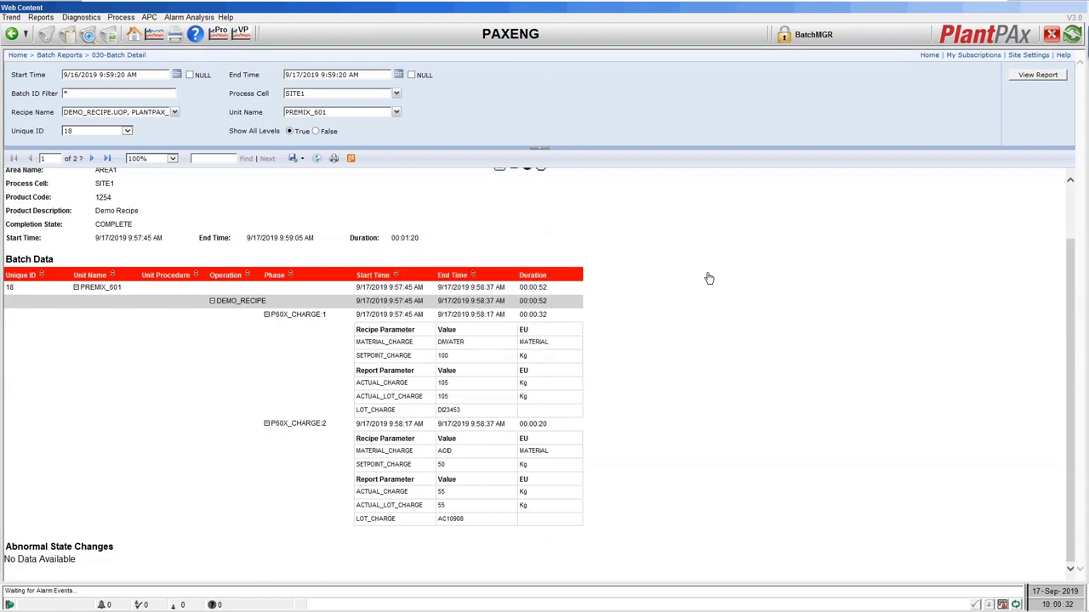
key("alt+Tab")
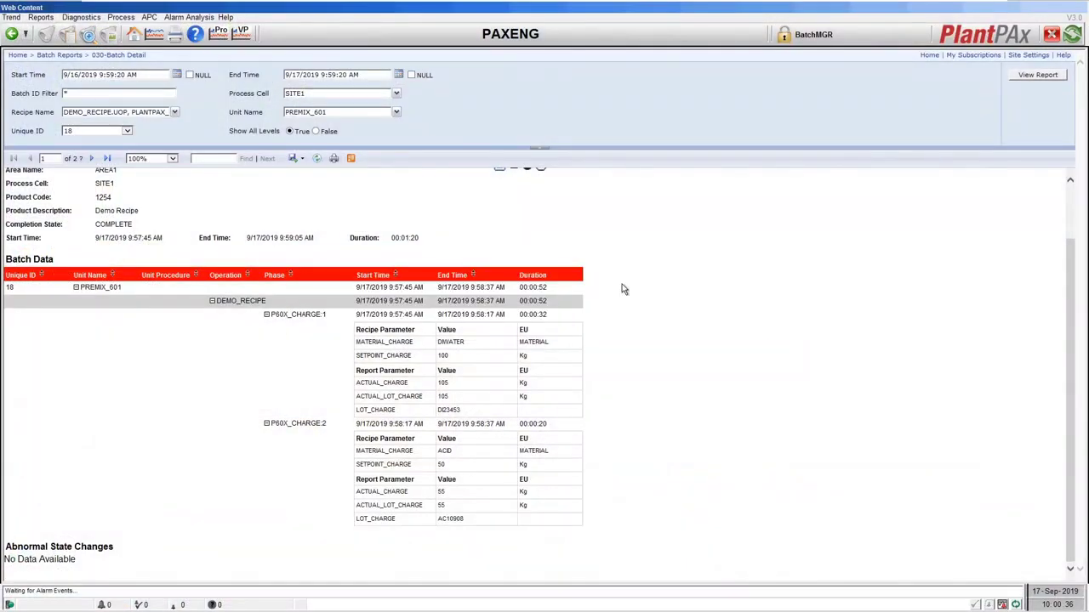
key("alt+Tab")
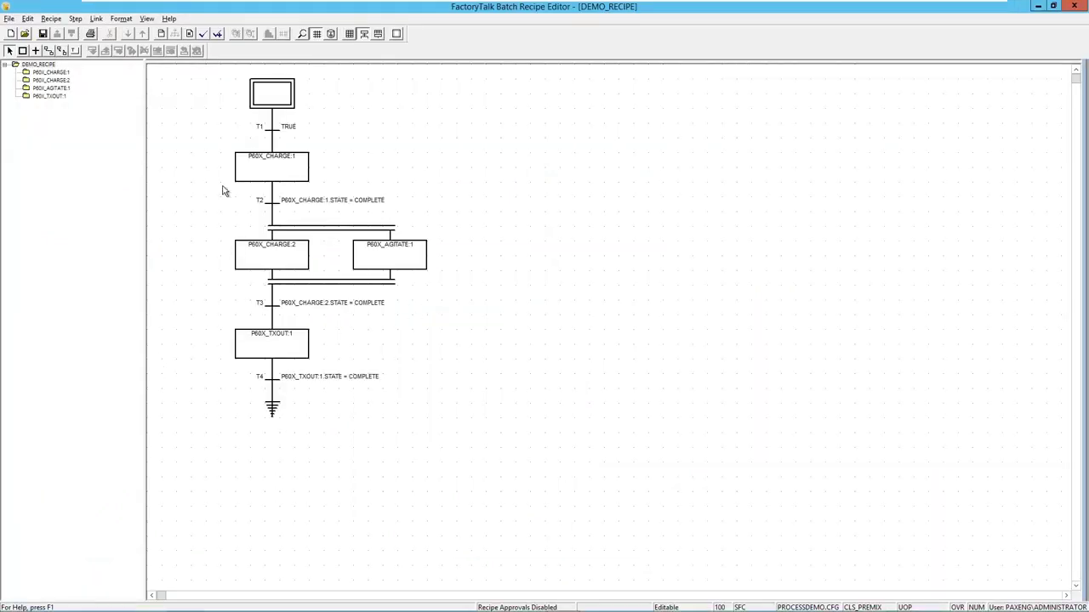
Step: Add a new DEMO_RECIPE procedure parameter named MAKE_QTY
left_click(189, 34)
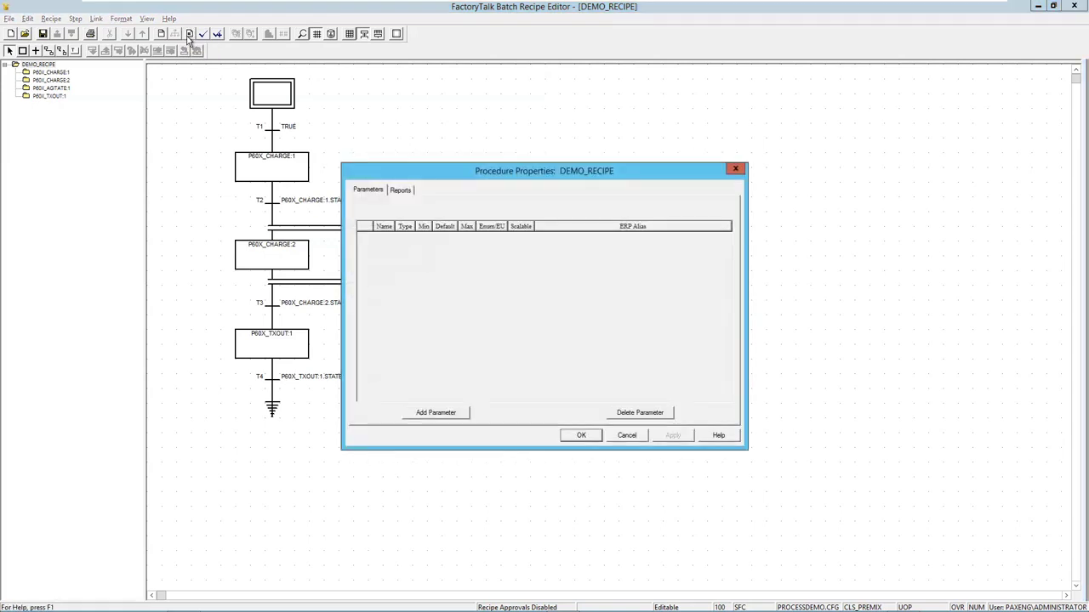
left_click_drag(405, 171, 521, 120)
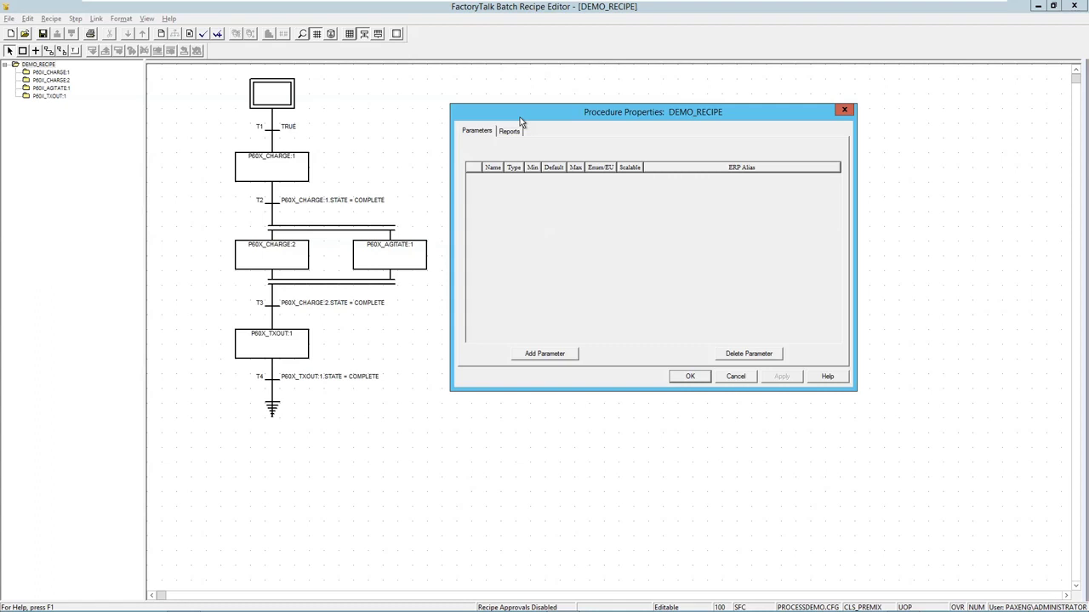
left_click(551, 355)
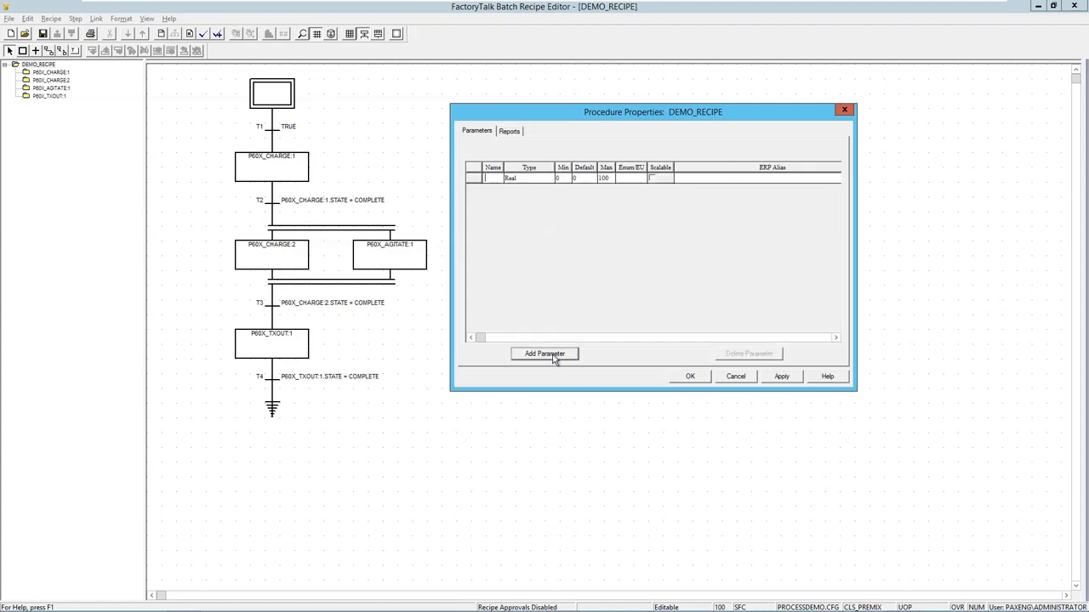
type("MAKE_")
type("QTY")
left_click(534, 179)
Step: Set MAKE_QTY's data type to Real, undoing a trial Enumeration type with the MATERIAL set
left_click(549, 180)
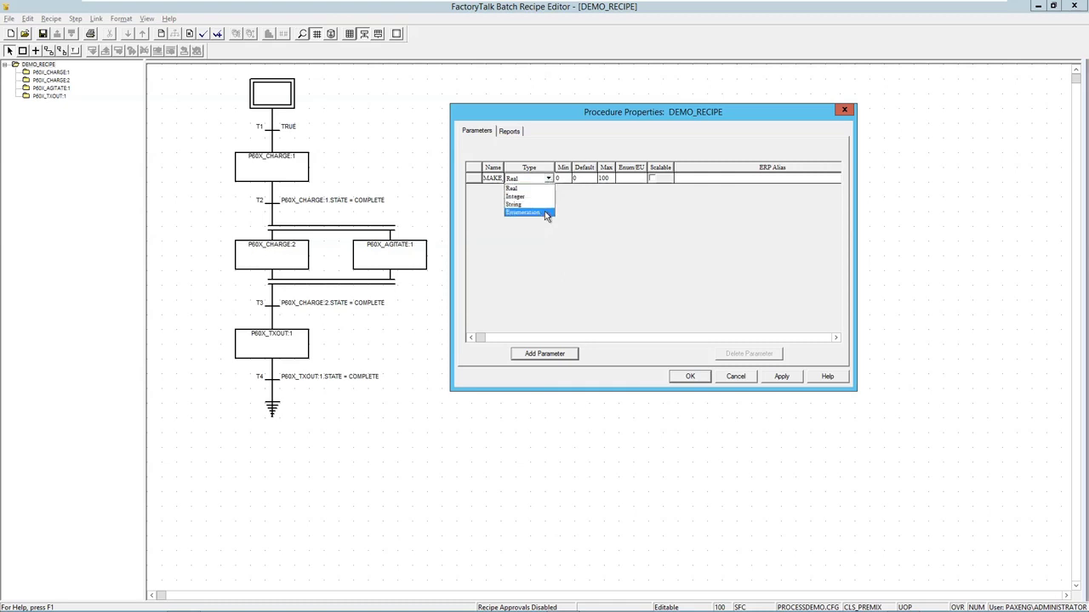
left_click(545, 211)
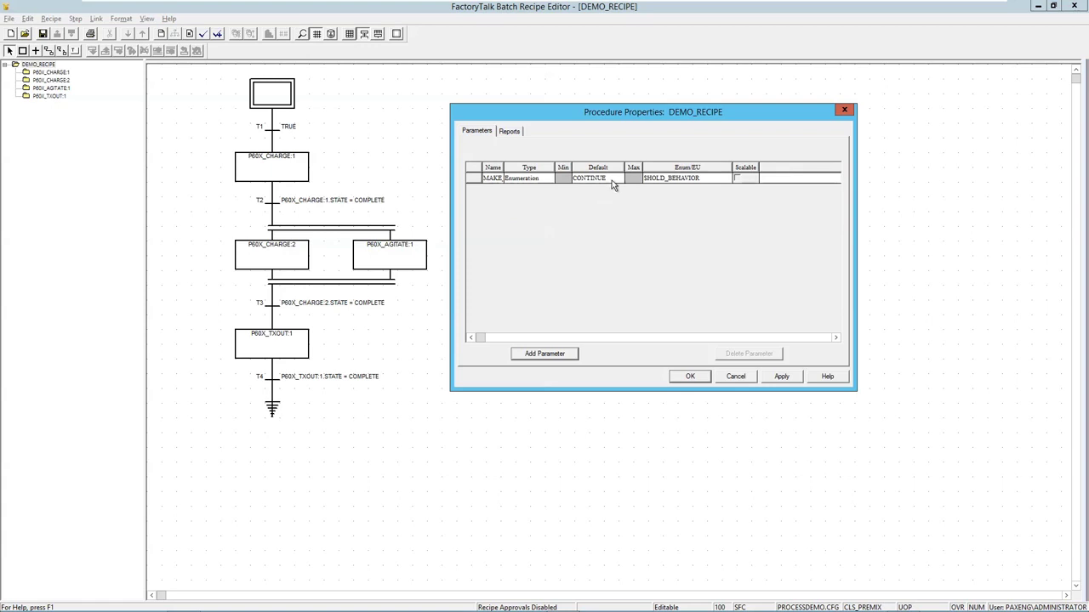
left_click(677, 179)
left_click(725, 178)
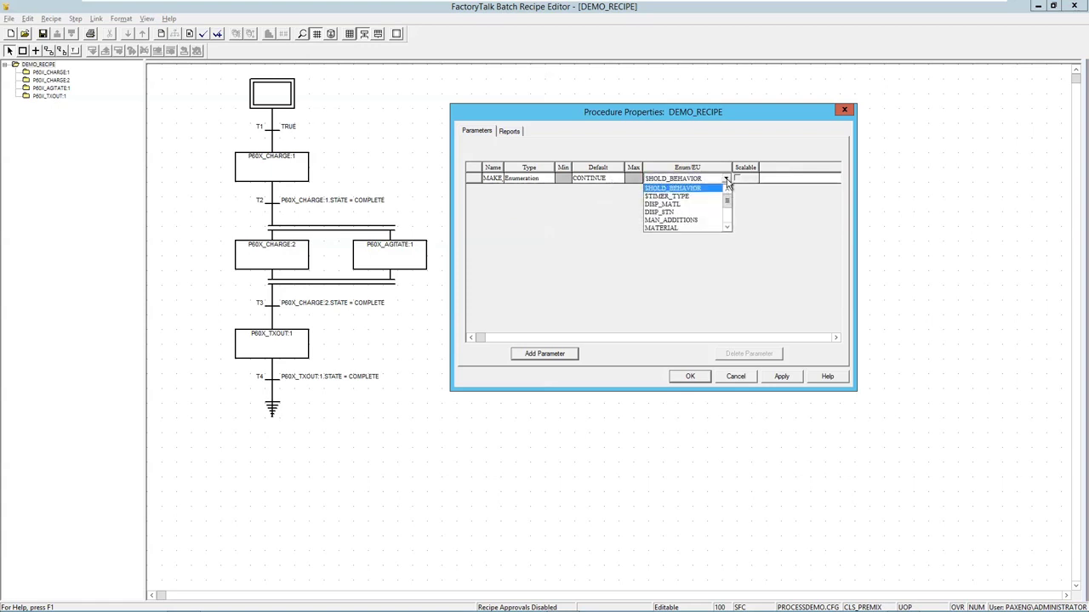
left_click(691, 225)
left_click(601, 181)
left_click(609, 180)
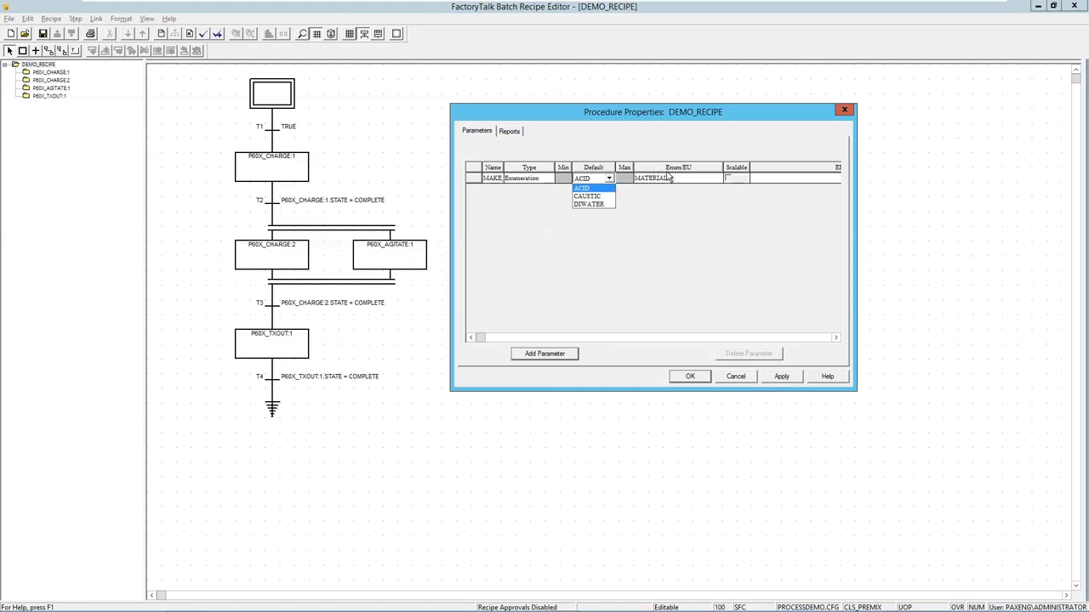
left_click(714, 179)
left_click(716, 181)
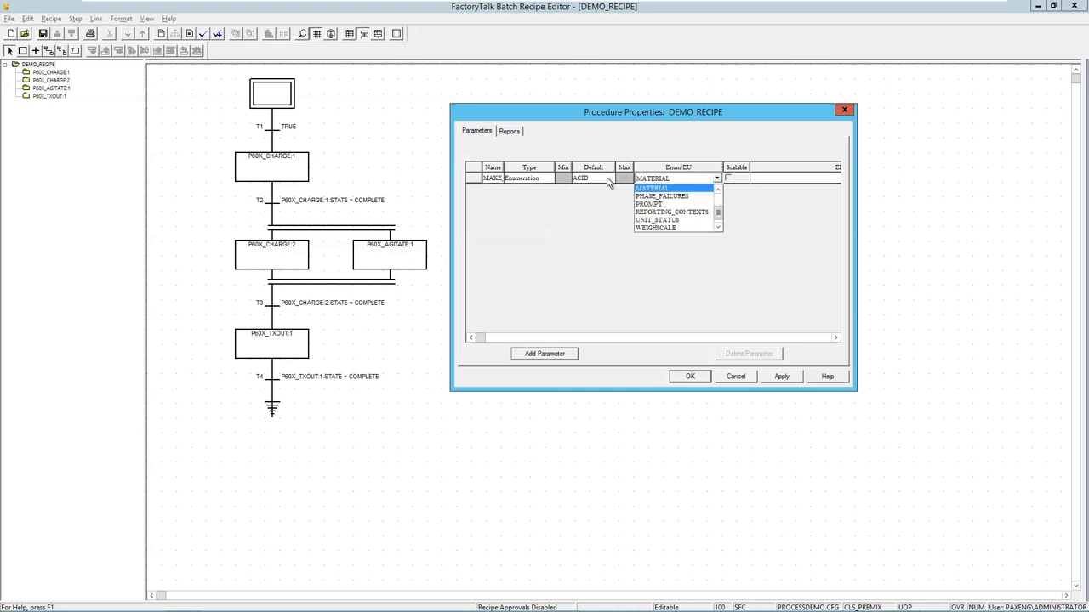
left_click(532, 182)
left_click(549, 182)
left_click(548, 182)
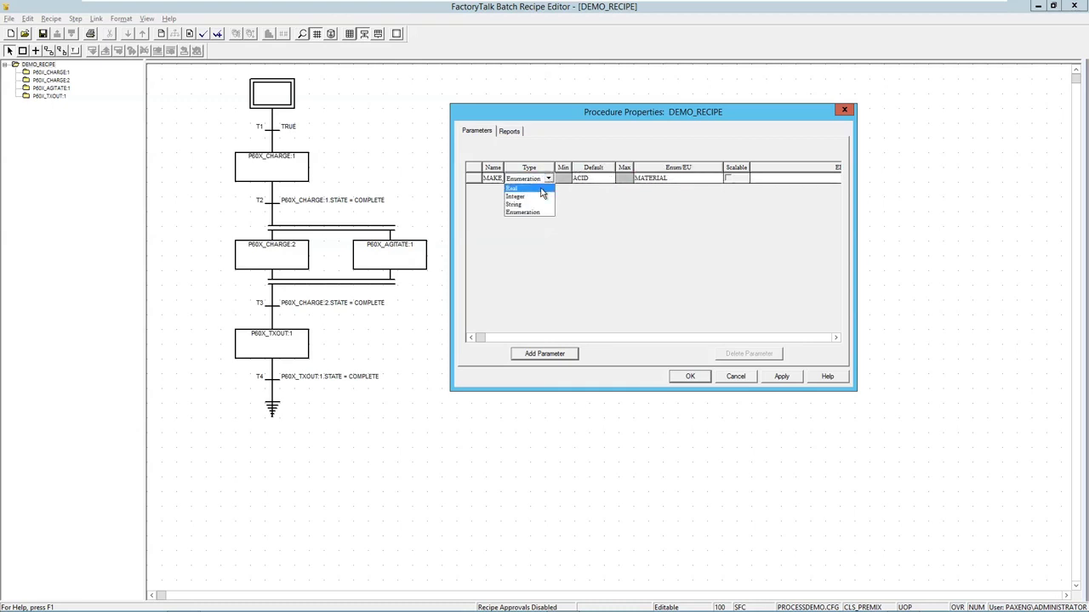
left_click(544, 188)
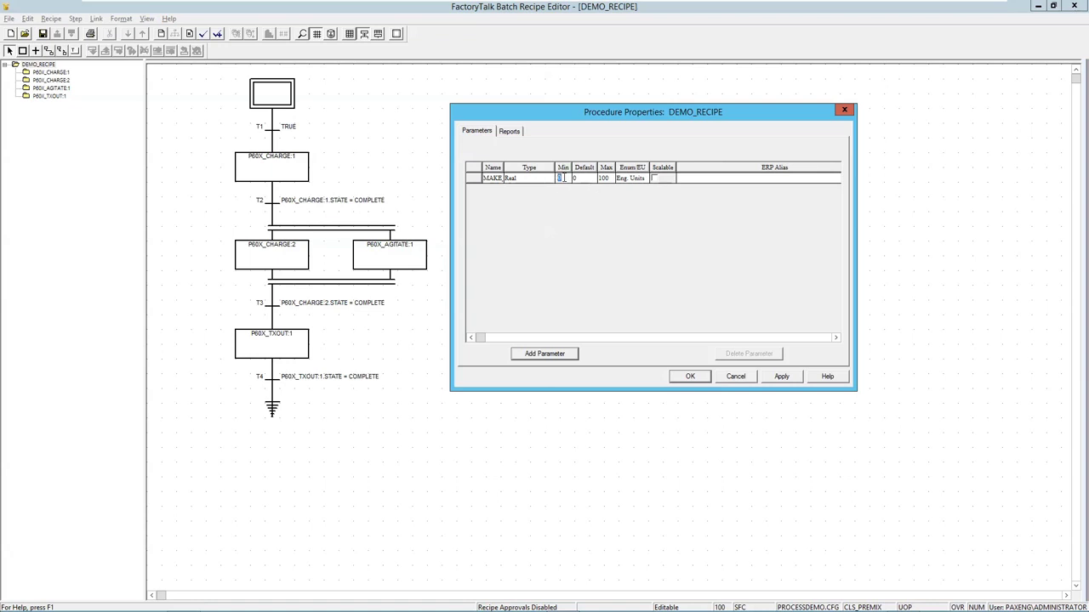
Step: Give MAKE_QTY minimum 20, default 50, maximum 80 and engineering units Kg
type("0")
left_click(587, 177)
type("50")
key("Tab")
type("80")
key("Return")
left_click(637, 181)
type("Kg")
left_click(544, 181)
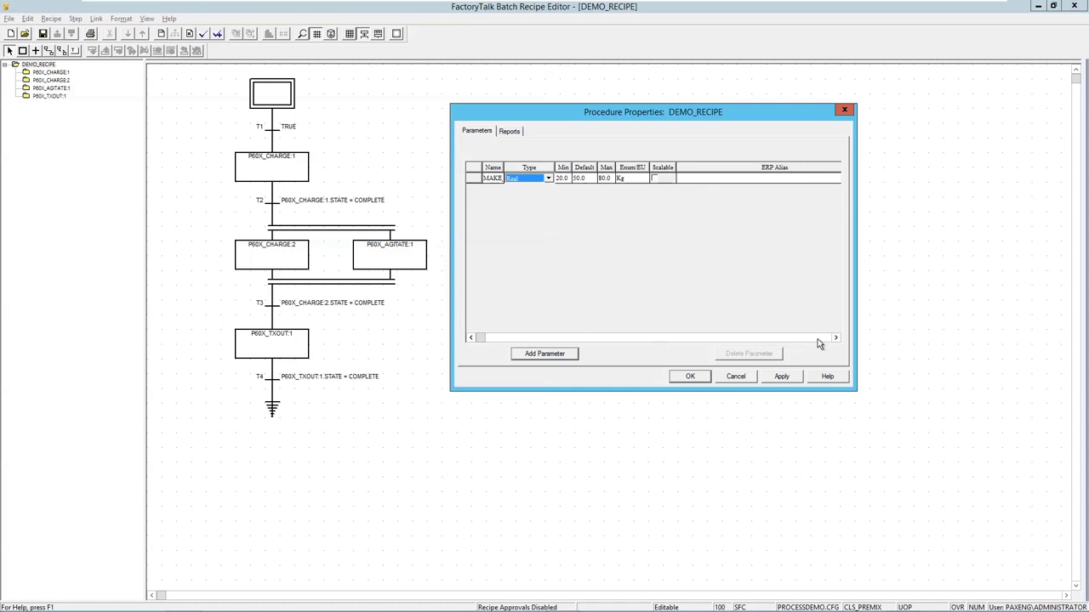
Step: Delete the extra empty parameter row and save the parameter list
left_click(547, 356)
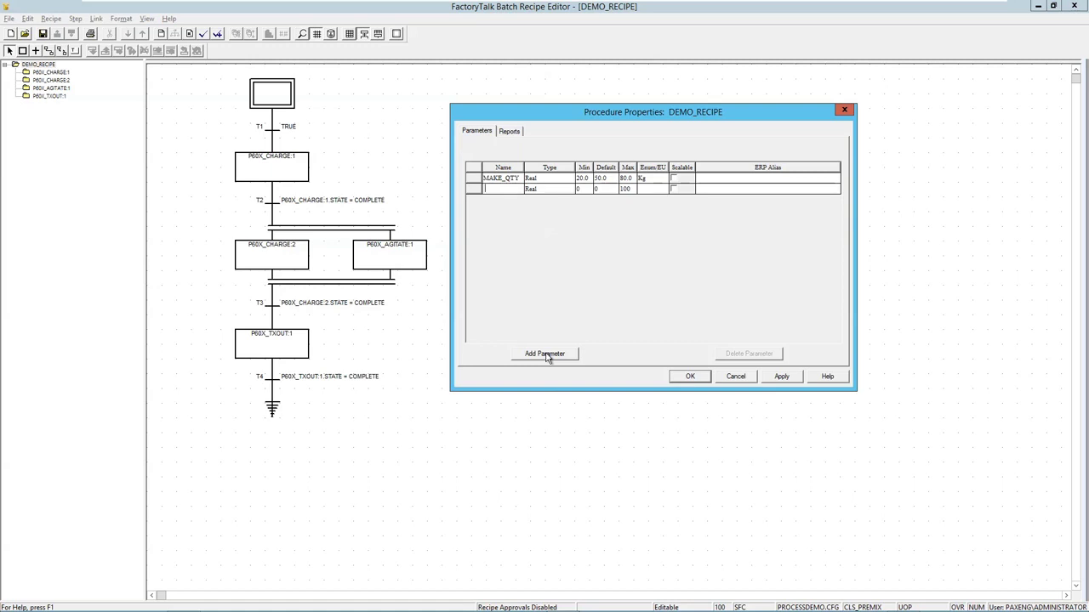
left_click(472, 182)
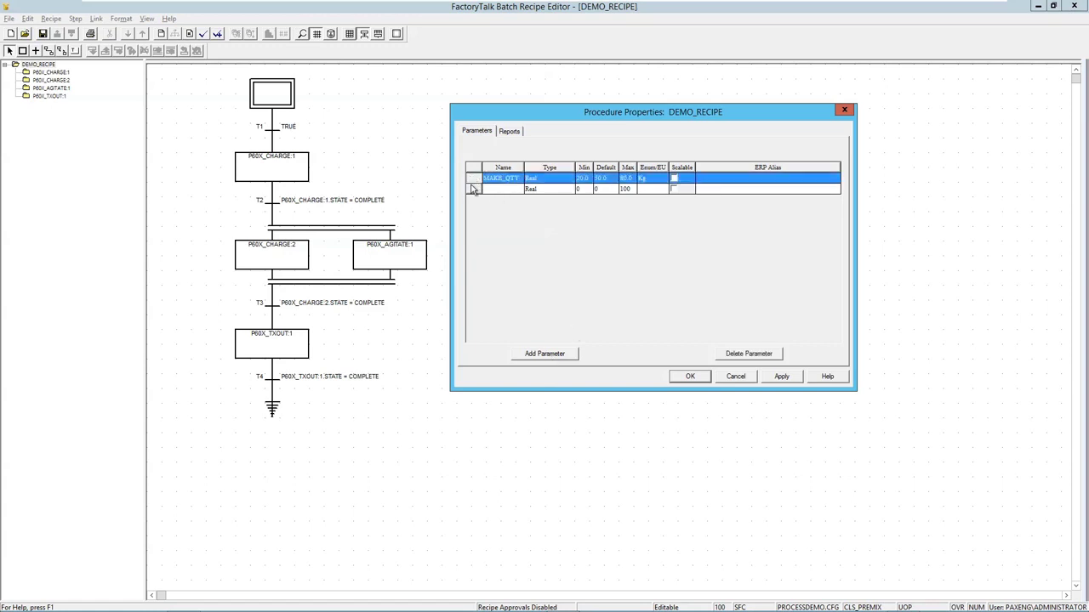
left_click(474, 189)
left_click(754, 354)
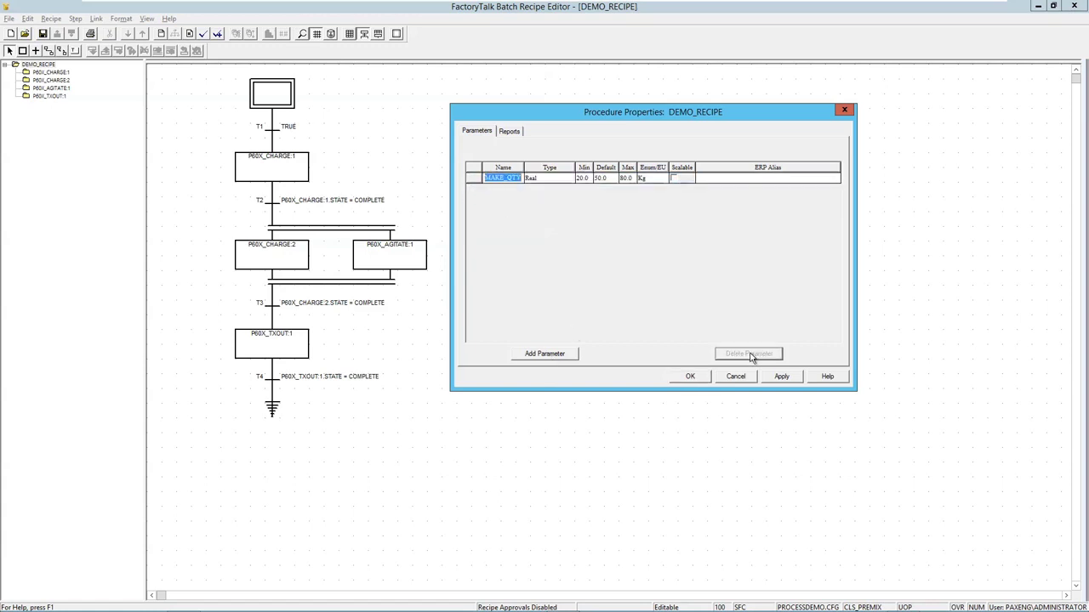
left_click(690, 378)
left_click(266, 177)
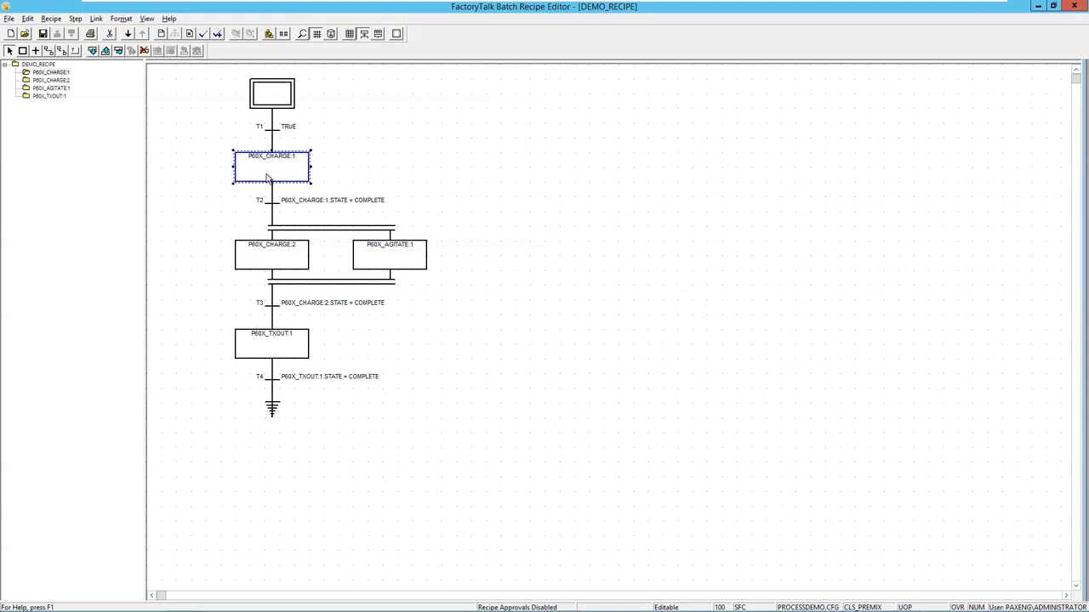
Step: In P60X_CHARGE:1's parameter values, set SETPOINT_CHARGE origin to Defer with MAKE_QTY and confirm
left_click(284, 34)
left_click_drag(425, 165, 533, 121)
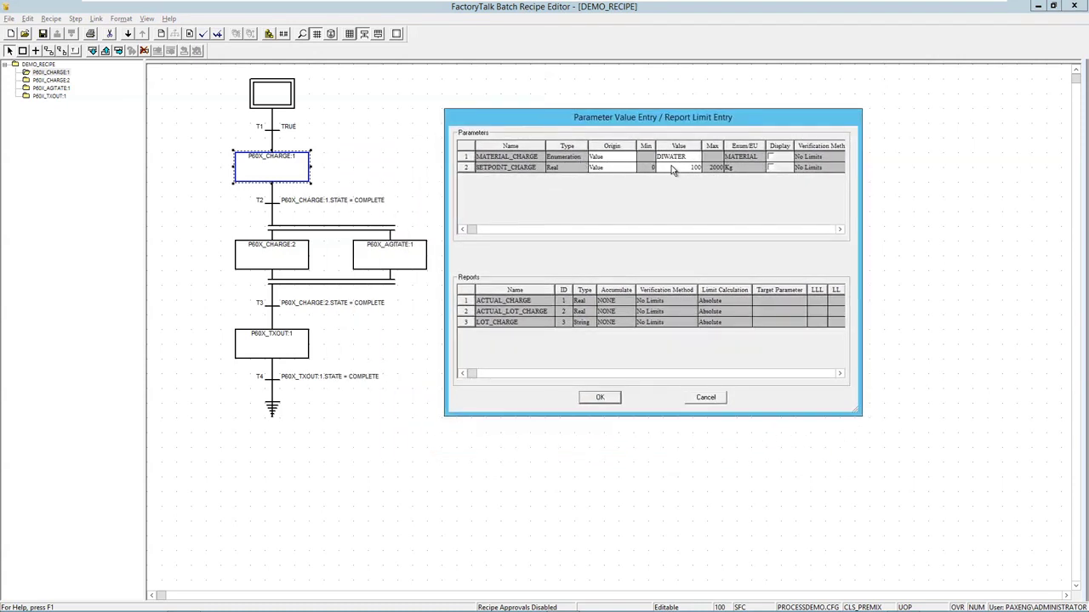
left_click(624, 169)
left_click(635, 168)
left_click(615, 184)
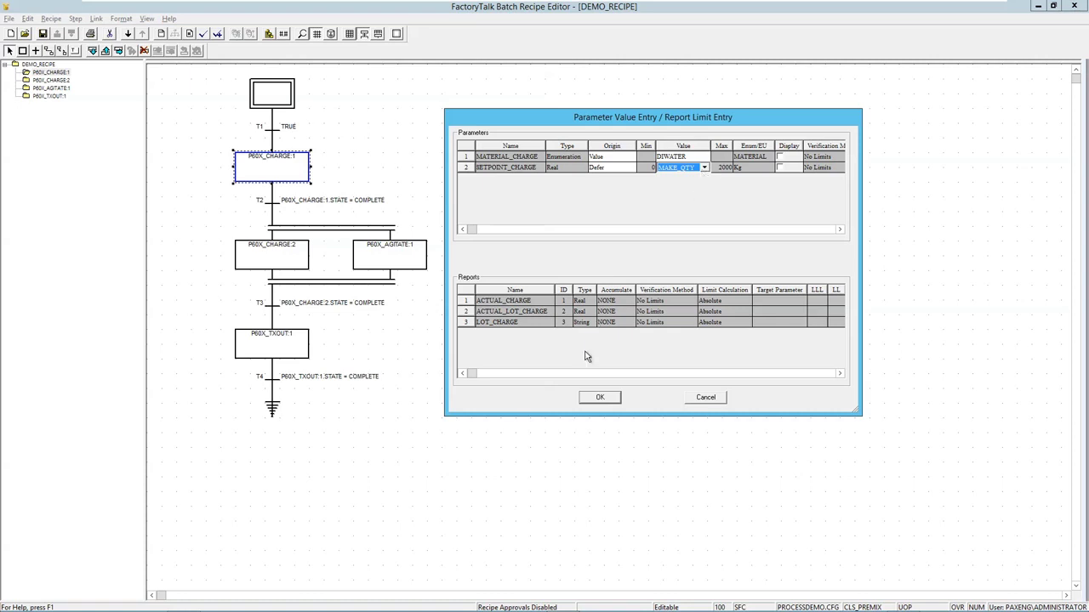
left_click(593, 397)
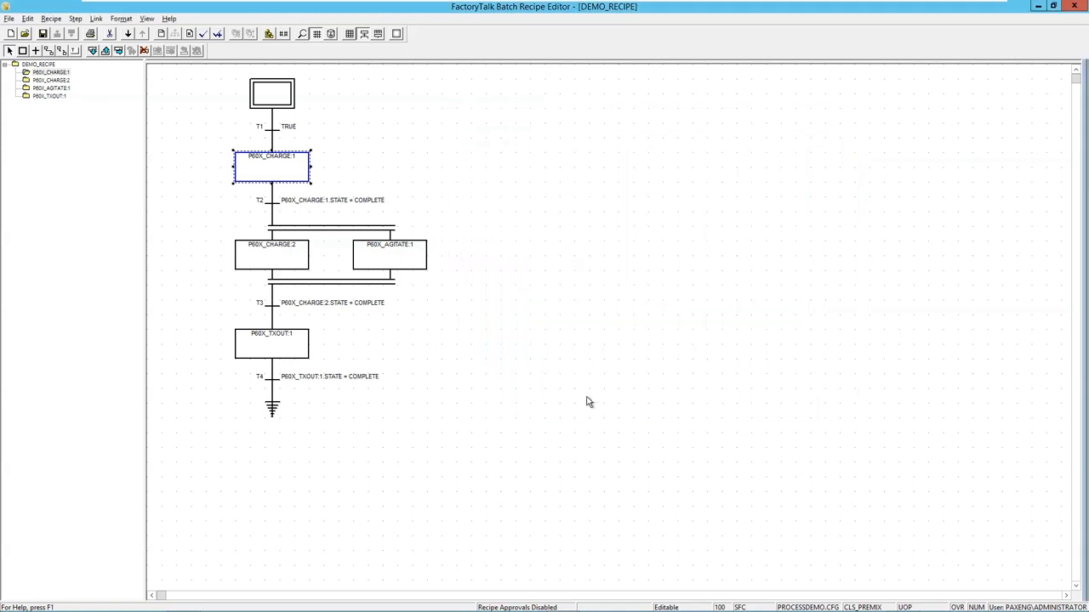